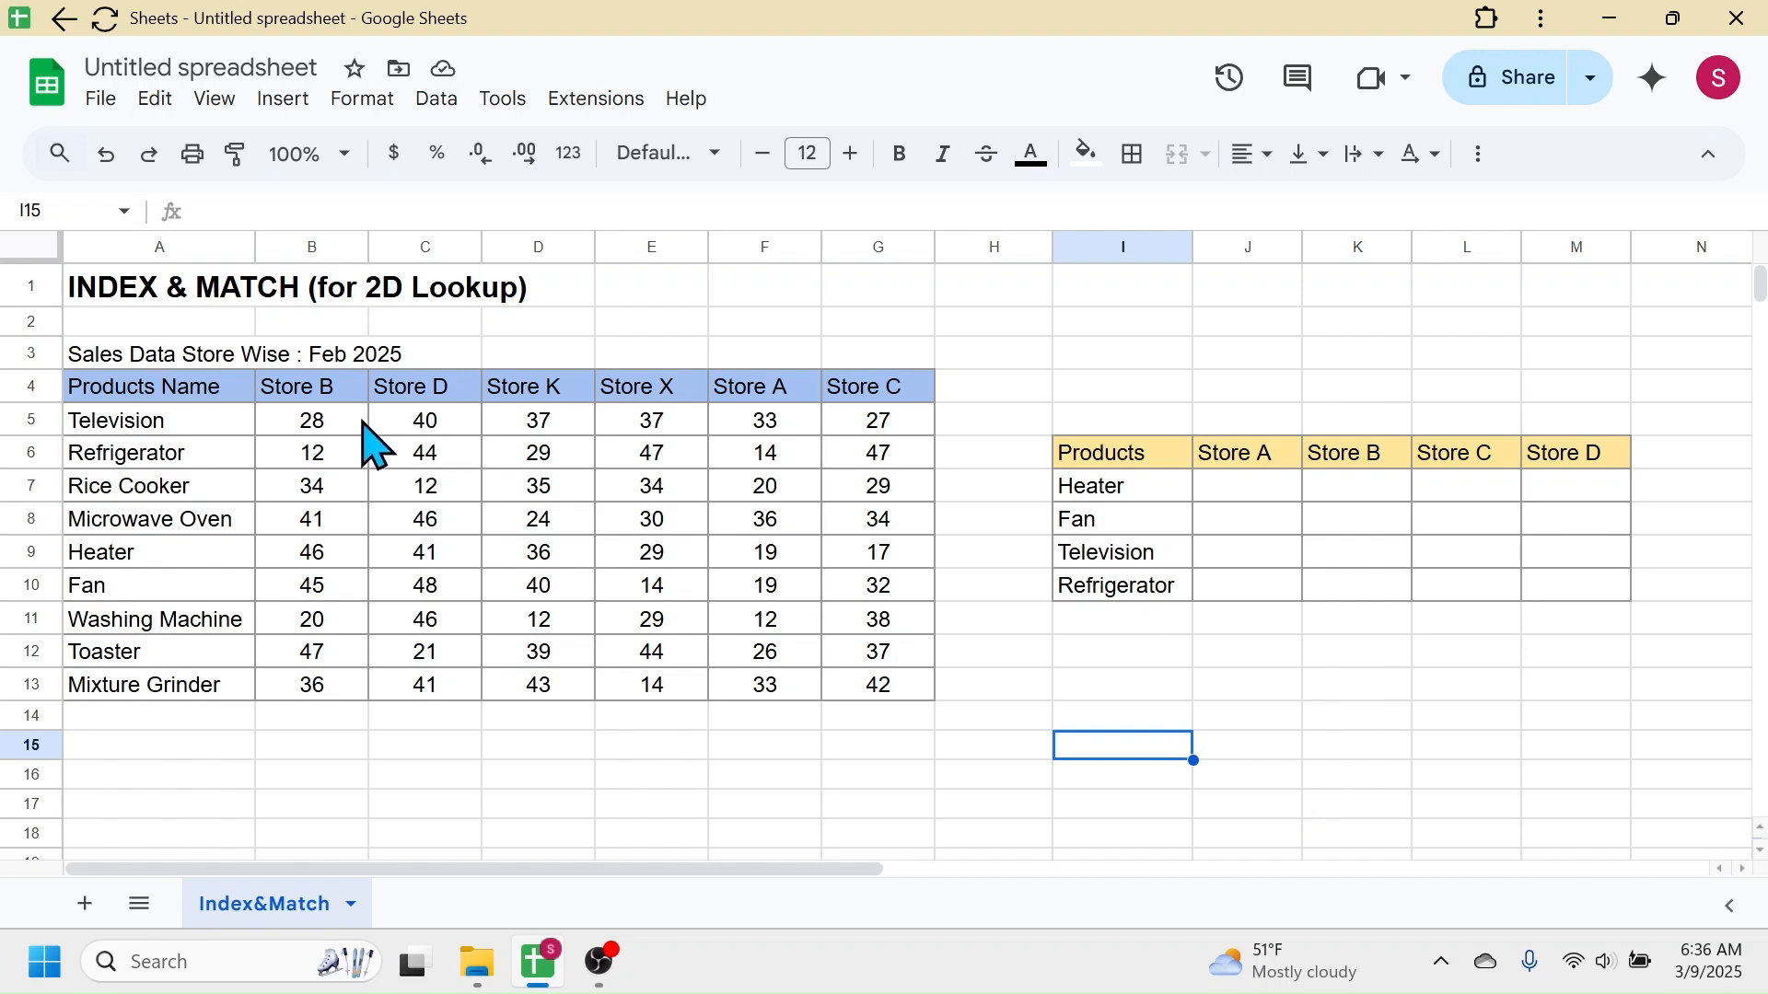
# Step: Examine the store-wise sales table A4:G13 and the product rows and store headers of the empty lookup table I6:M10
pyautogui.moveTo(199, 395); pyautogui.dragTo(860, 700)
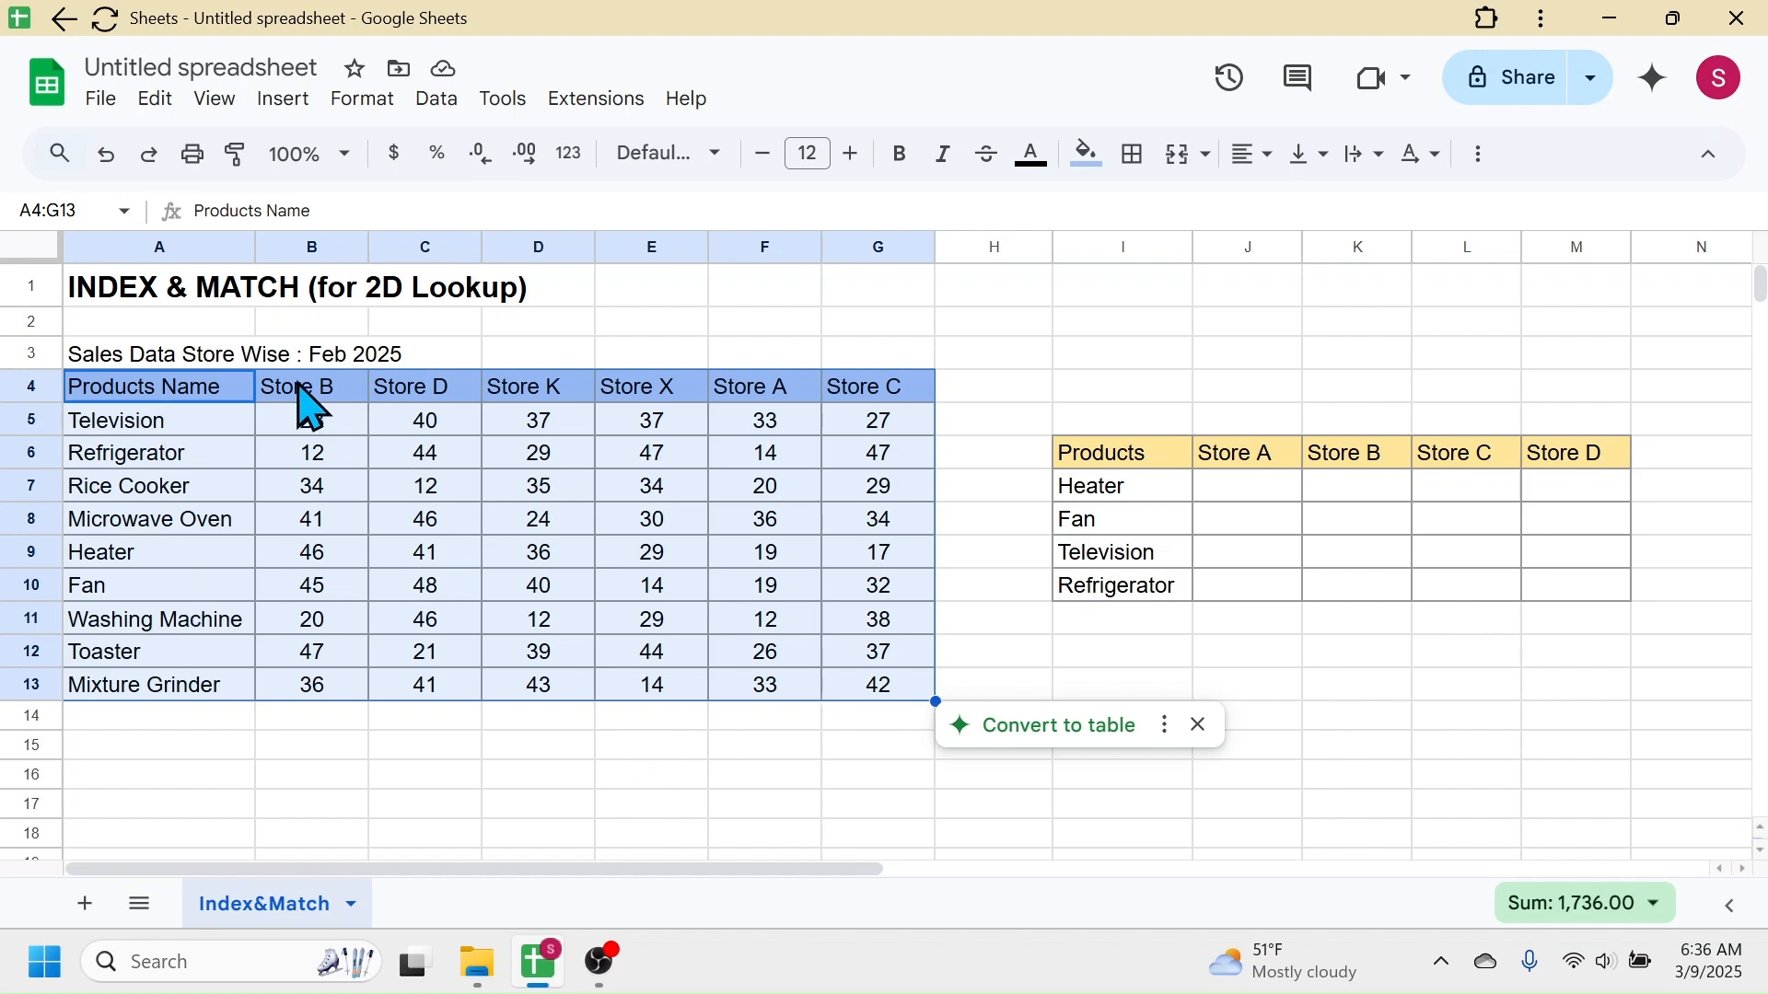
pyautogui.click(1345, 728)
pyautogui.moveTo(1128, 450); pyautogui.dragTo(1571, 600)
pyautogui.click(1261, 689)
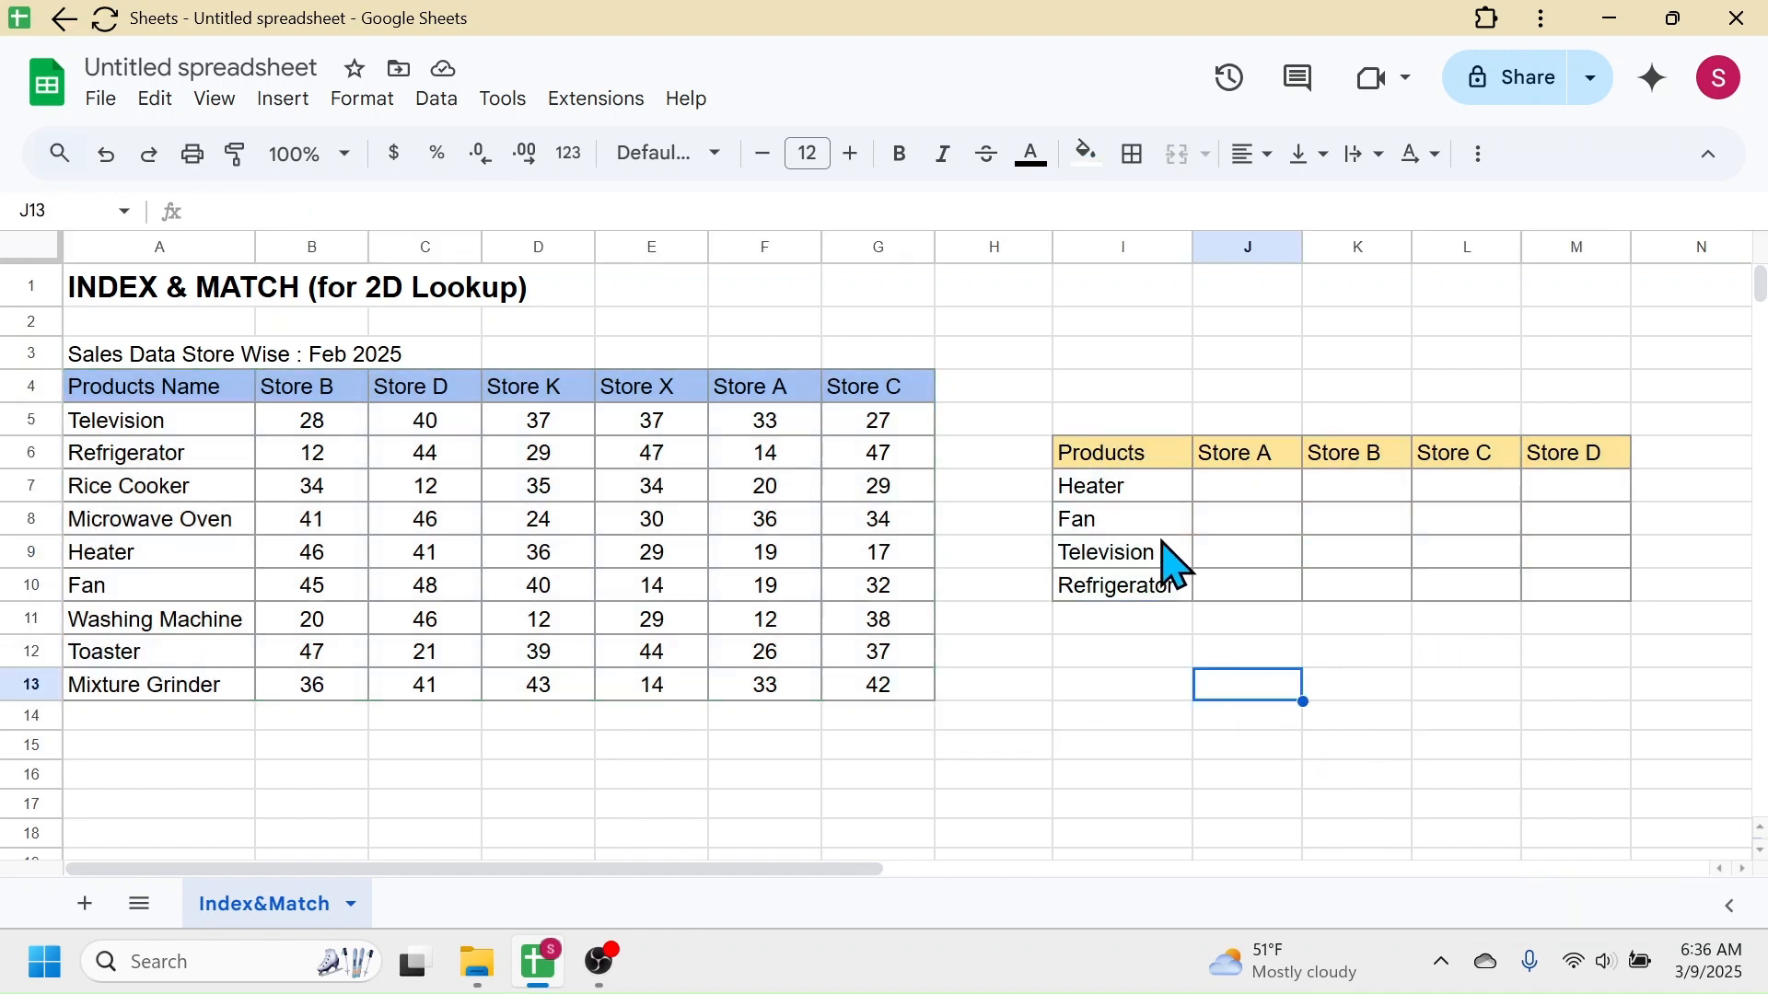
pyautogui.click(1138, 486)
pyautogui.click(1105, 521)
pyautogui.click(1101, 556)
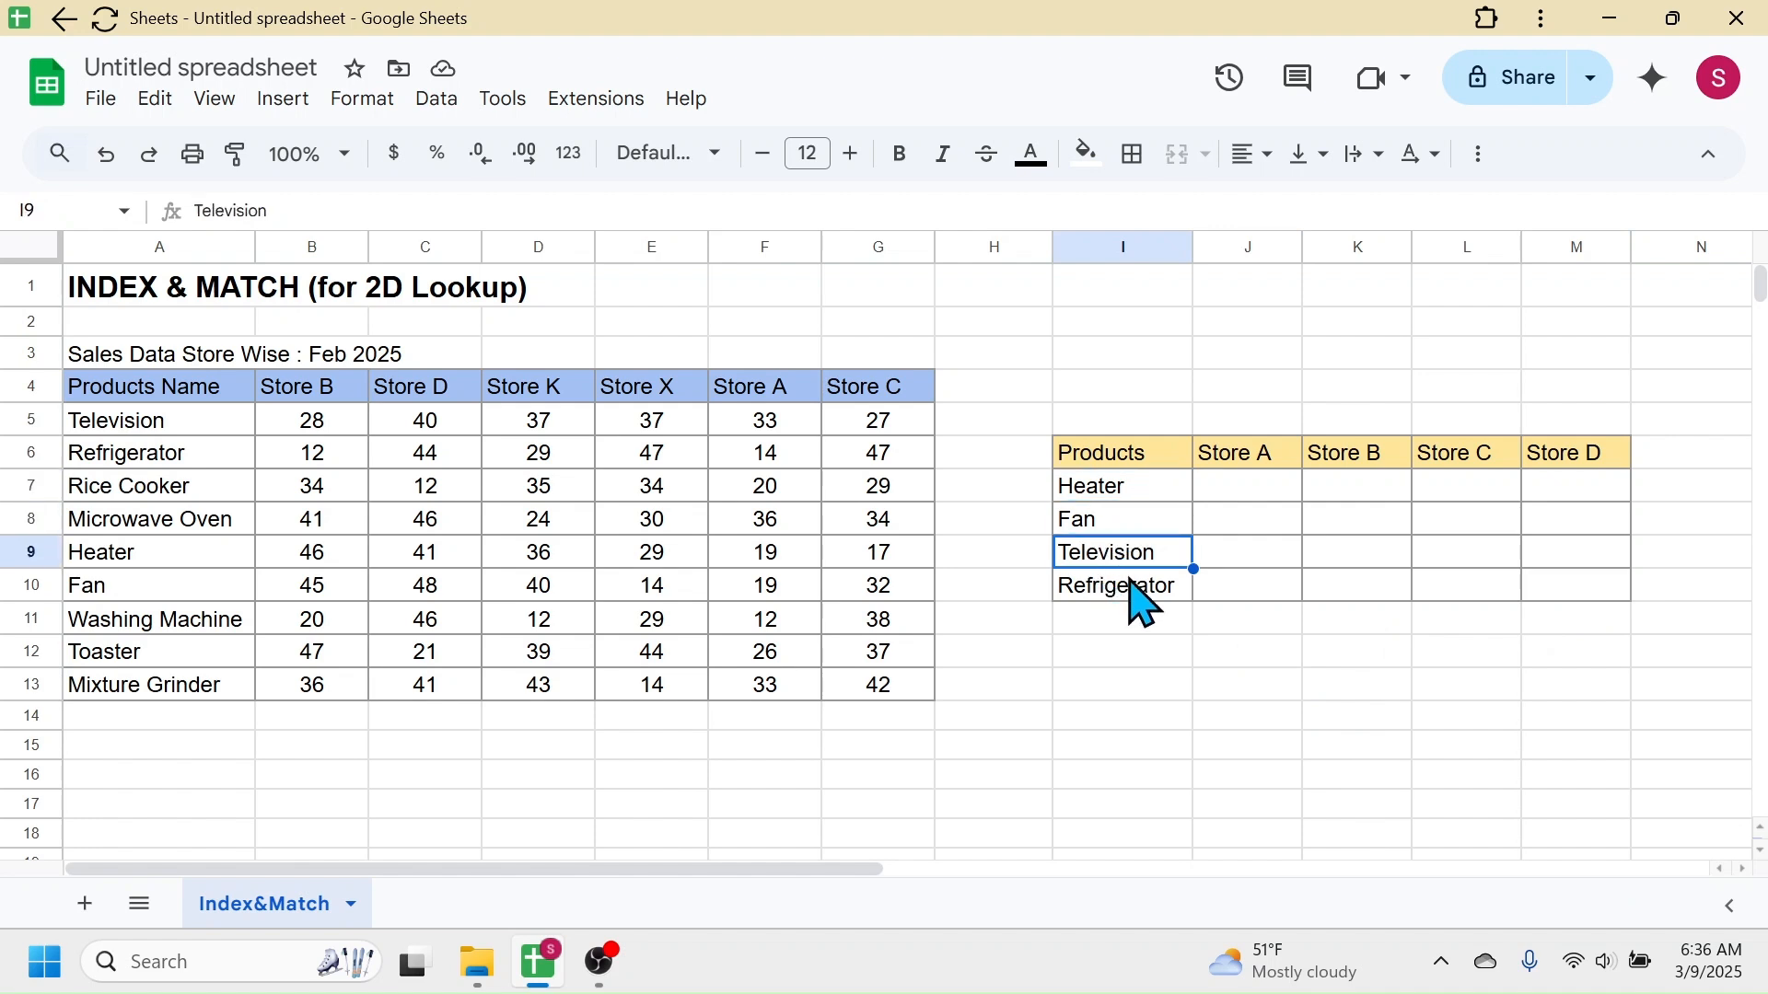
pyautogui.click(1261, 460)
pyautogui.click(1389, 461)
pyautogui.click(1478, 458)
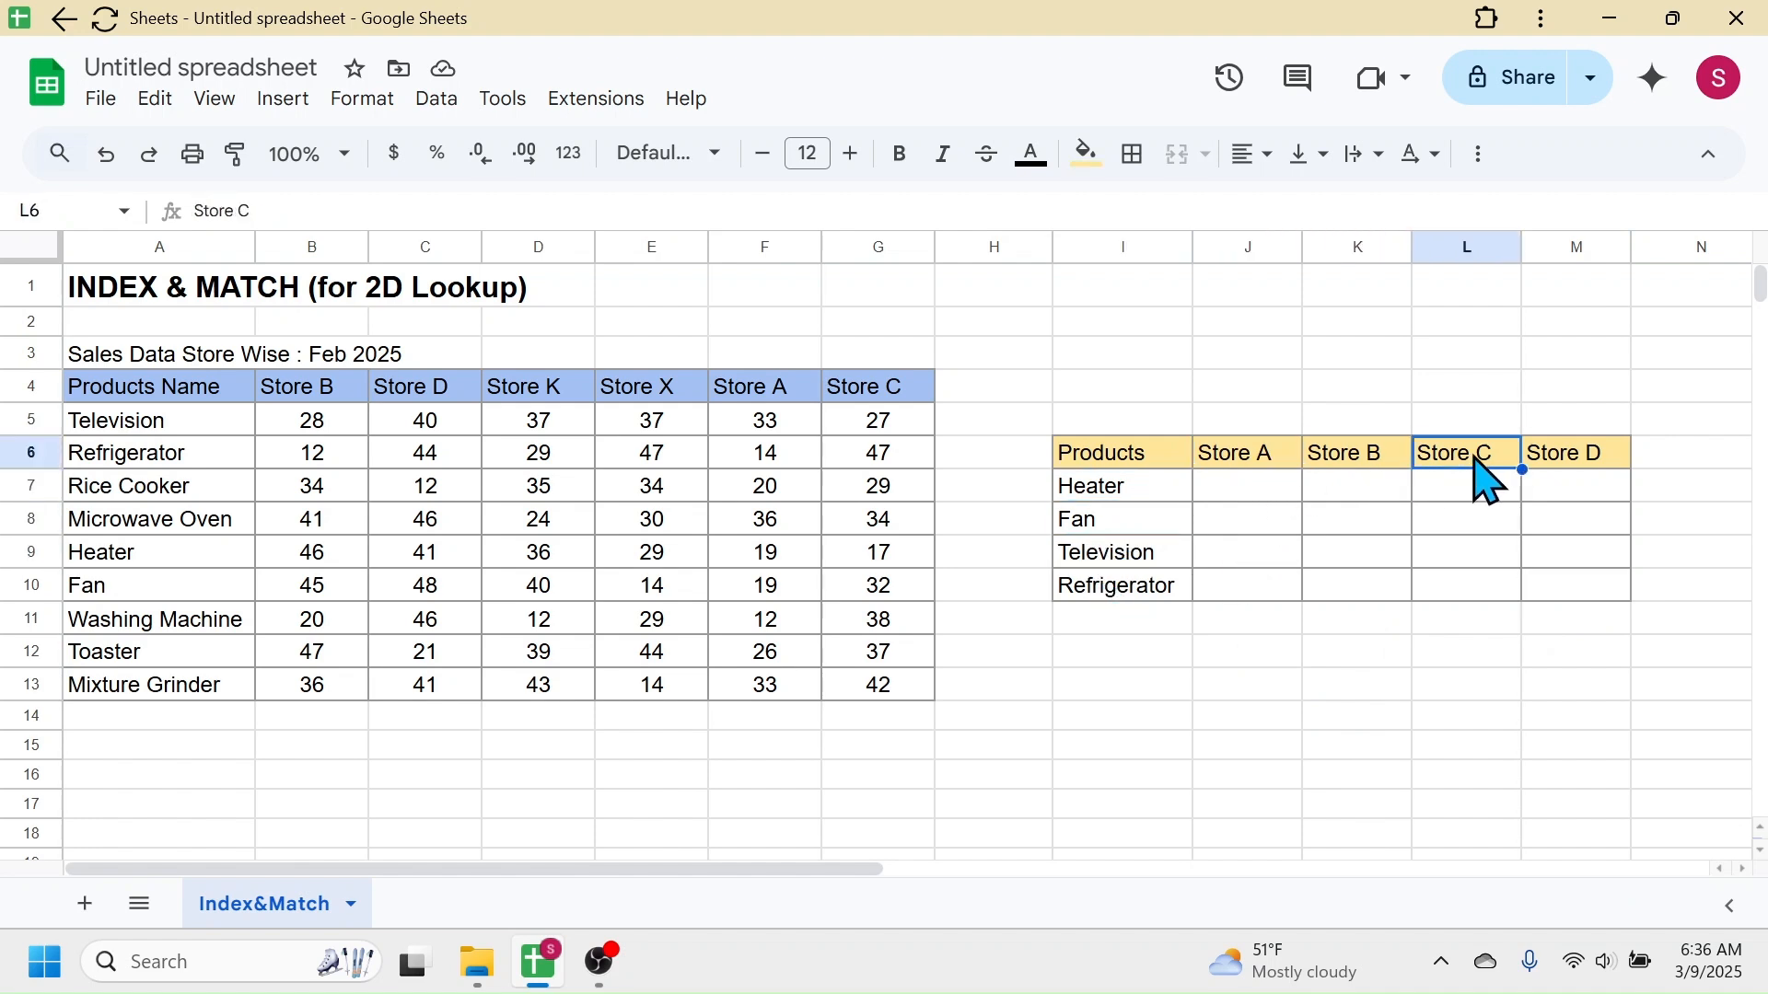
pyautogui.click(1546, 462)
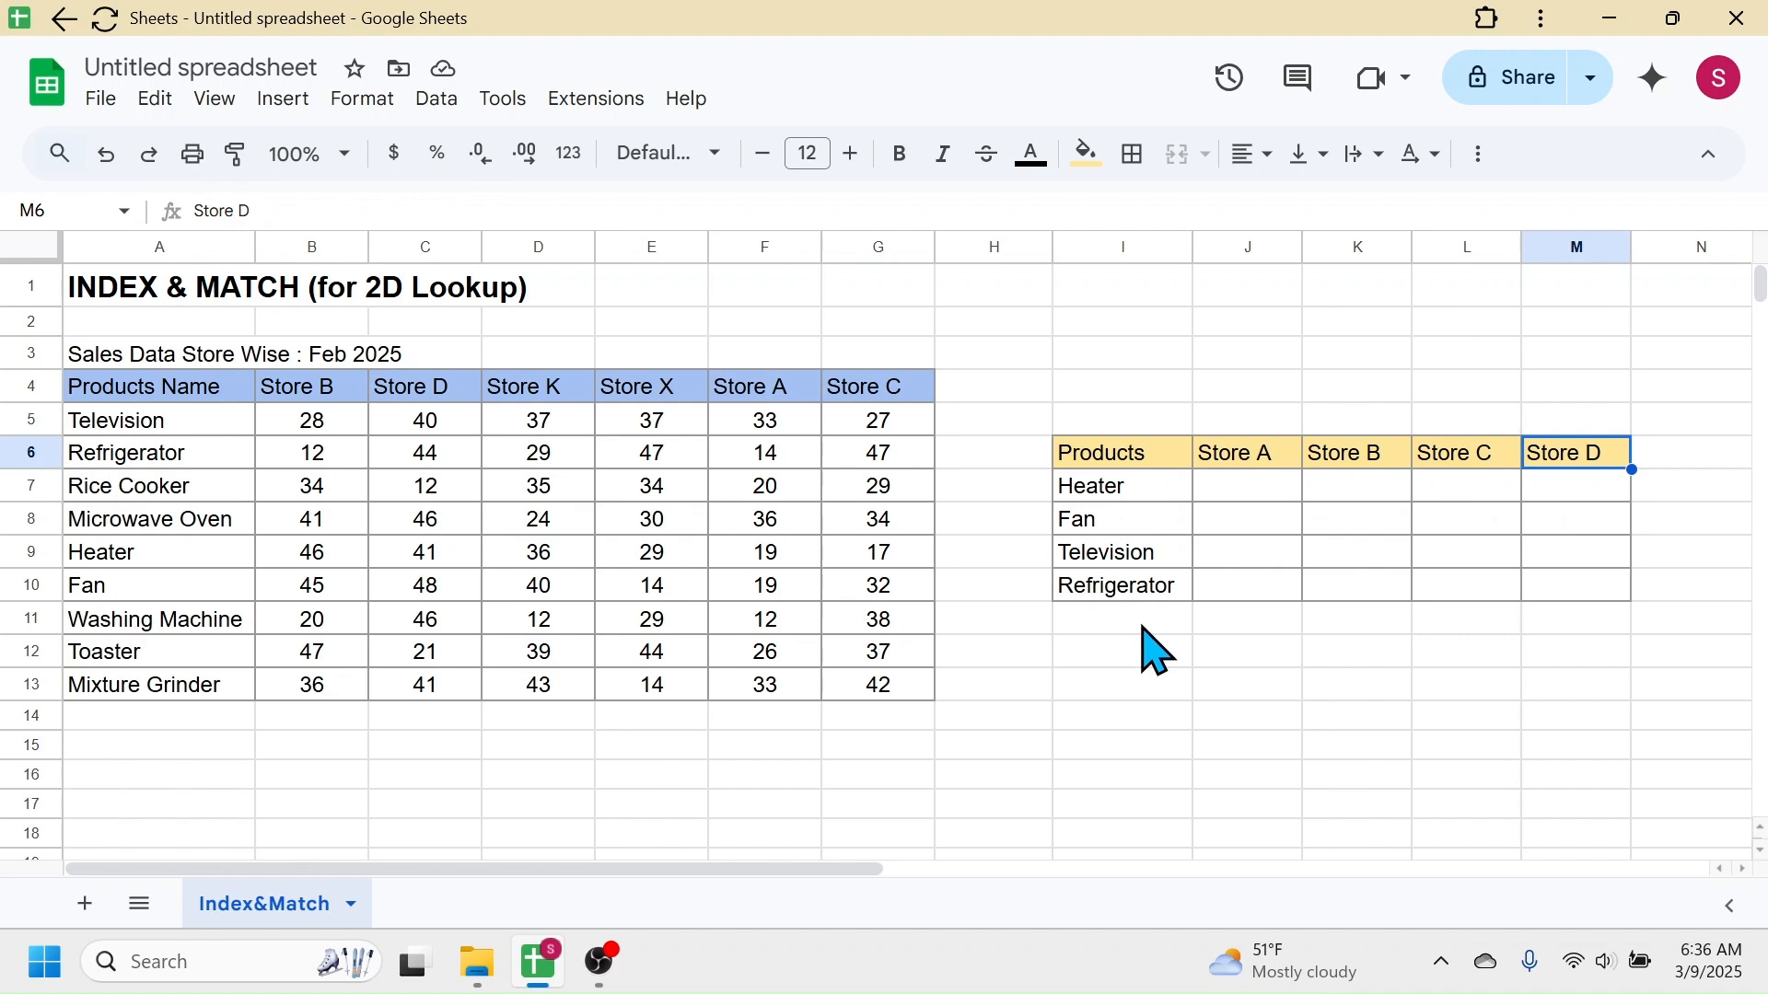
# Step: Review the order of the products in I7:I10 and the stores in J6:M6 of the lookup table
pyautogui.click(1128, 488)
pyautogui.click(1119, 520)
pyautogui.click(1109, 553)
pyautogui.click(1119, 589)
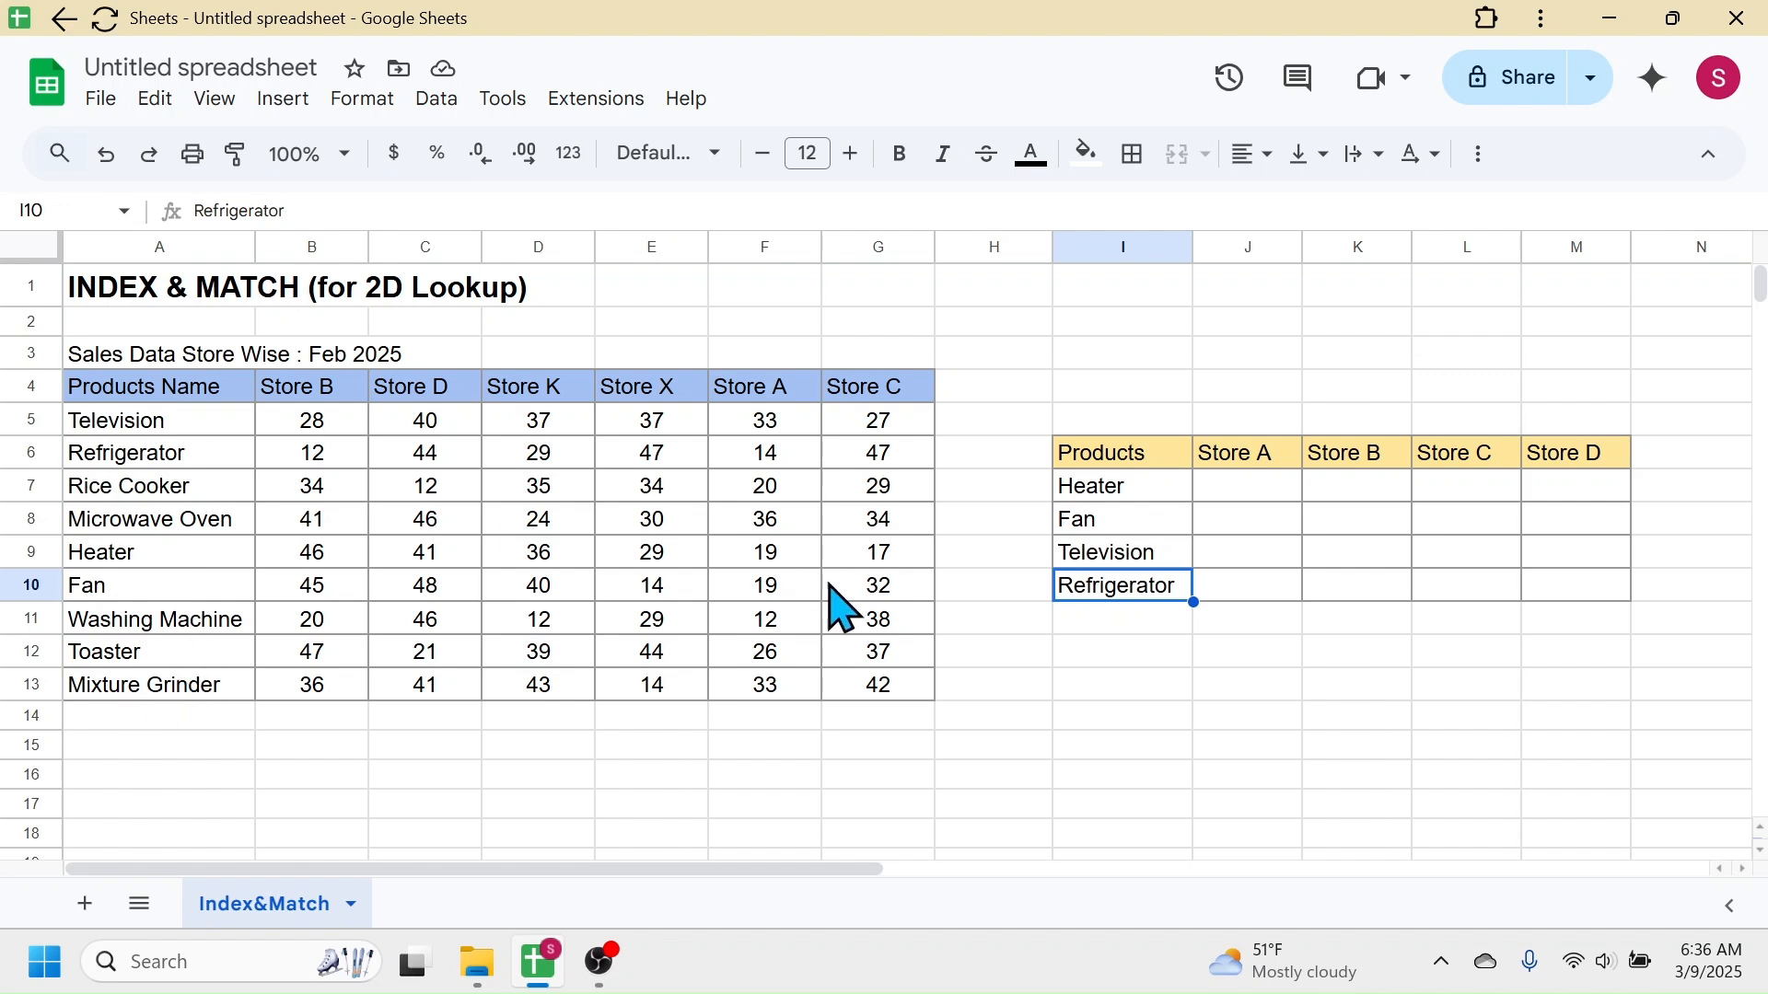
pyautogui.click(1265, 460)
pyautogui.click(1372, 453)
pyautogui.click(1448, 457)
pyautogui.click(1556, 456)
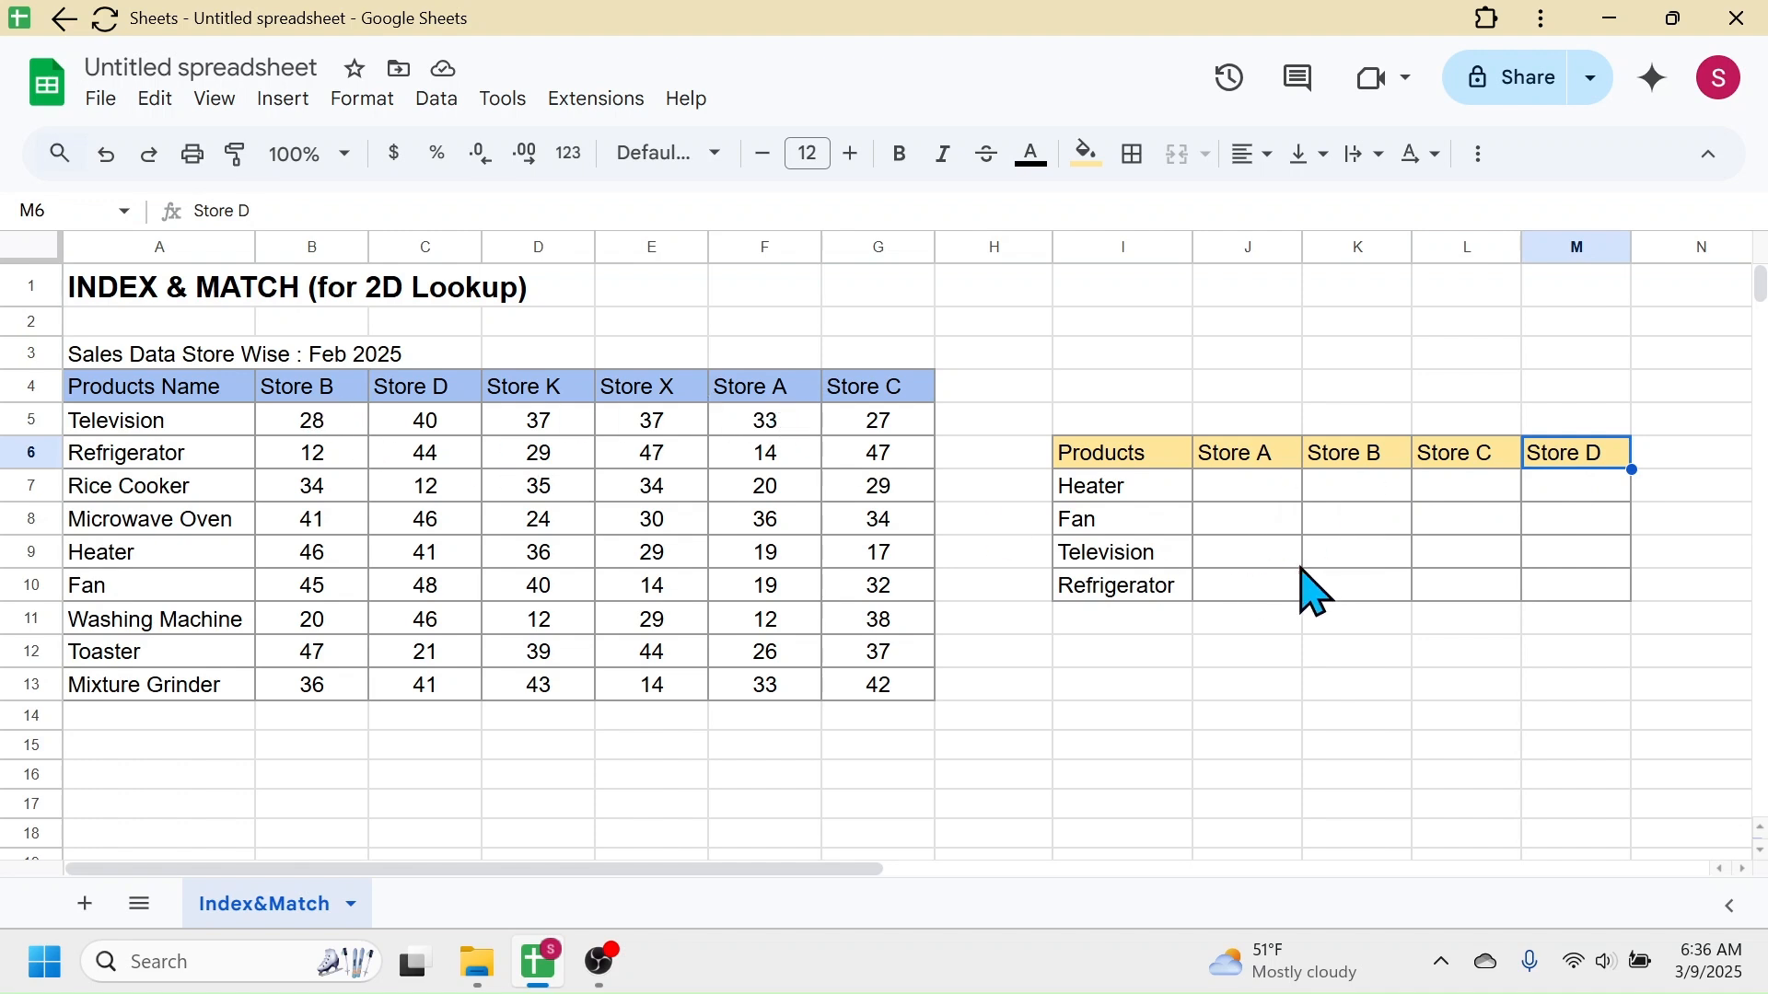
pyautogui.click(1317, 650)
# Step: Compare the lookup table's products and stores with the sales table's product column A4:A13 and header row A4:G4
pyautogui.click(1105, 486)
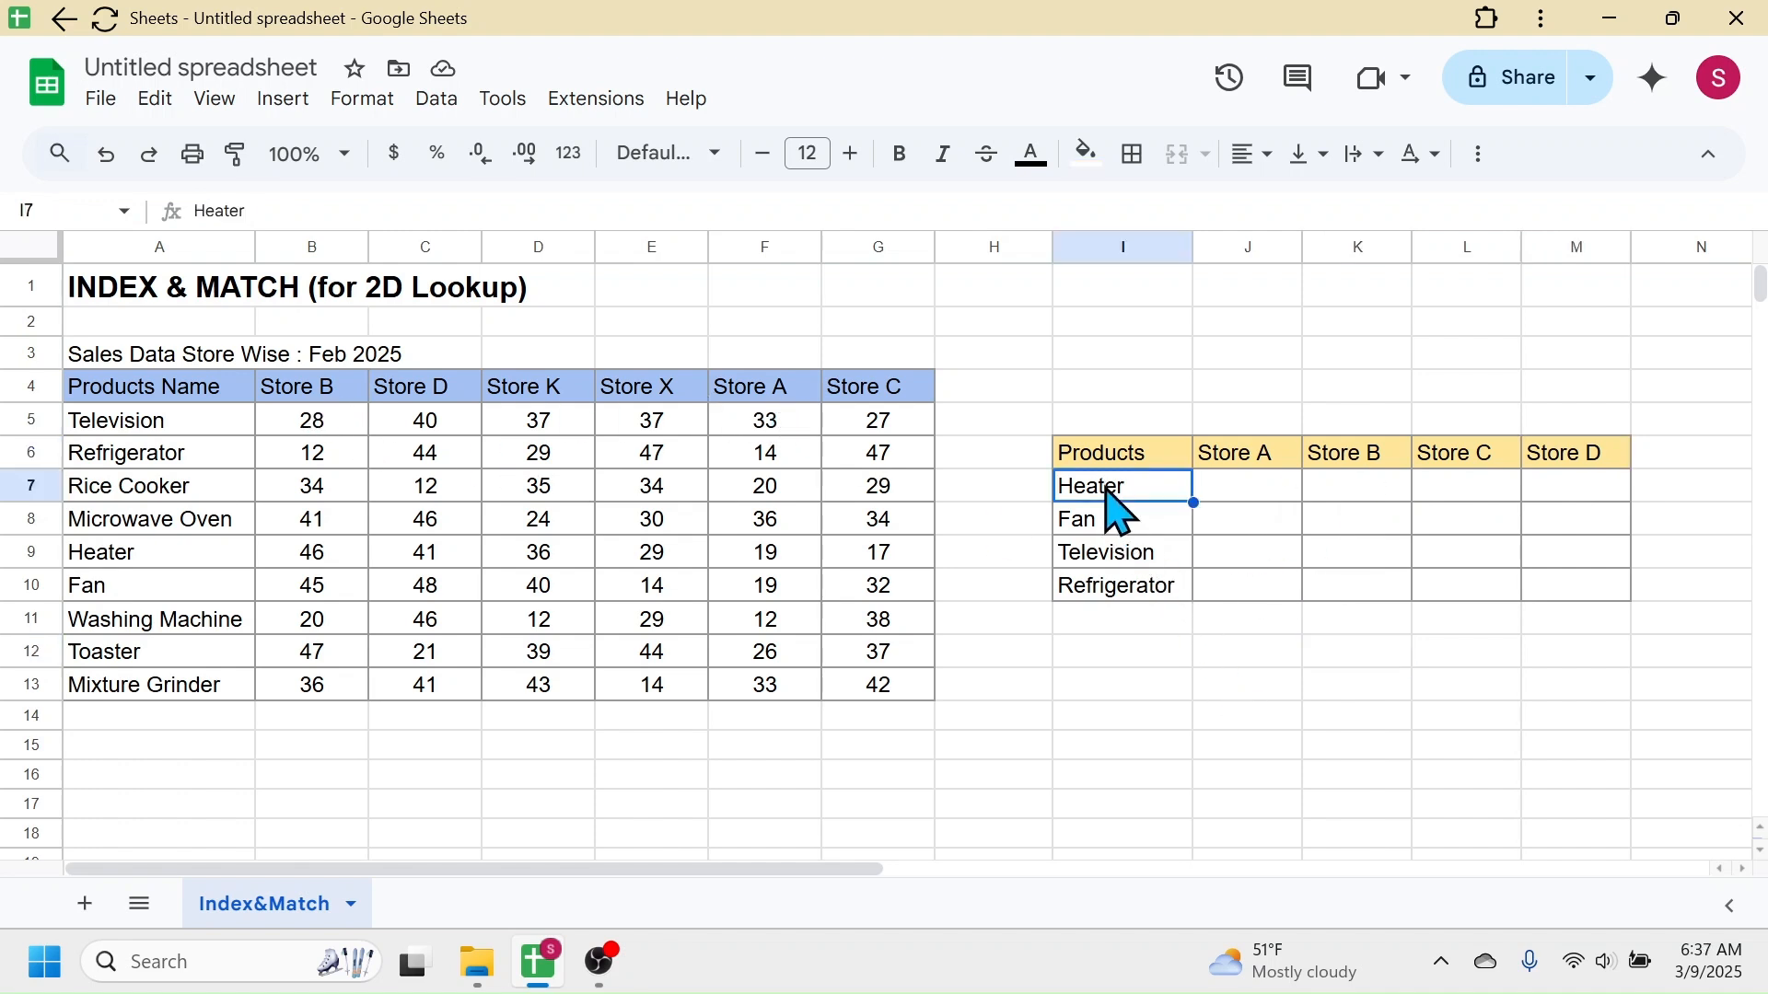
pyautogui.click(1103, 521)
pyautogui.click(1105, 557)
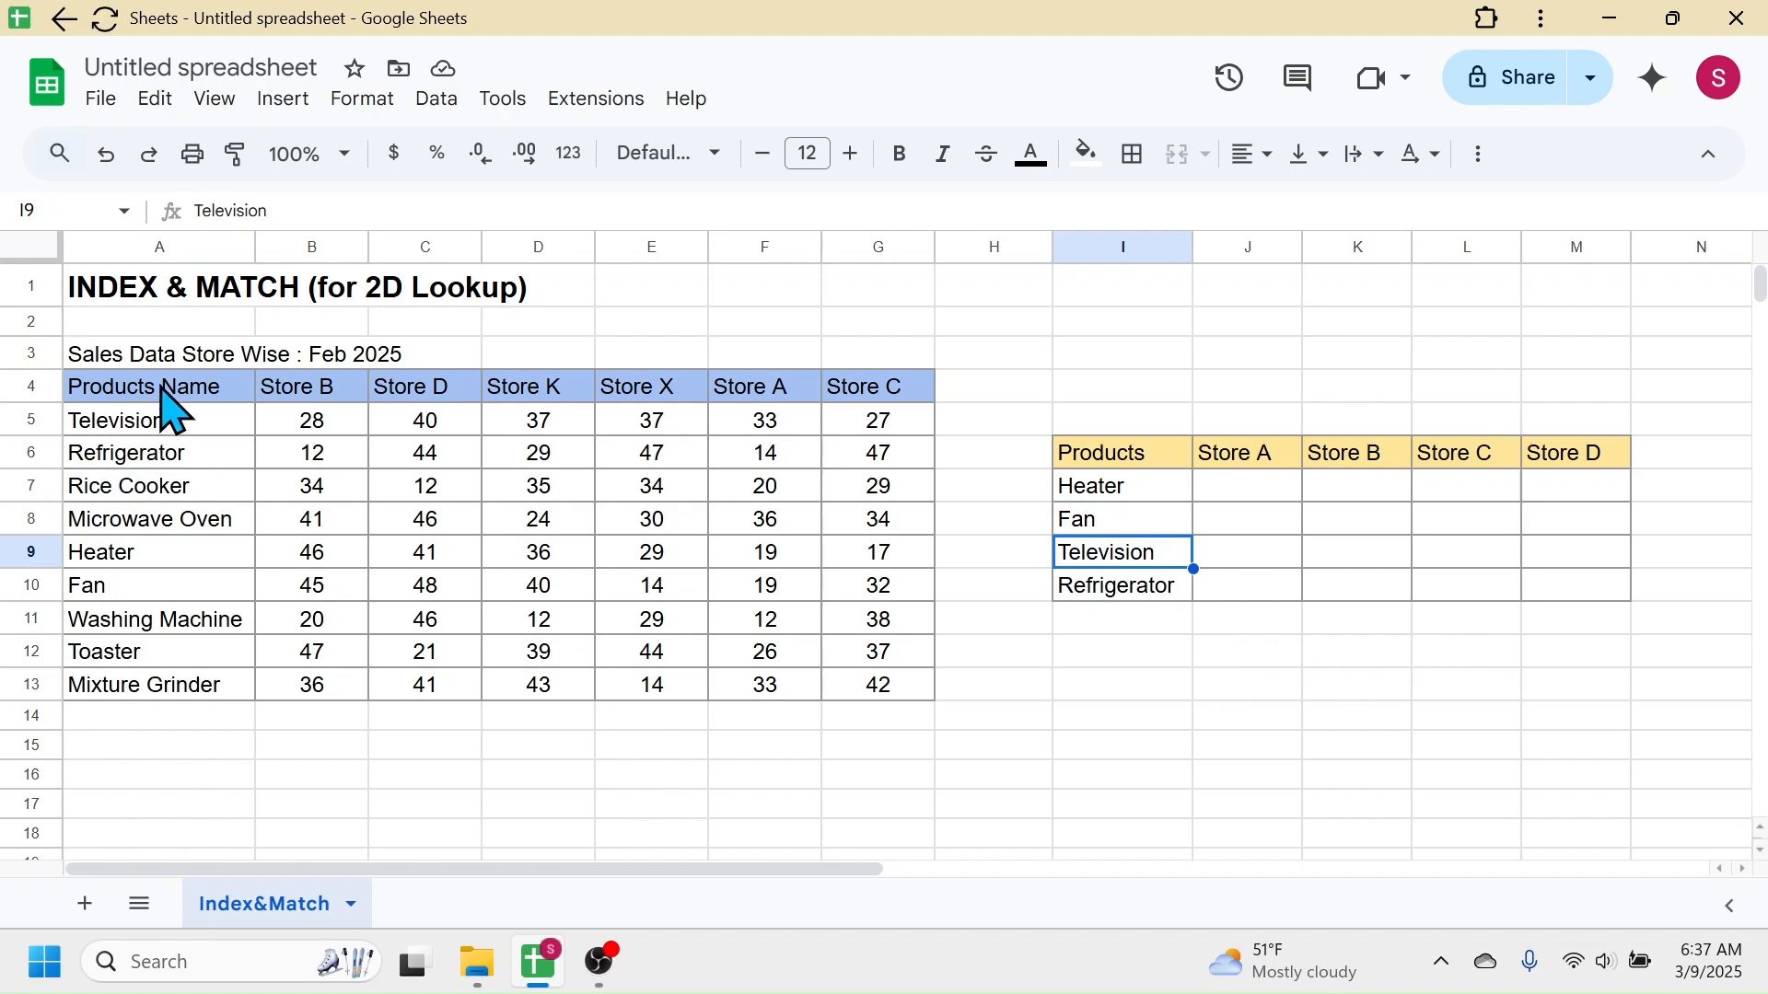
pyautogui.moveTo(164, 395); pyautogui.dragTo(184, 683)
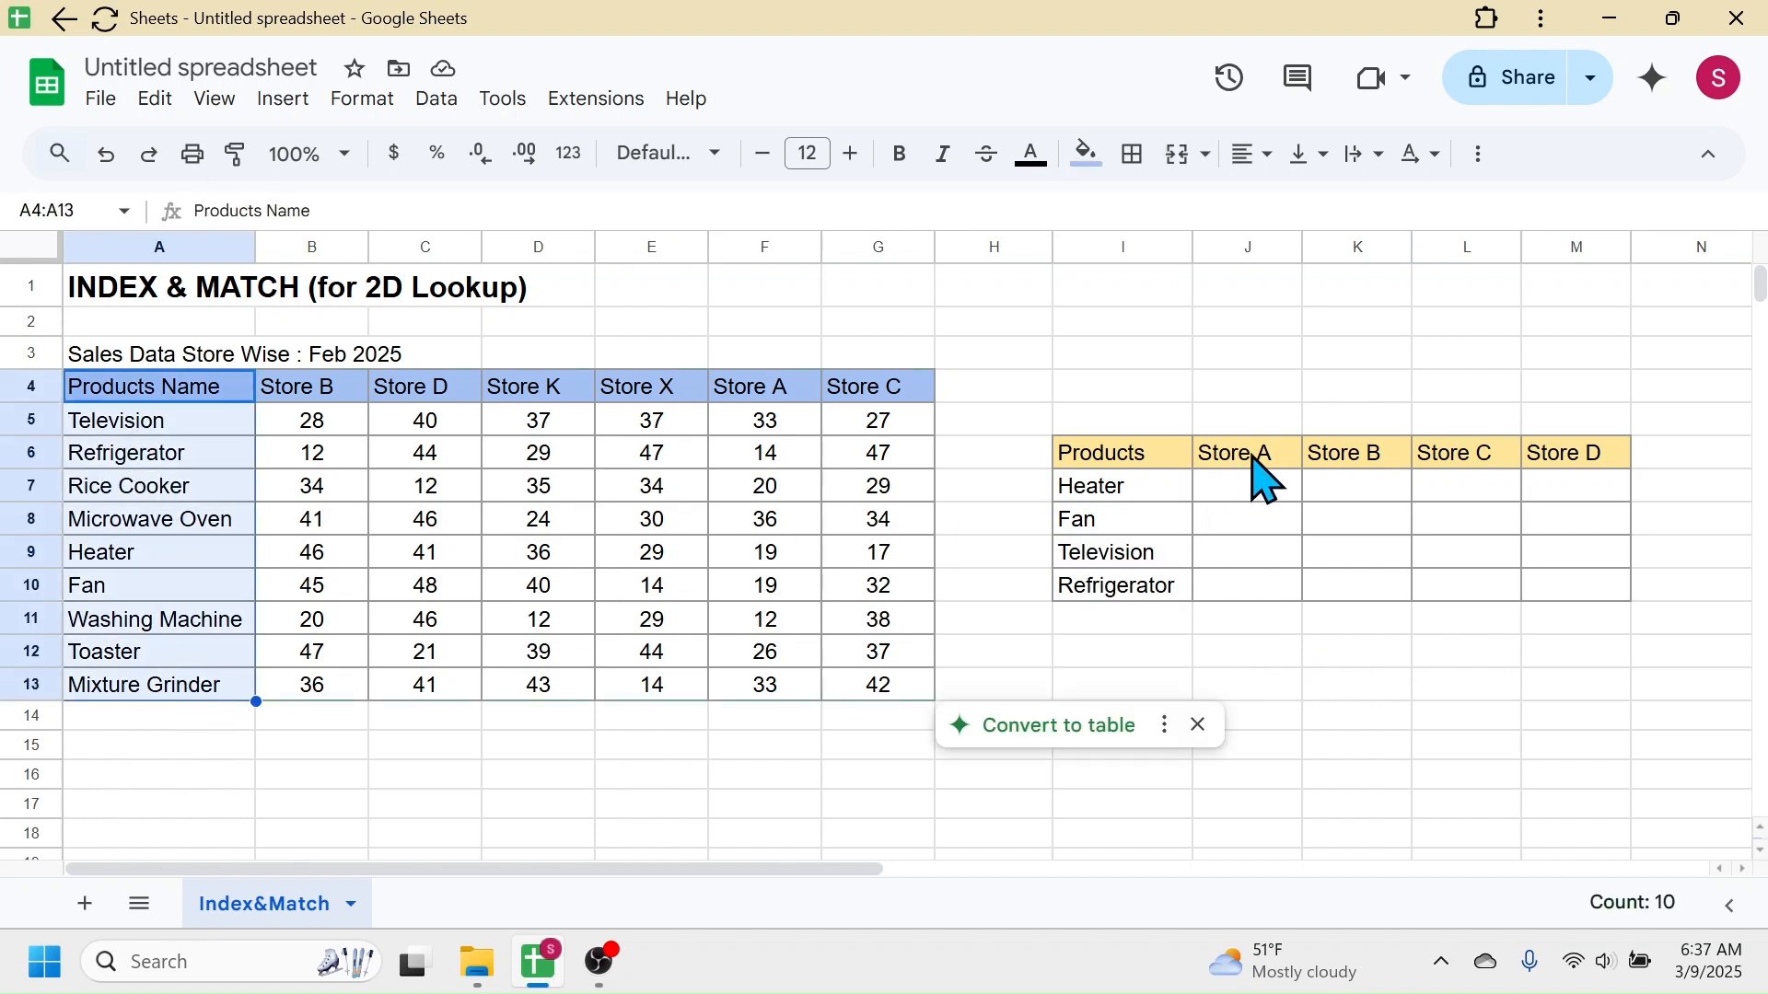
pyautogui.click(1484, 460)
pyautogui.moveTo(184, 391); pyautogui.dragTo(884, 391)
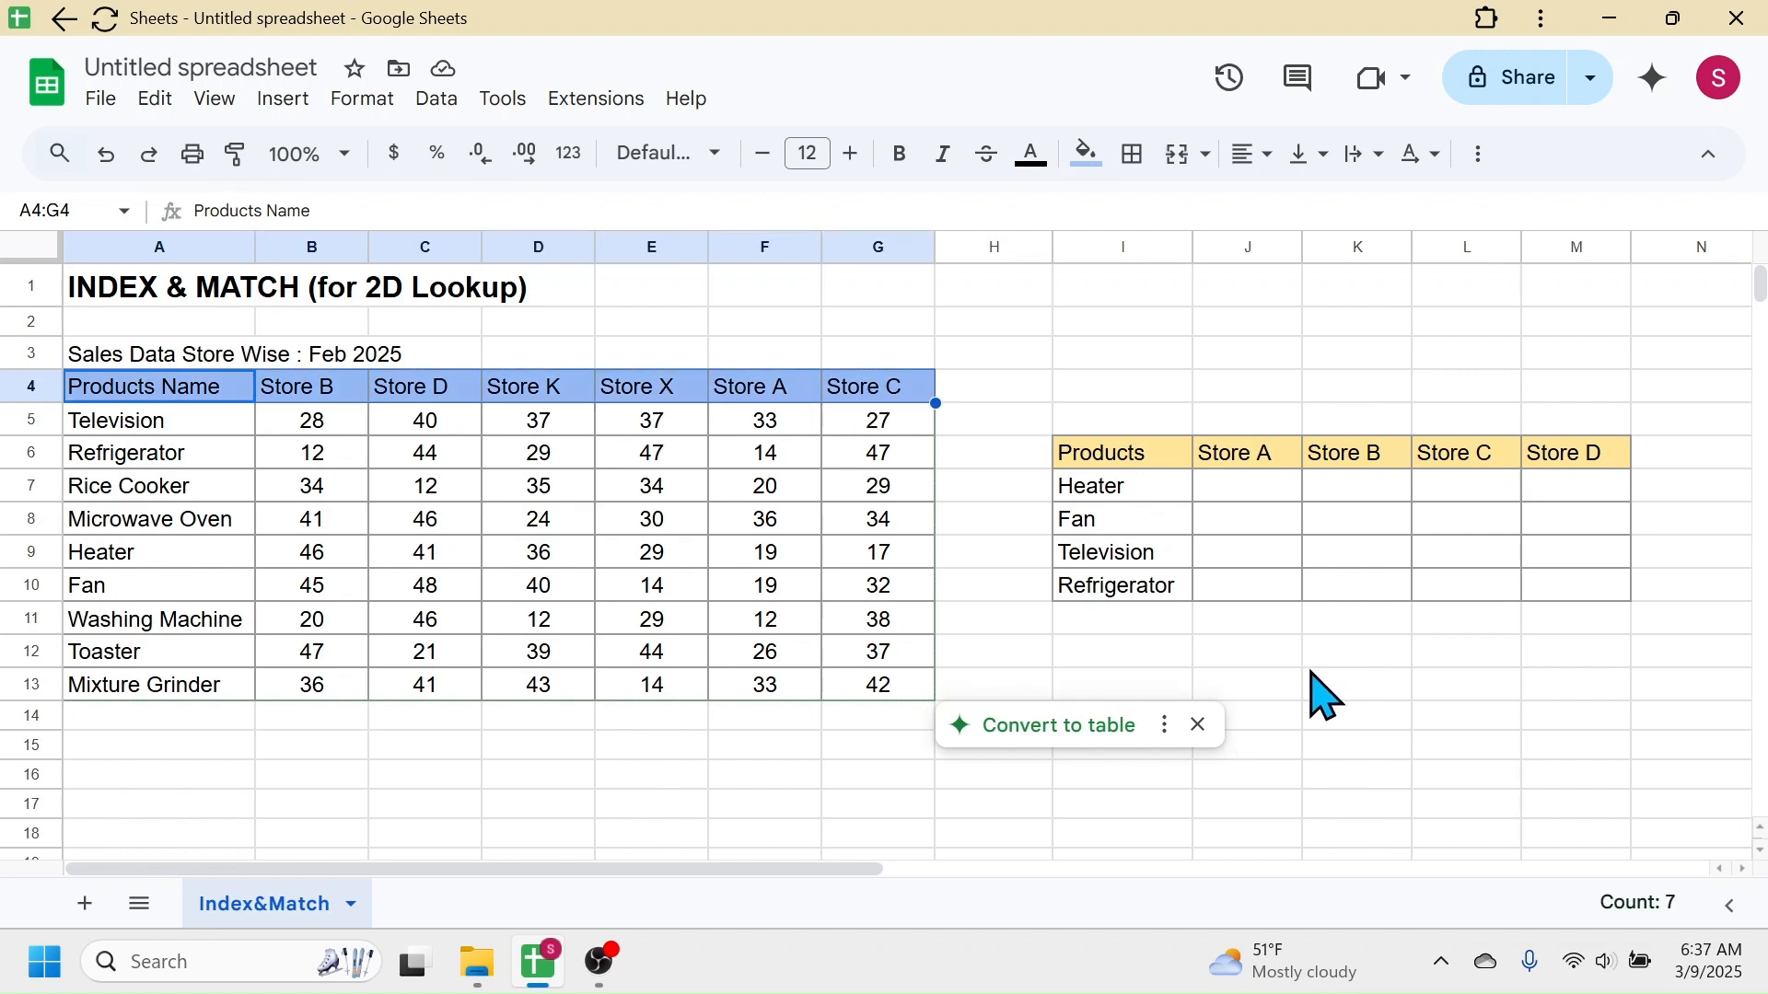
pyautogui.click(544, 497)
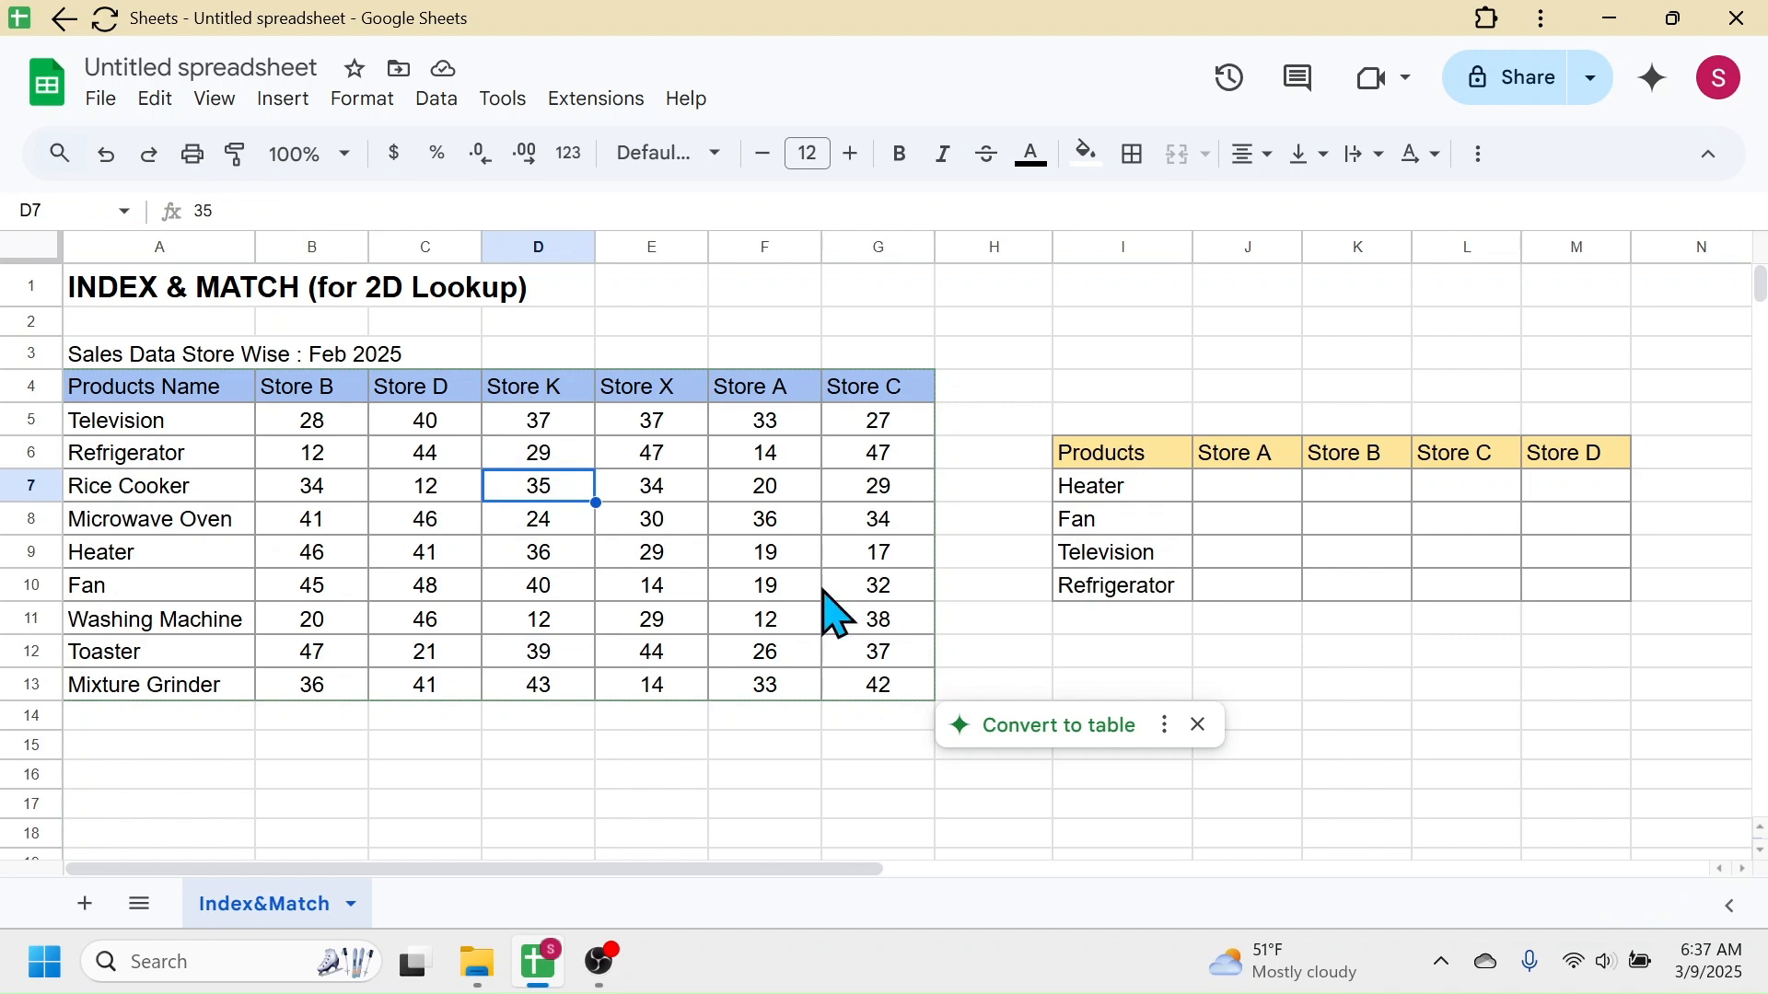
# Step: Start an INDEX formula in J7 with the sales table as the absolute reference $A$4:$G$13
pyautogui.click(1237, 482)
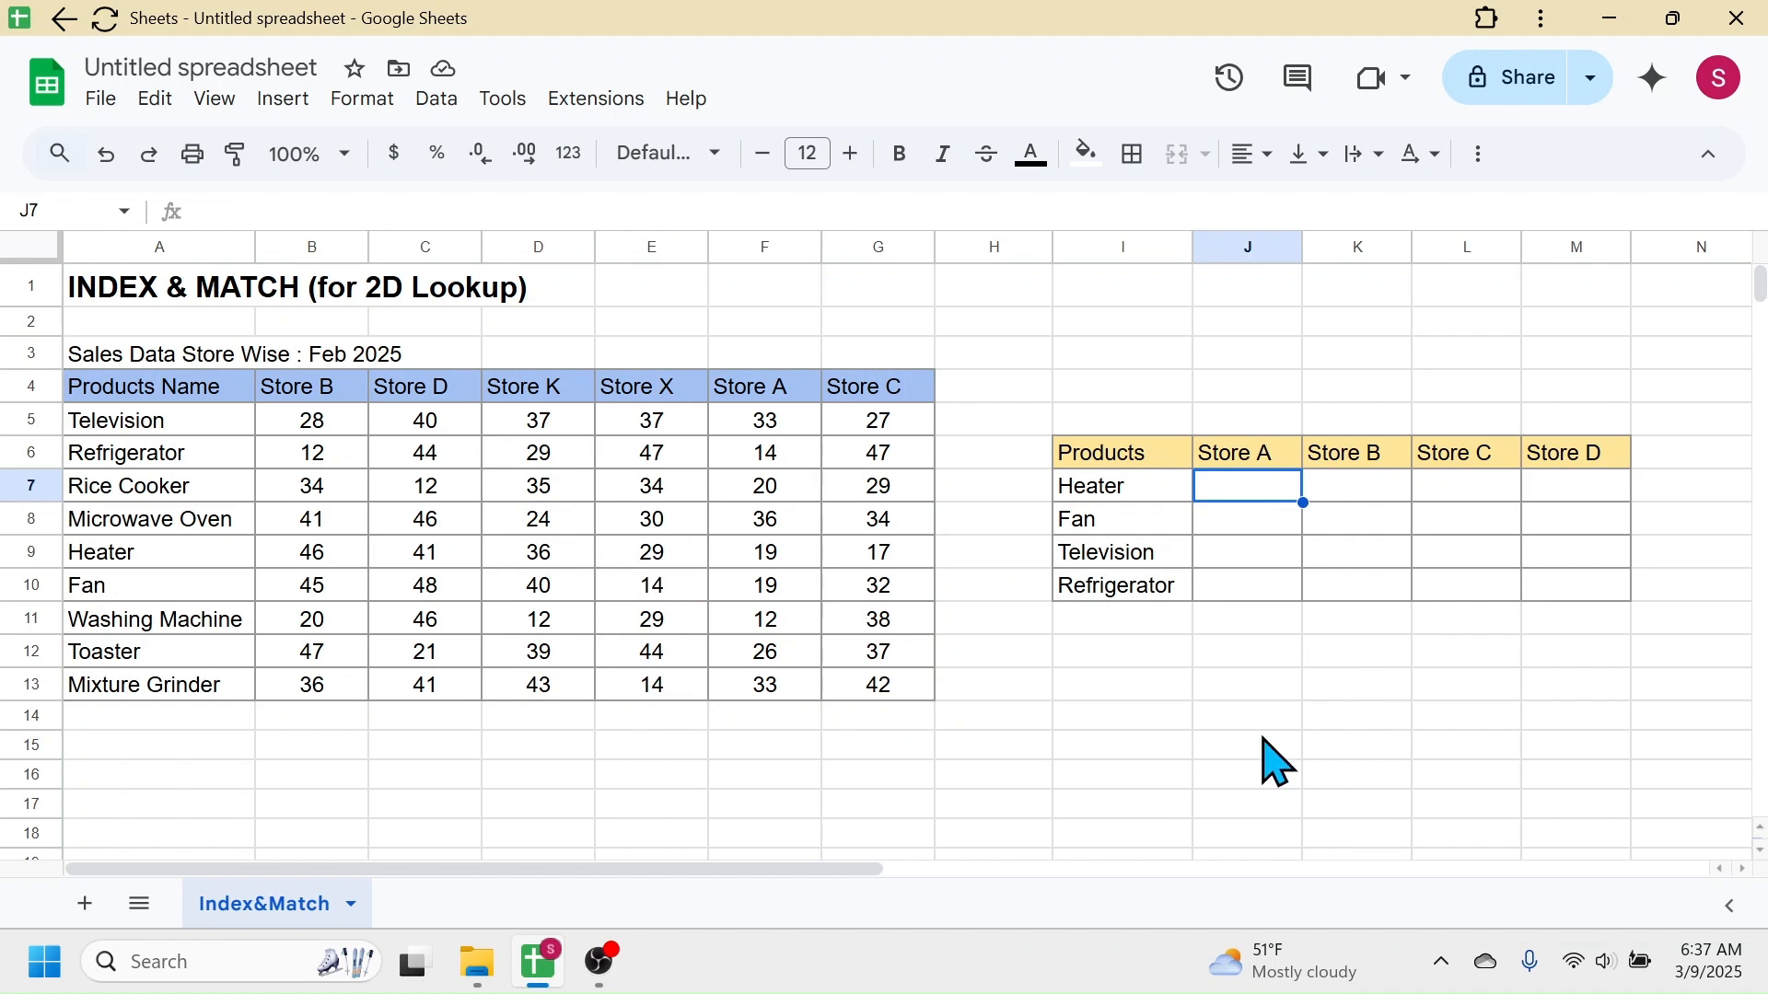
pyautogui.write('=INDEX')
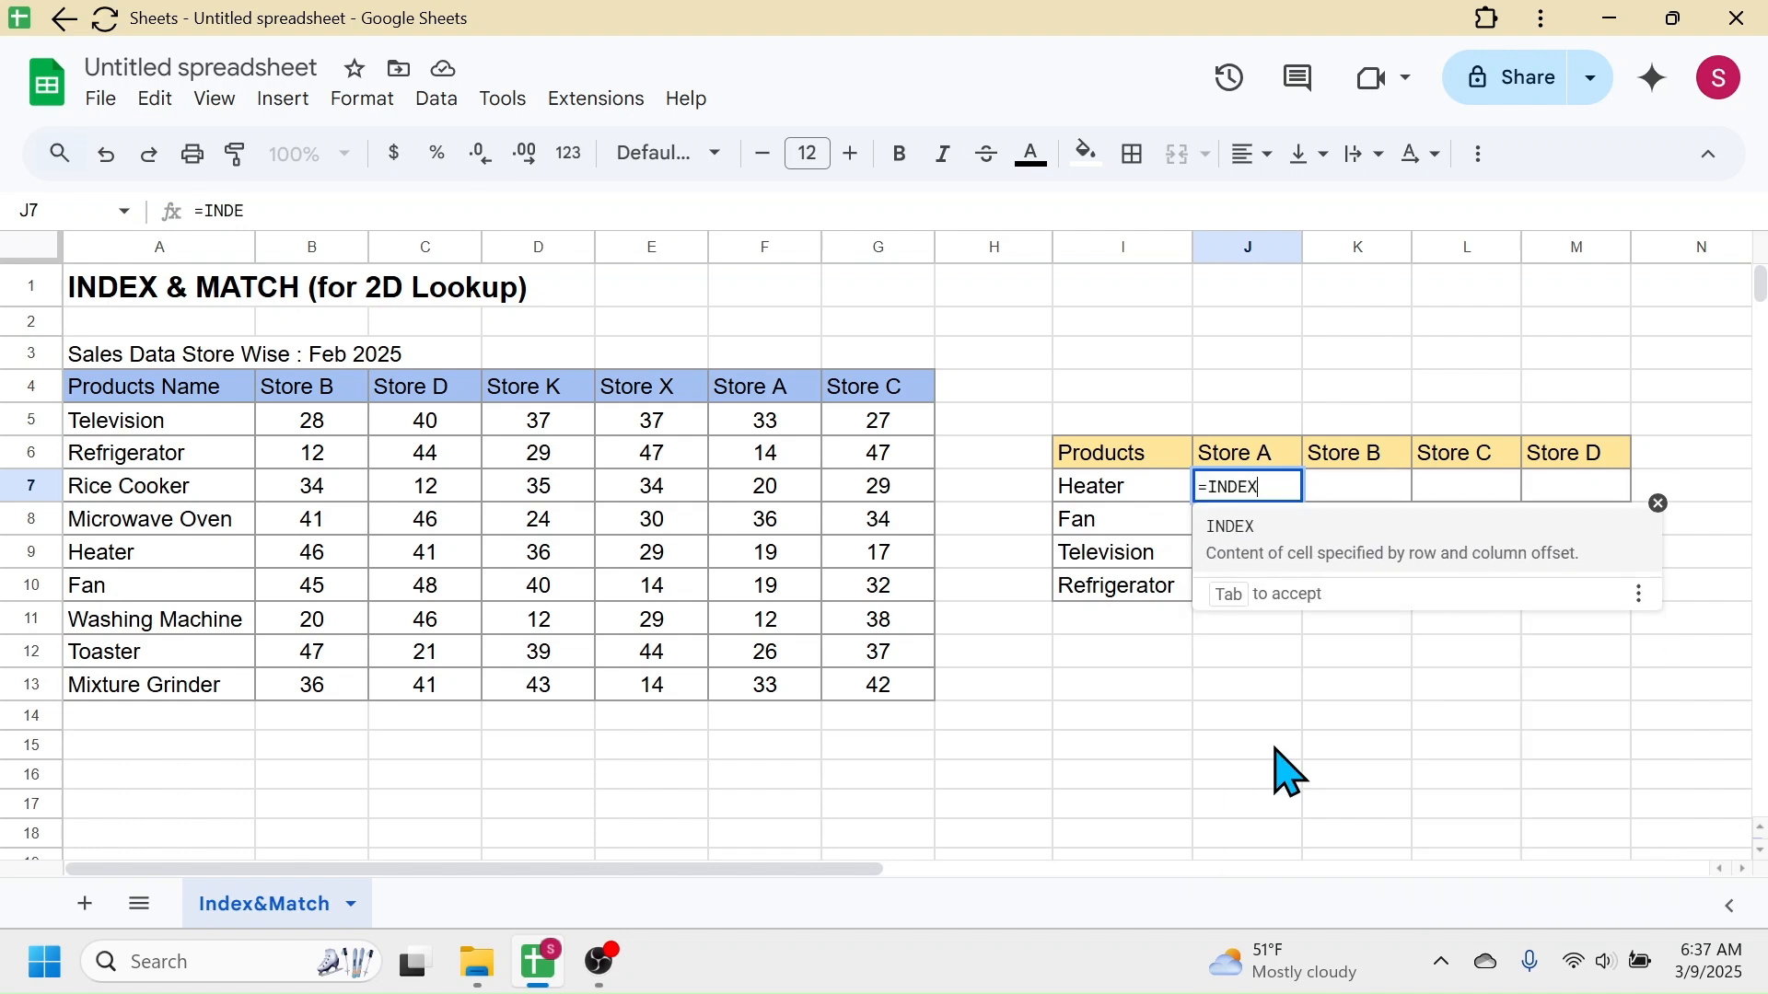
pyautogui.write('(')
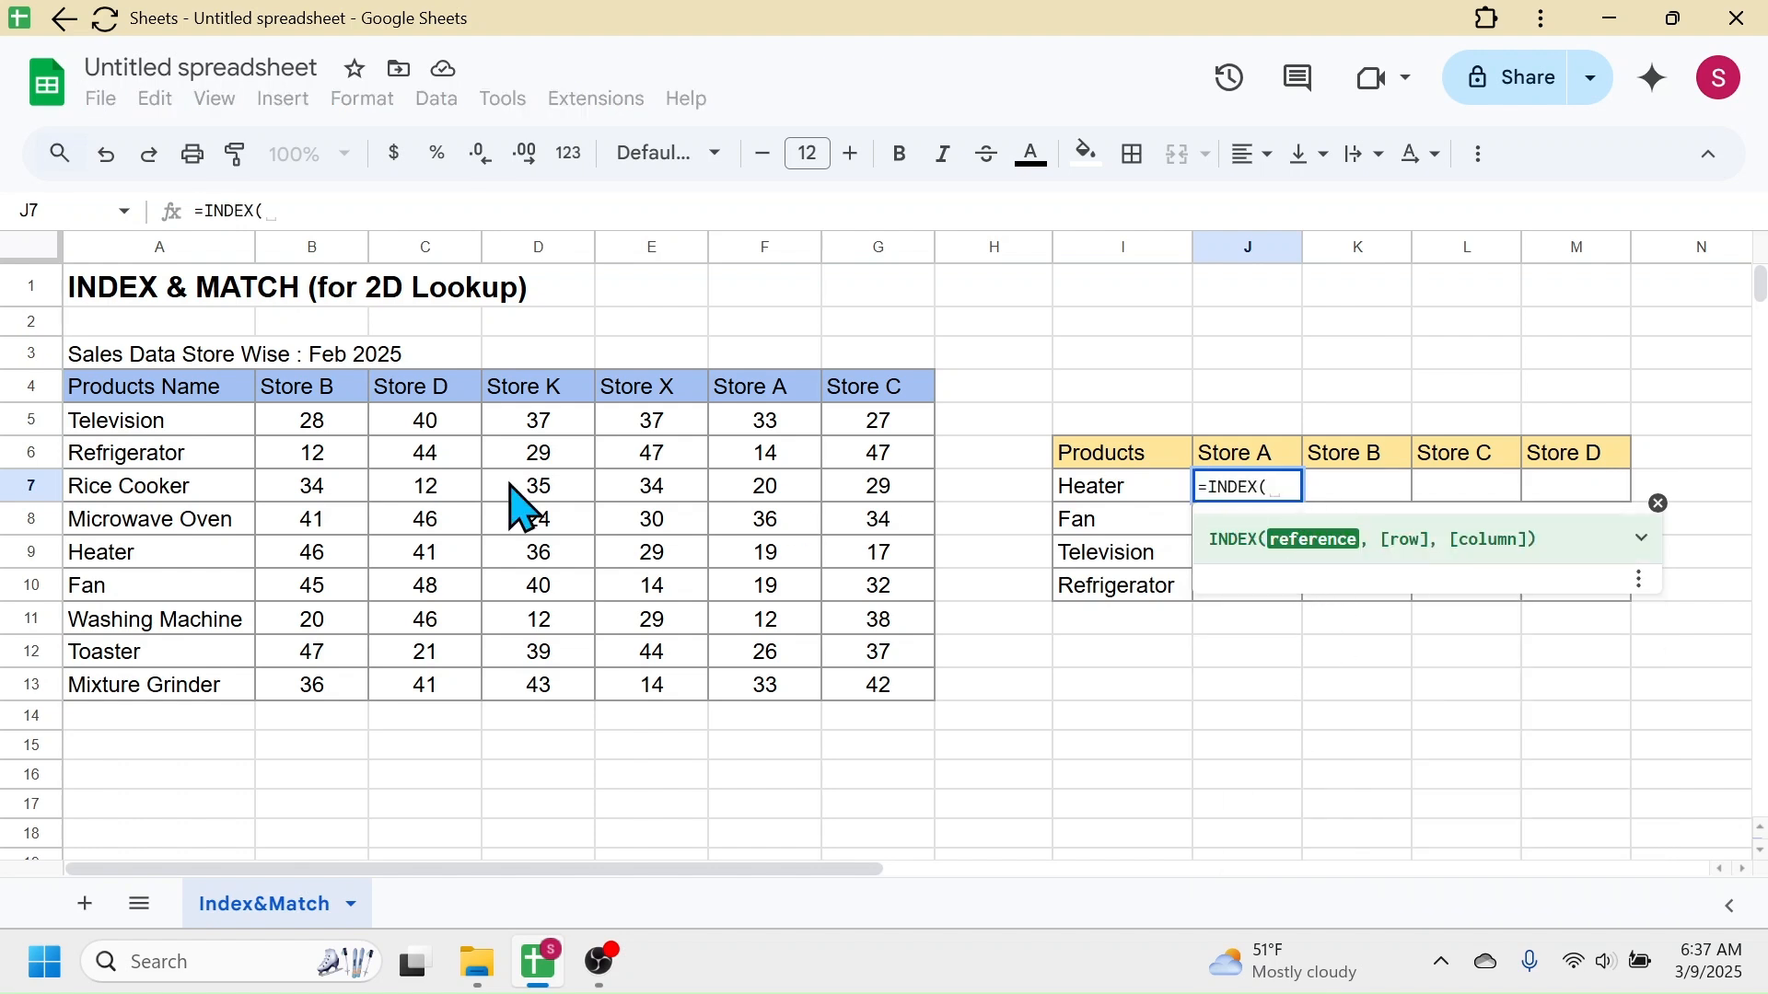
pyautogui.click(170, 392)
pyautogui.moveTo(175, 405); pyautogui.dragTo(893, 700)
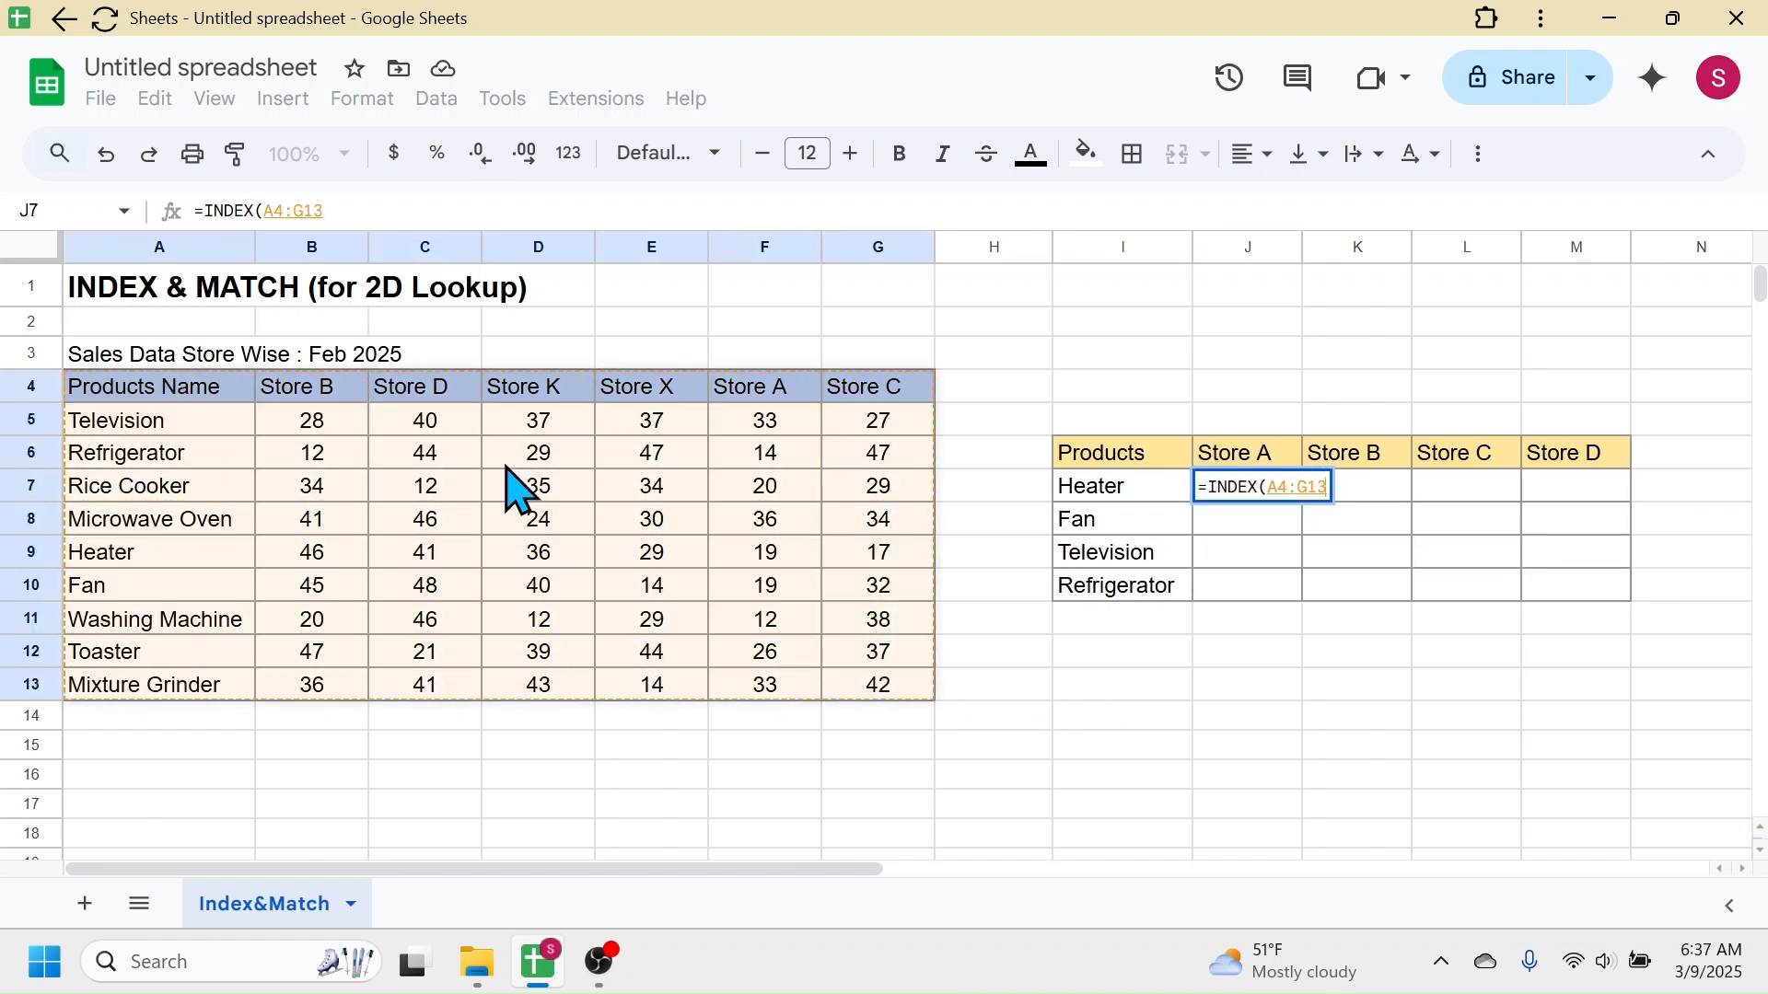
pyautogui.press('F4')
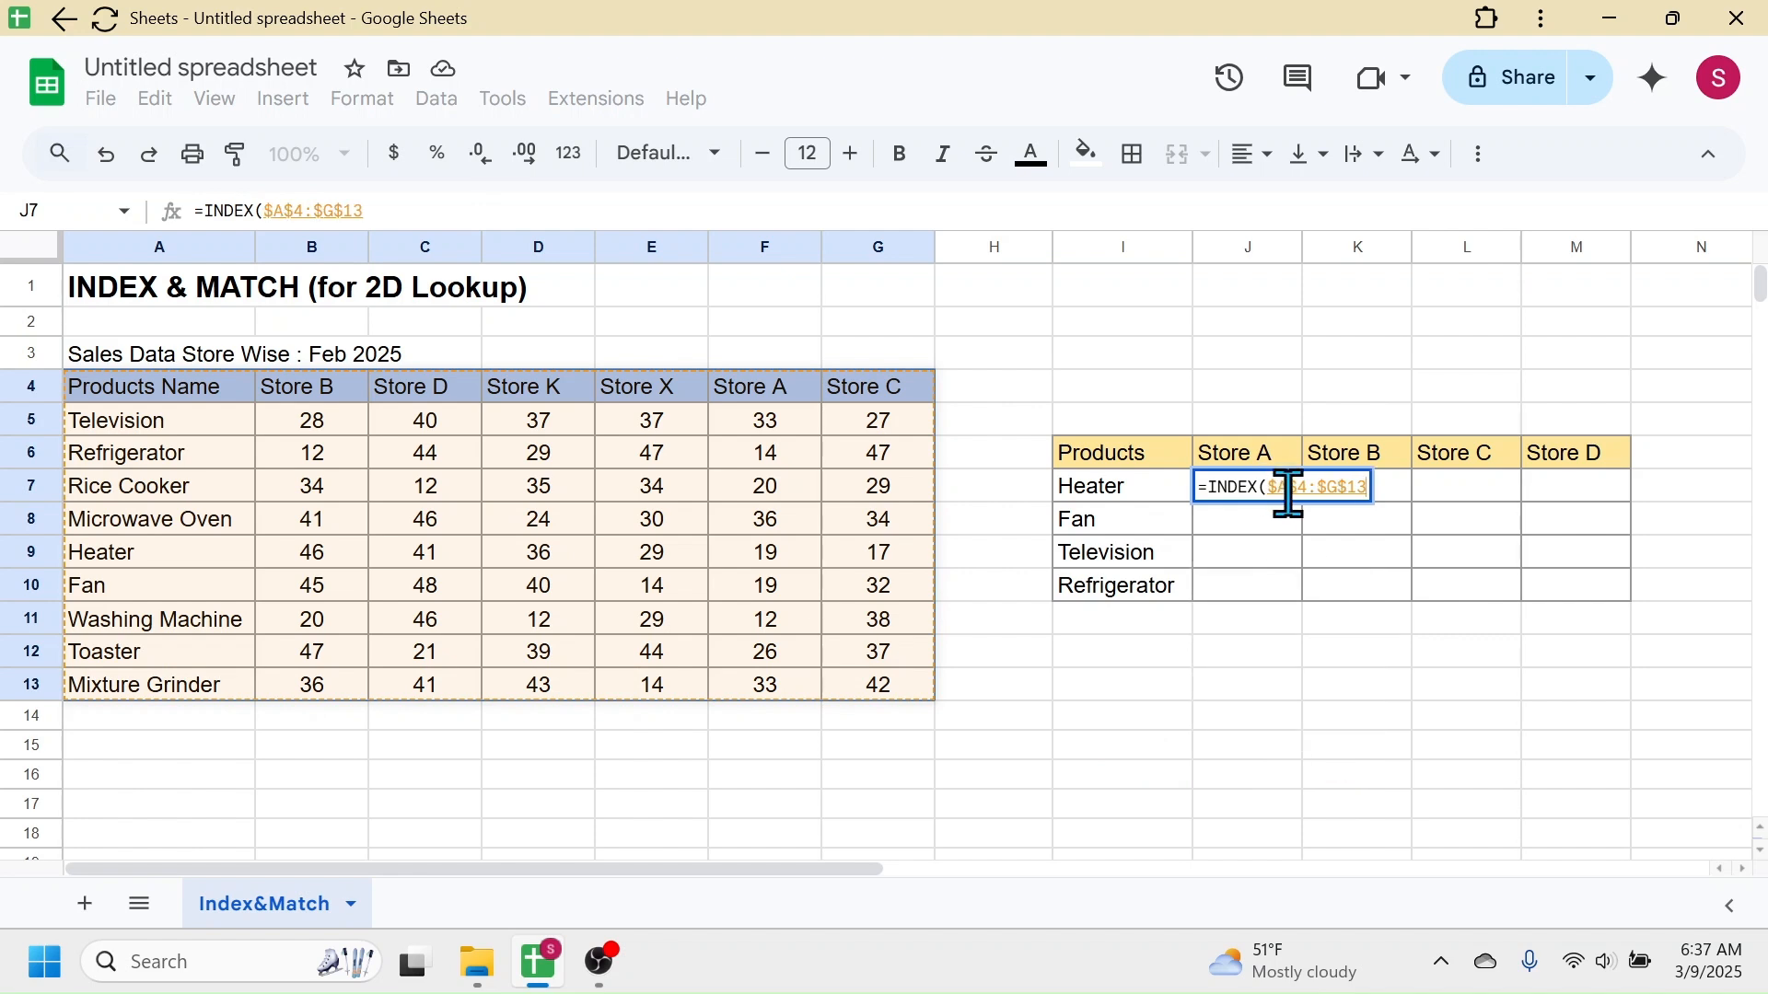
pyautogui.write(', ')
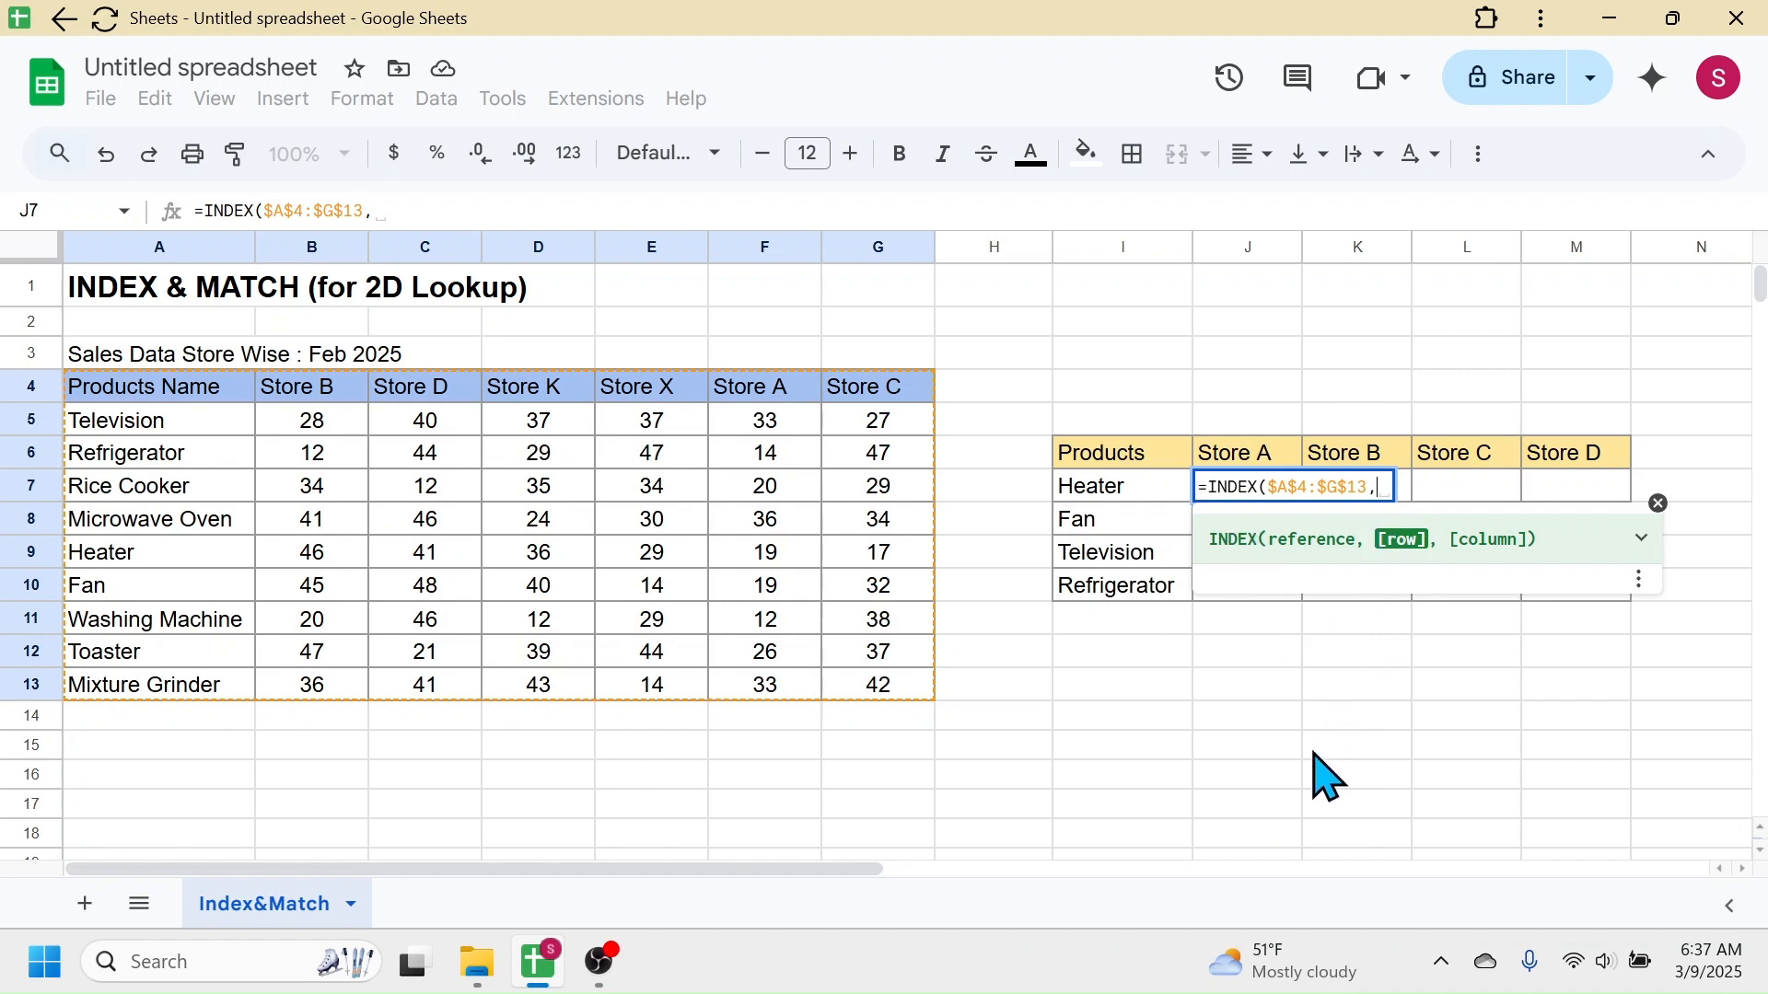
# Step: Add MATCH(J$6,$A$4:$G$4,0) as the row argument of the INDEX formula in J7
pyautogui.write('MATCH(')
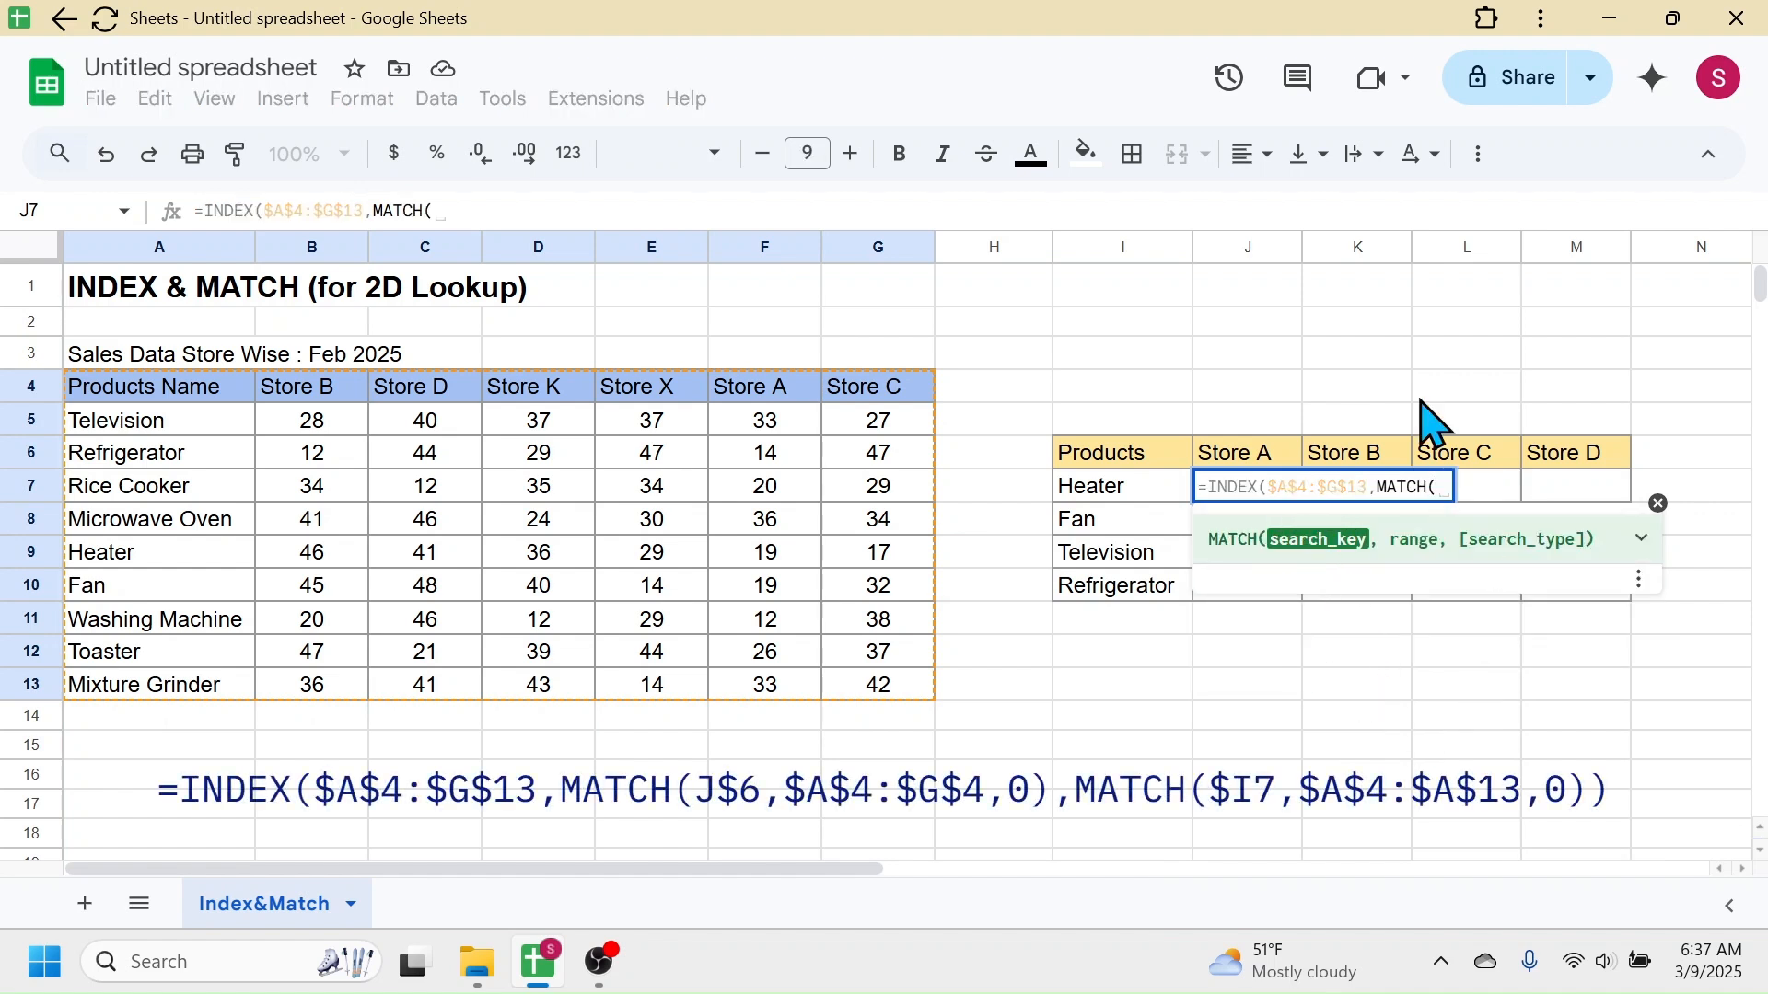
pyautogui.click(1280, 457)
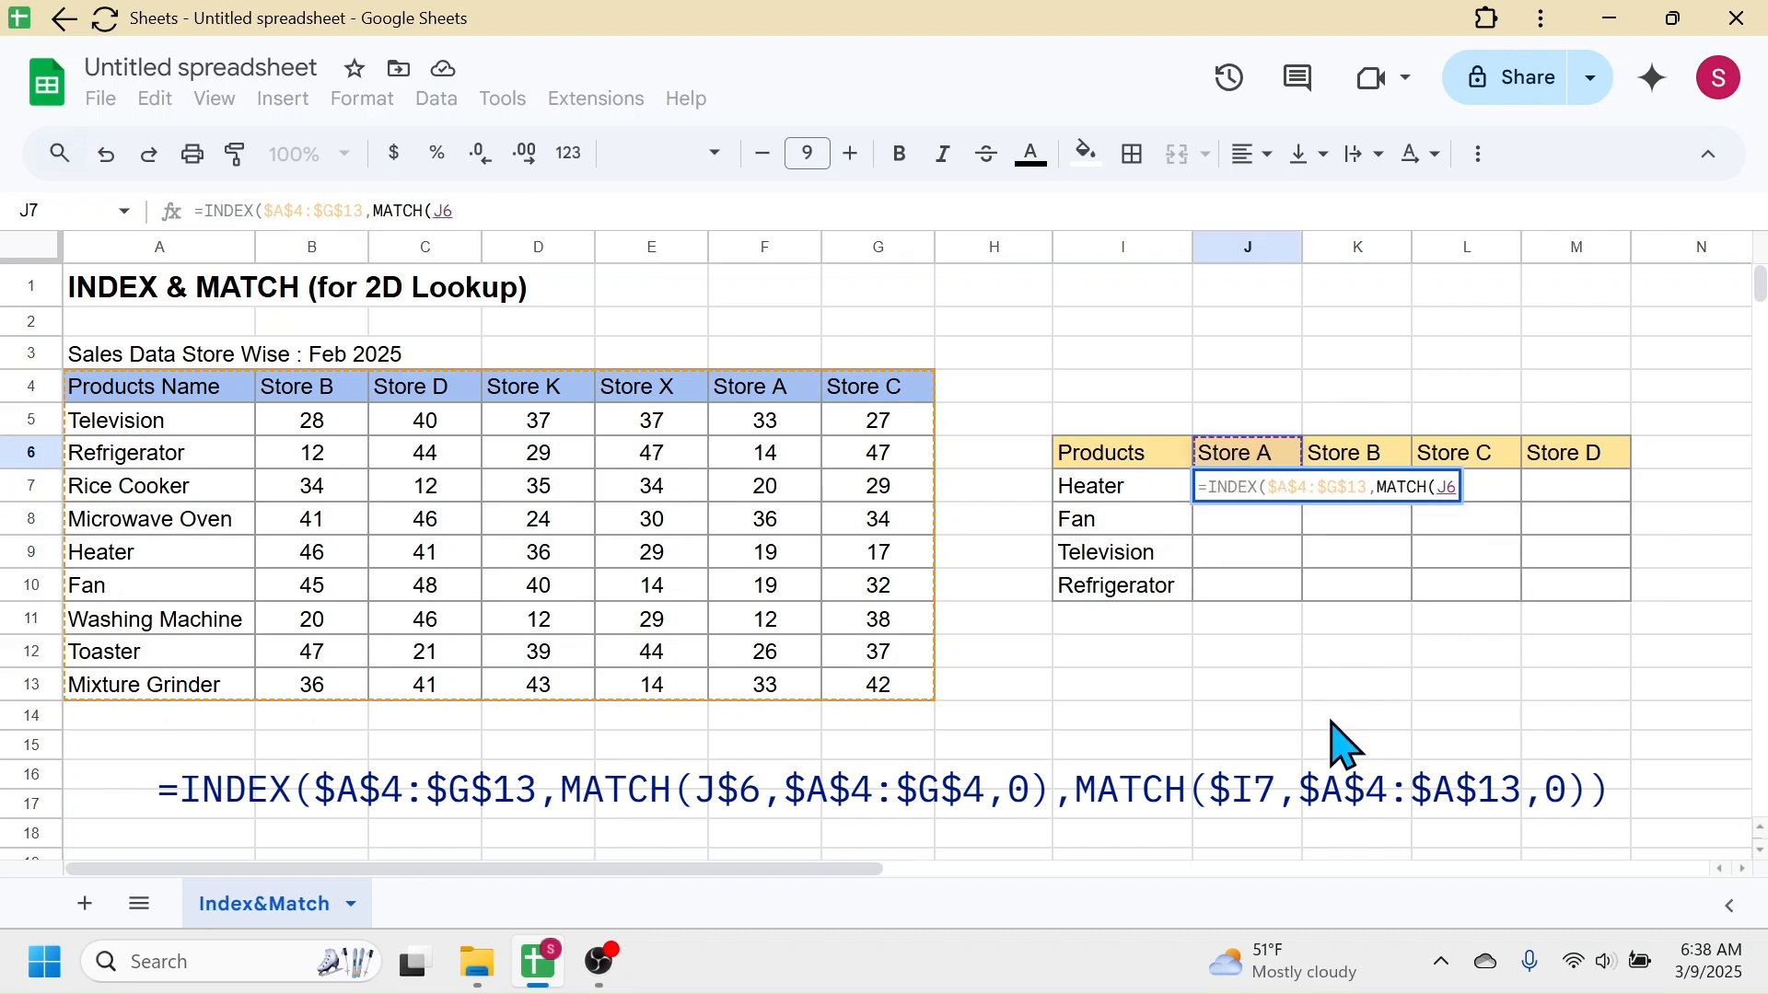
pyautogui.press('F4')
pyautogui.write(',')
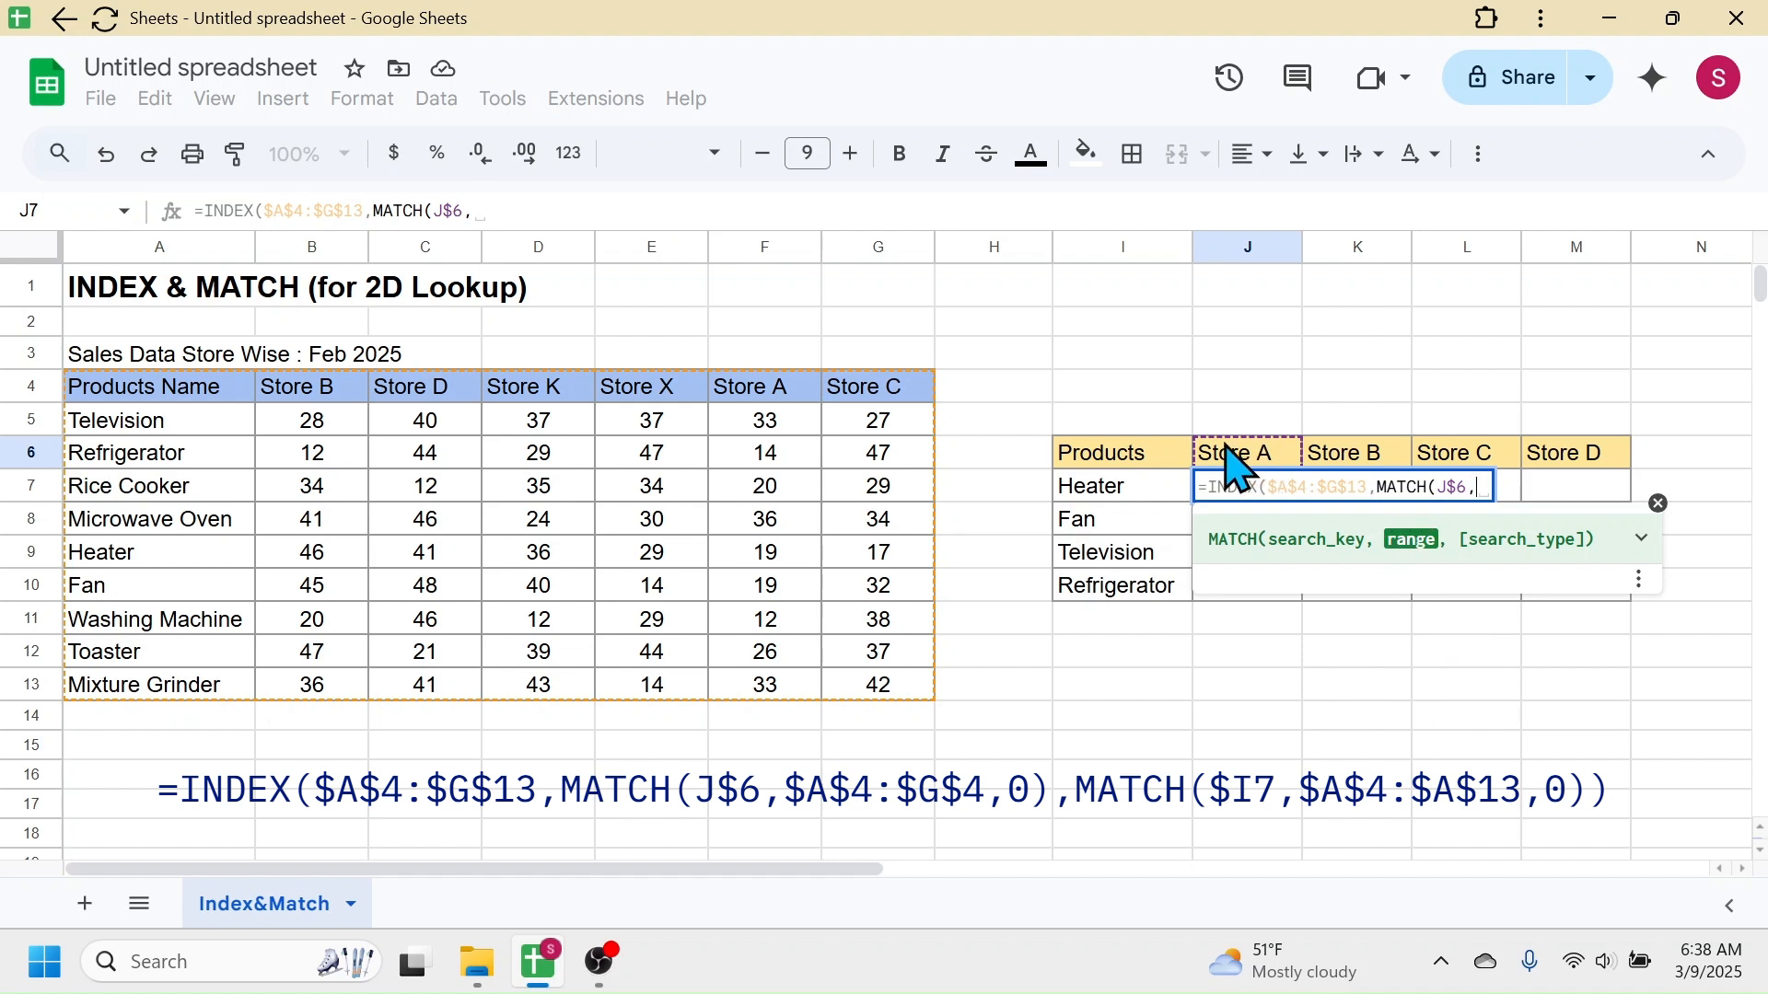
pyautogui.moveTo(173, 398); pyautogui.dragTo(852, 414)
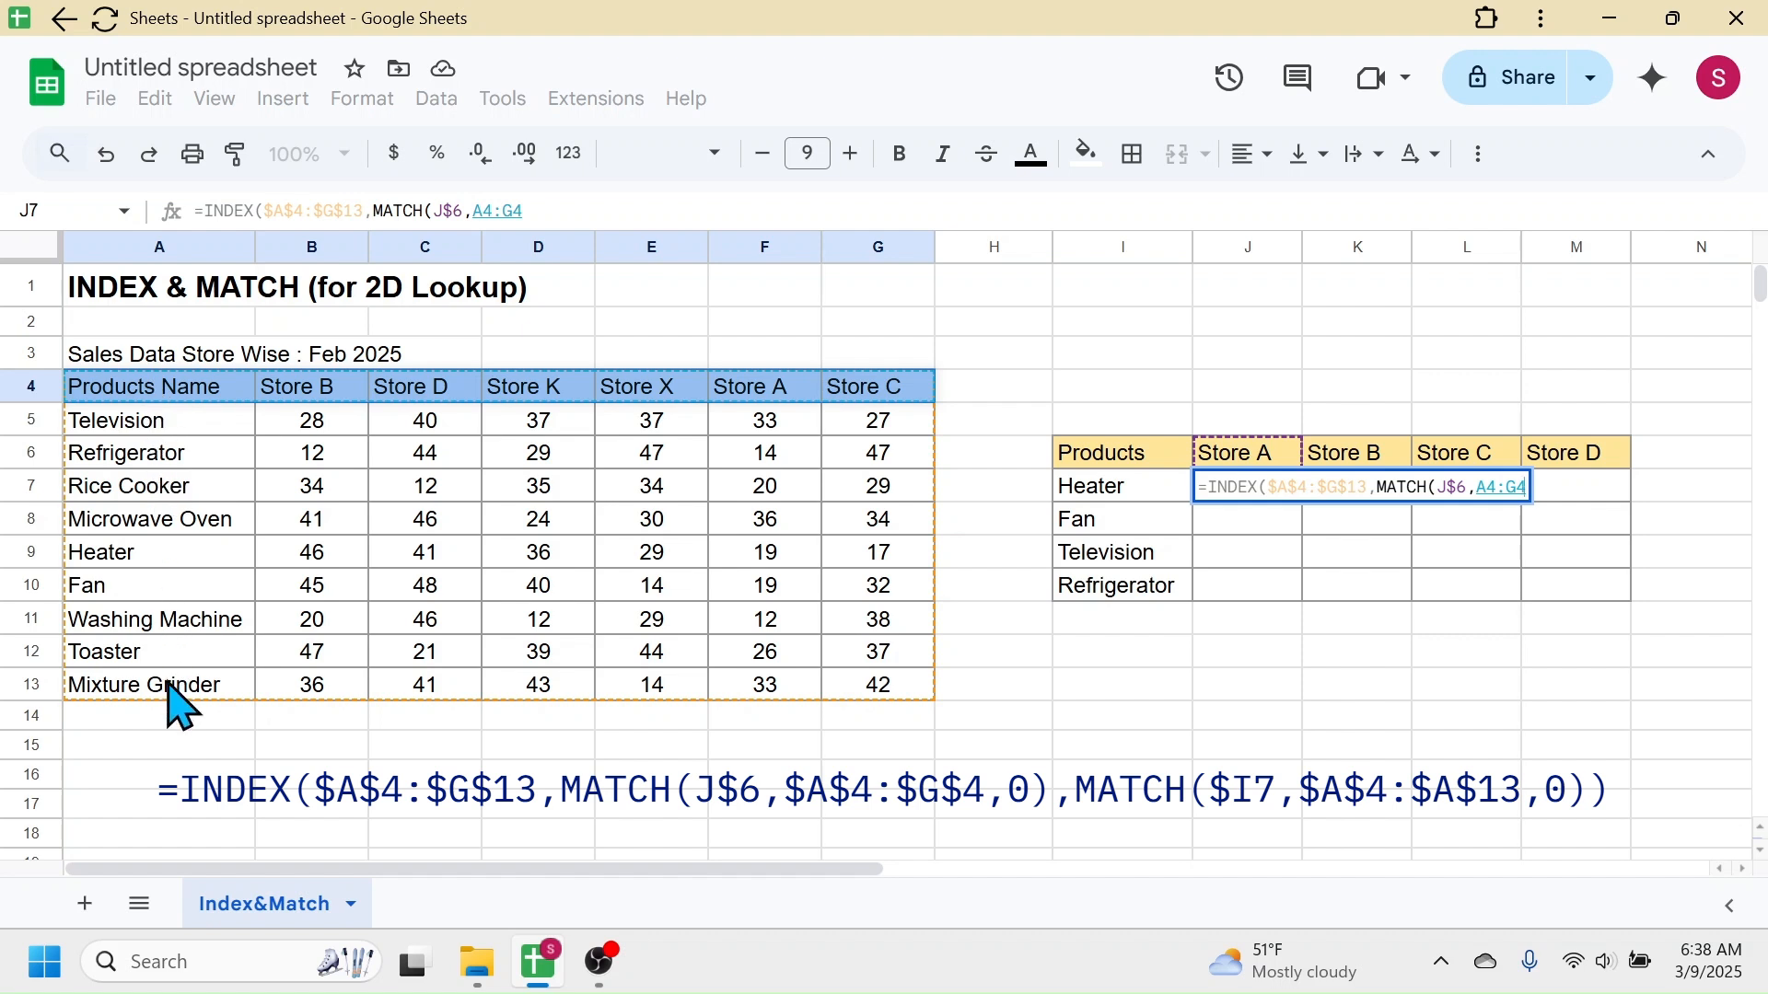
pyautogui.press('F4')
pyautogui.write(', ')
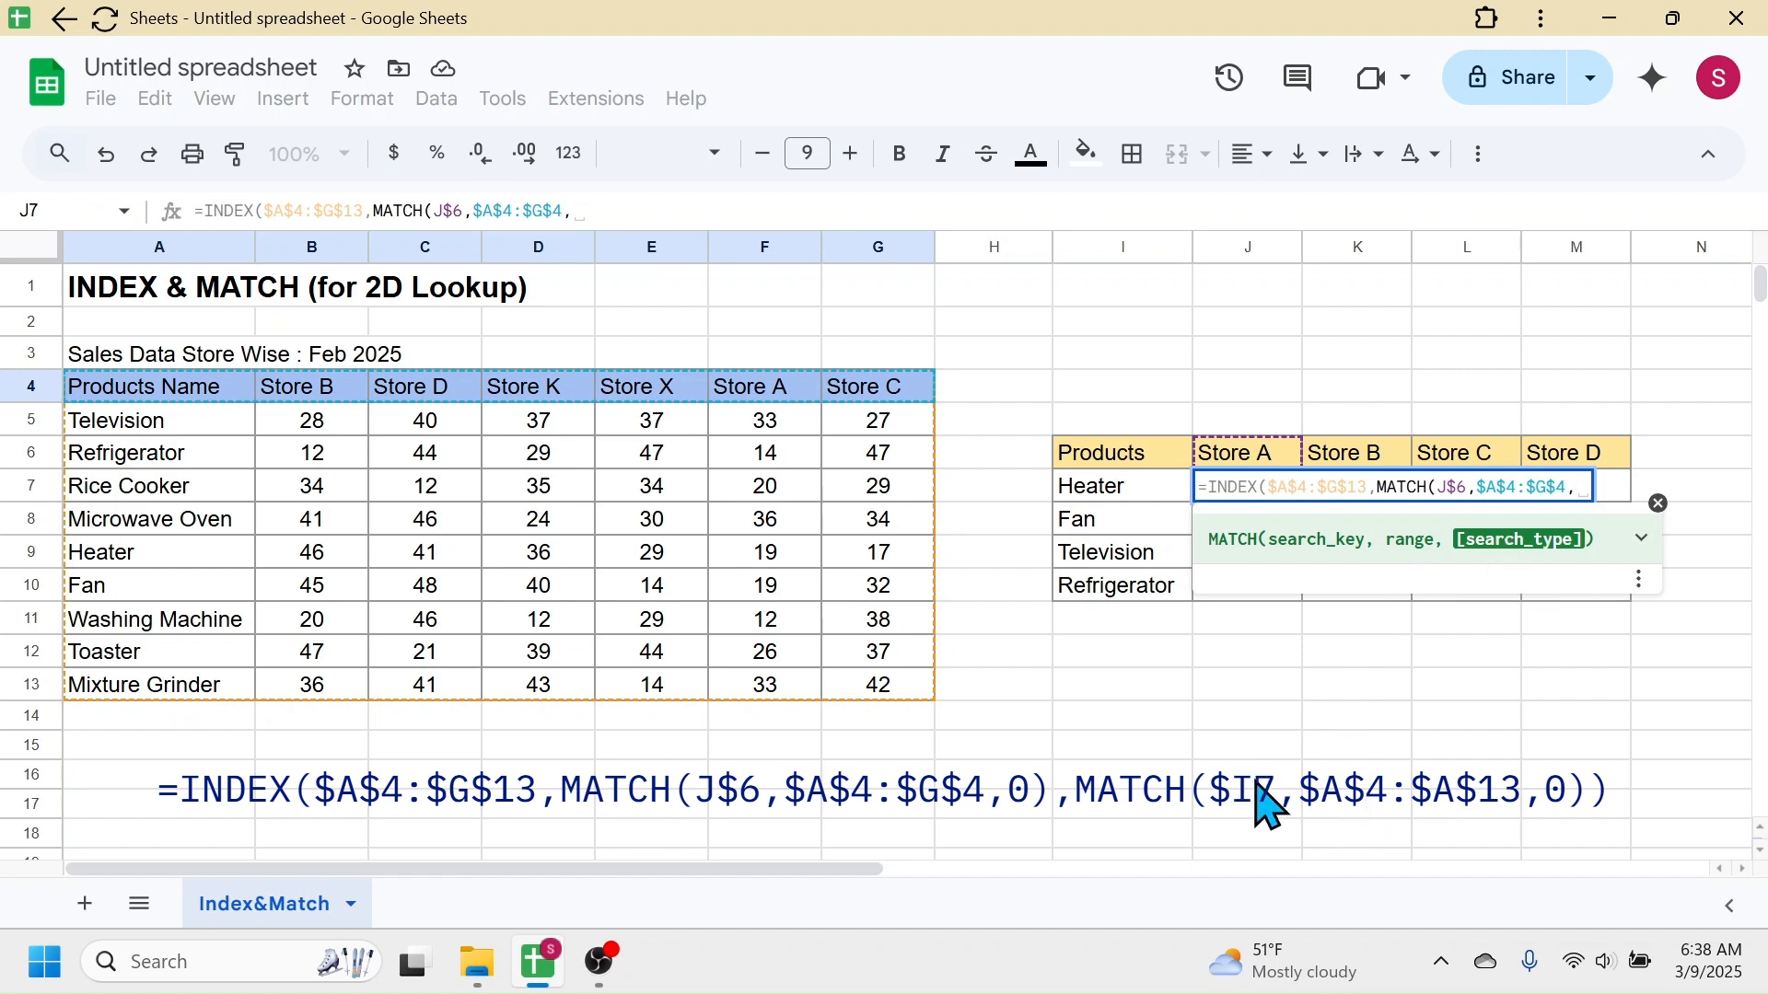
pyautogui.write('0')
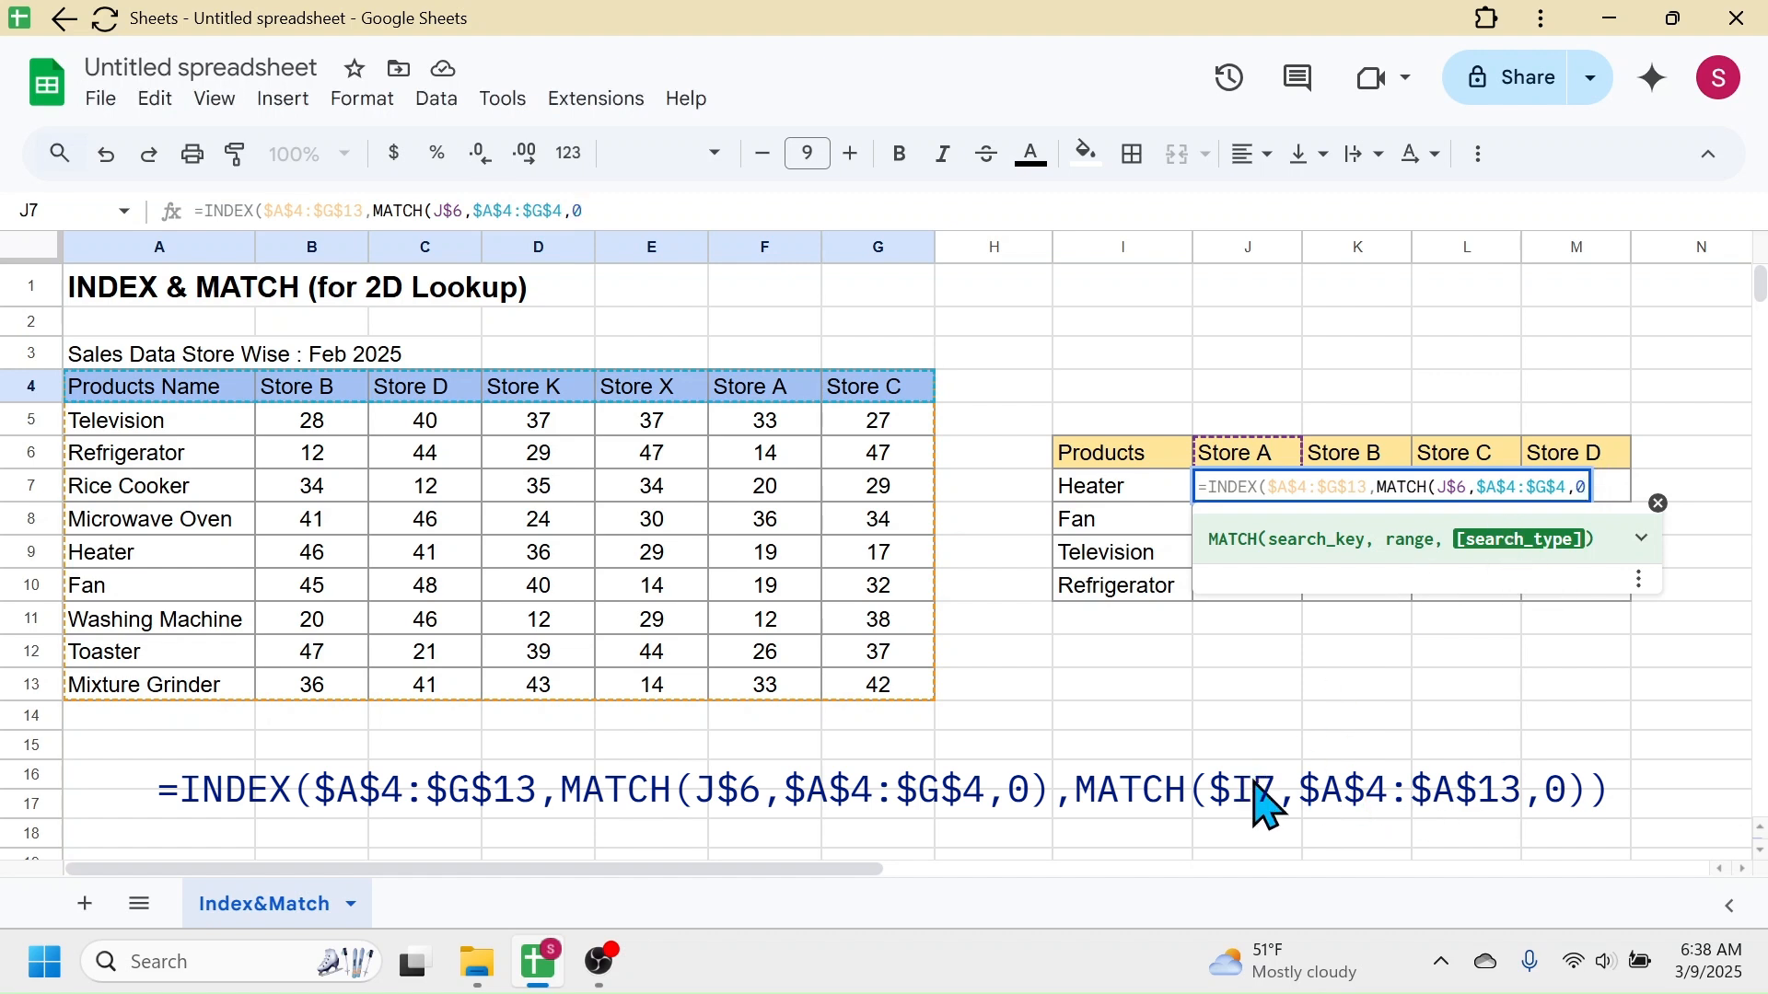
pyautogui.write(')')
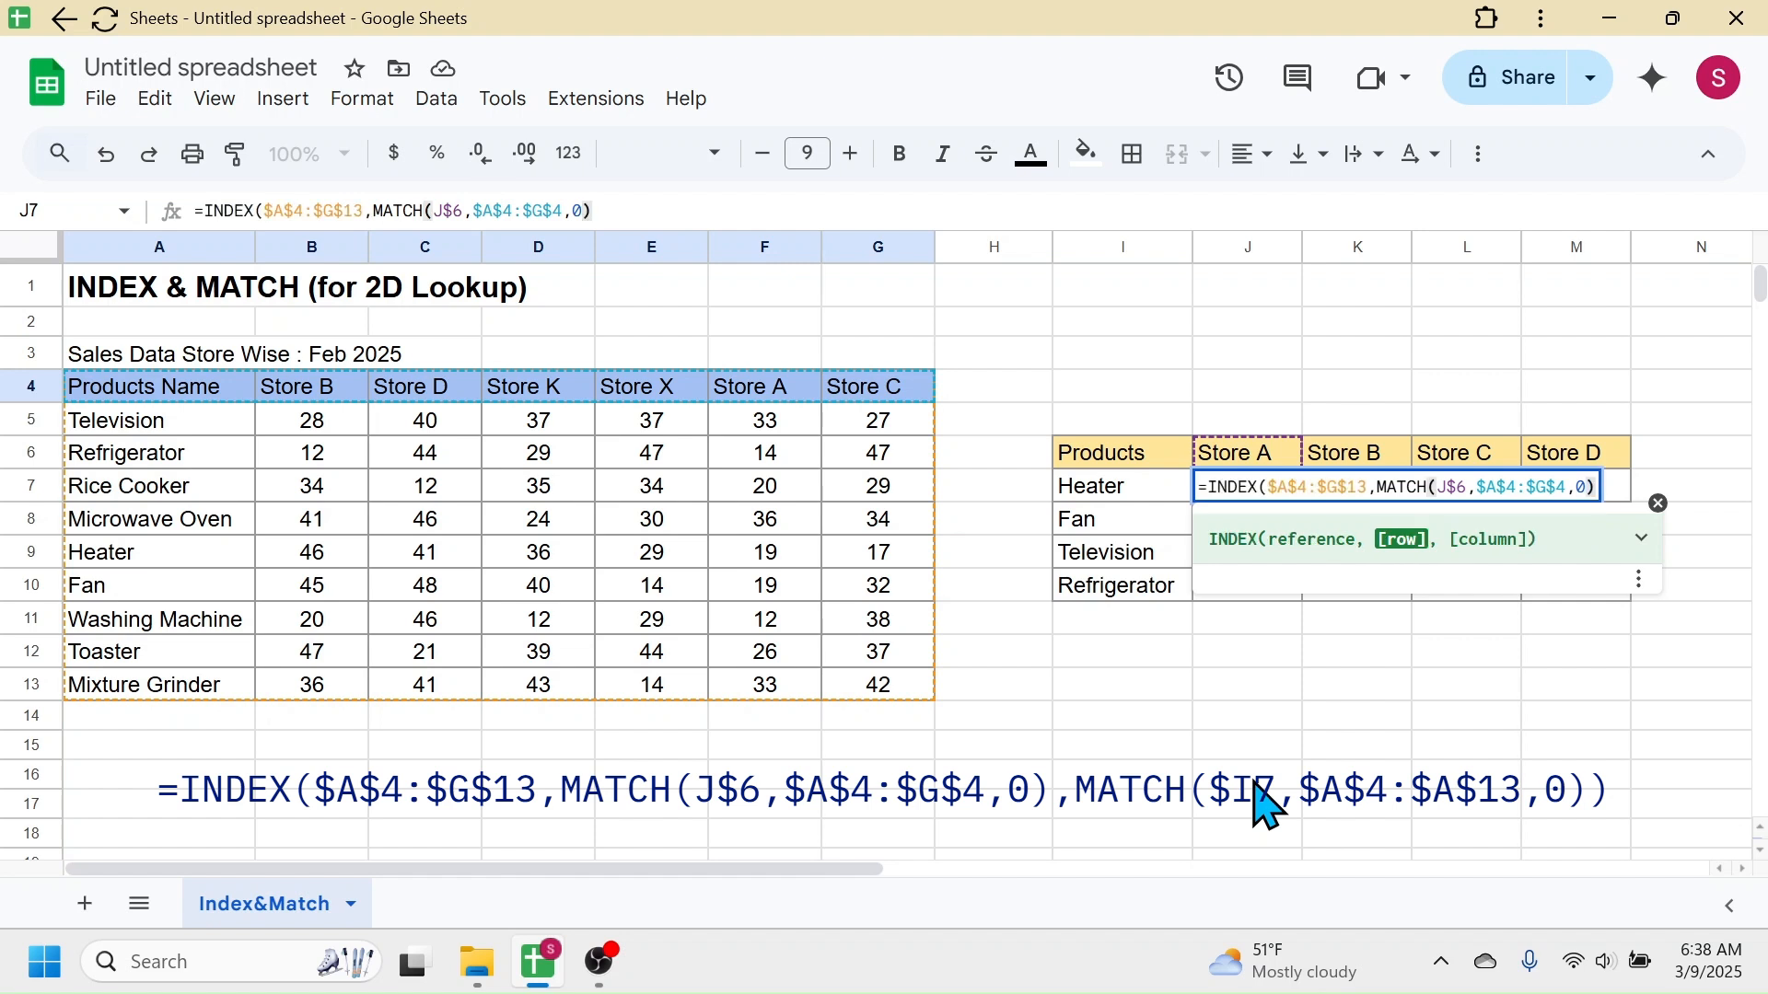
pyautogui.write(',')
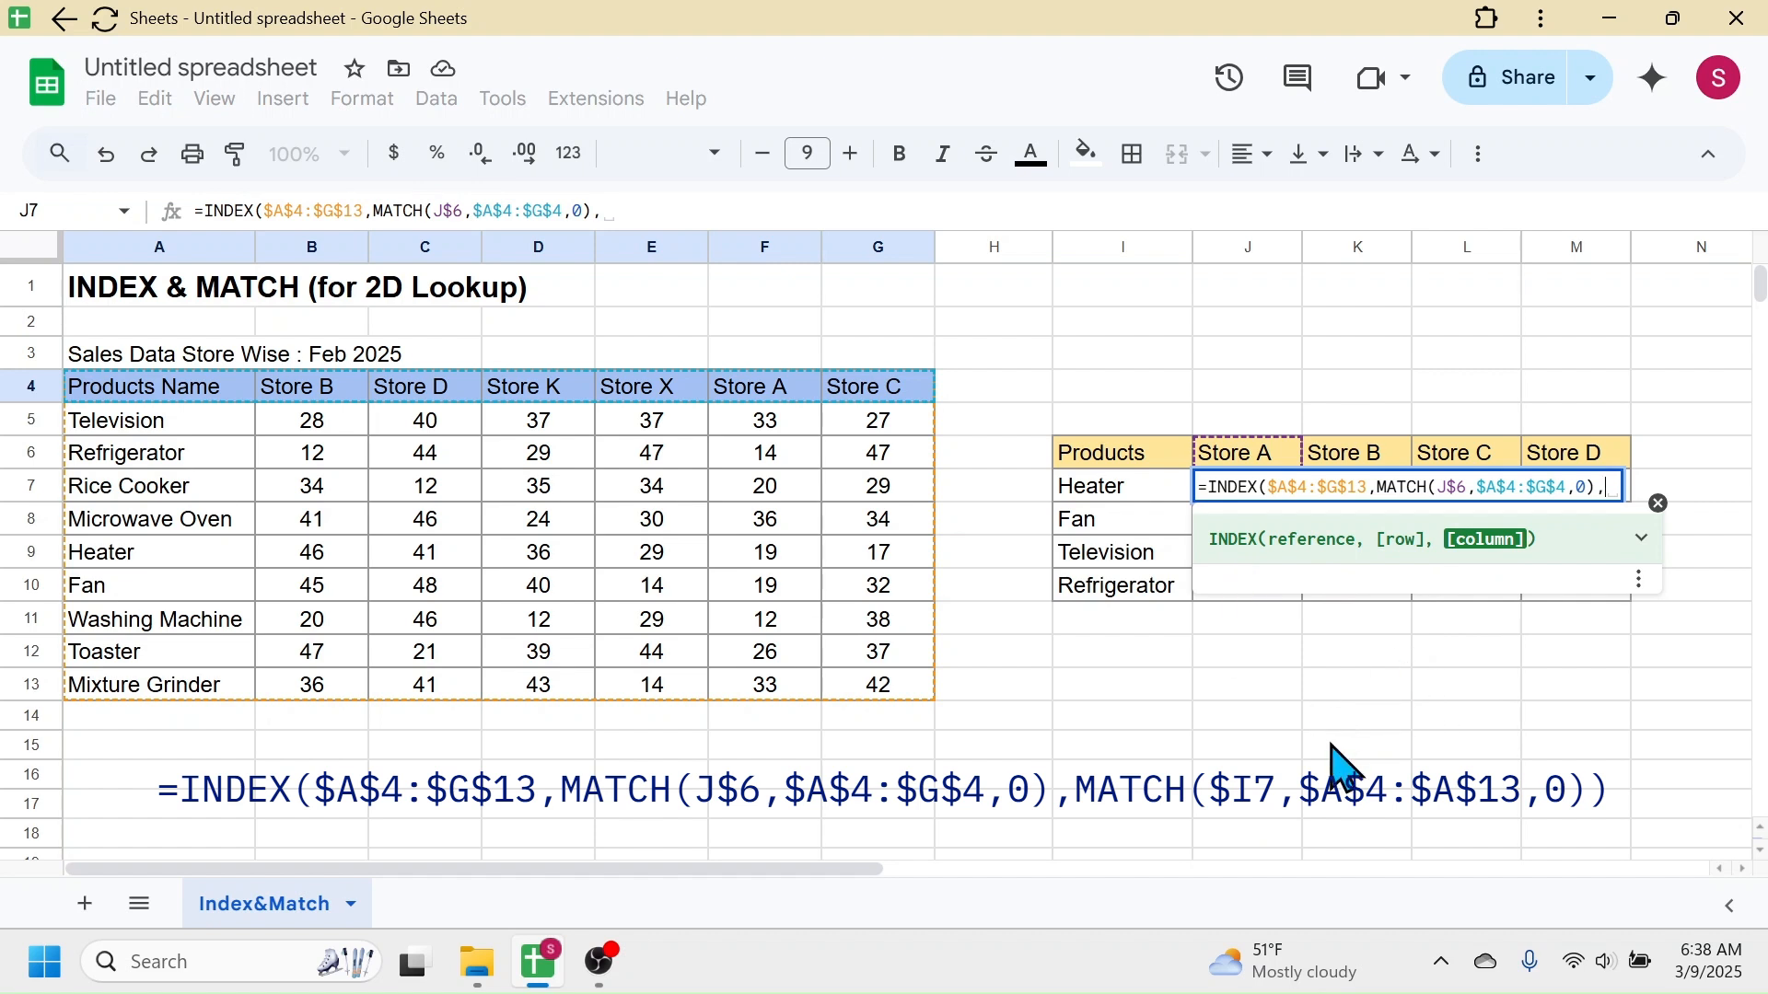
# Step: Start a second MATCH as the column argument of the INDEX formula in J7, with $I7 as its search key
pyautogui.write('MATCH')
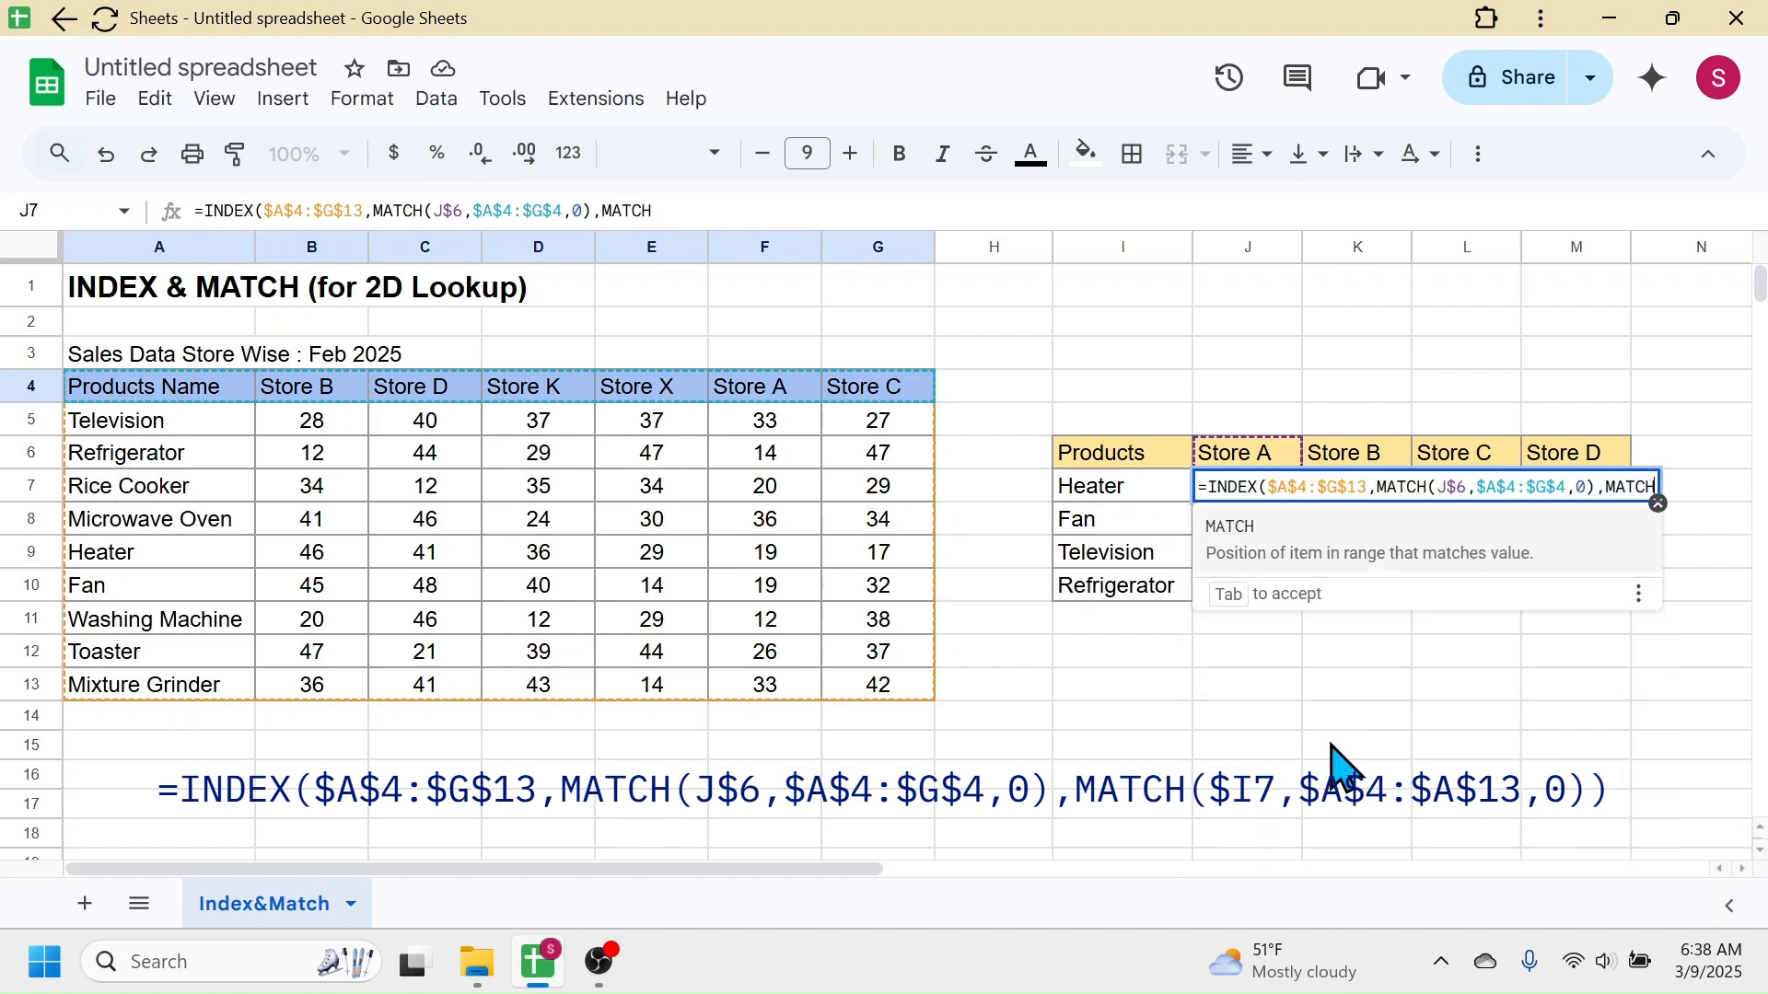
pyautogui.write('(')
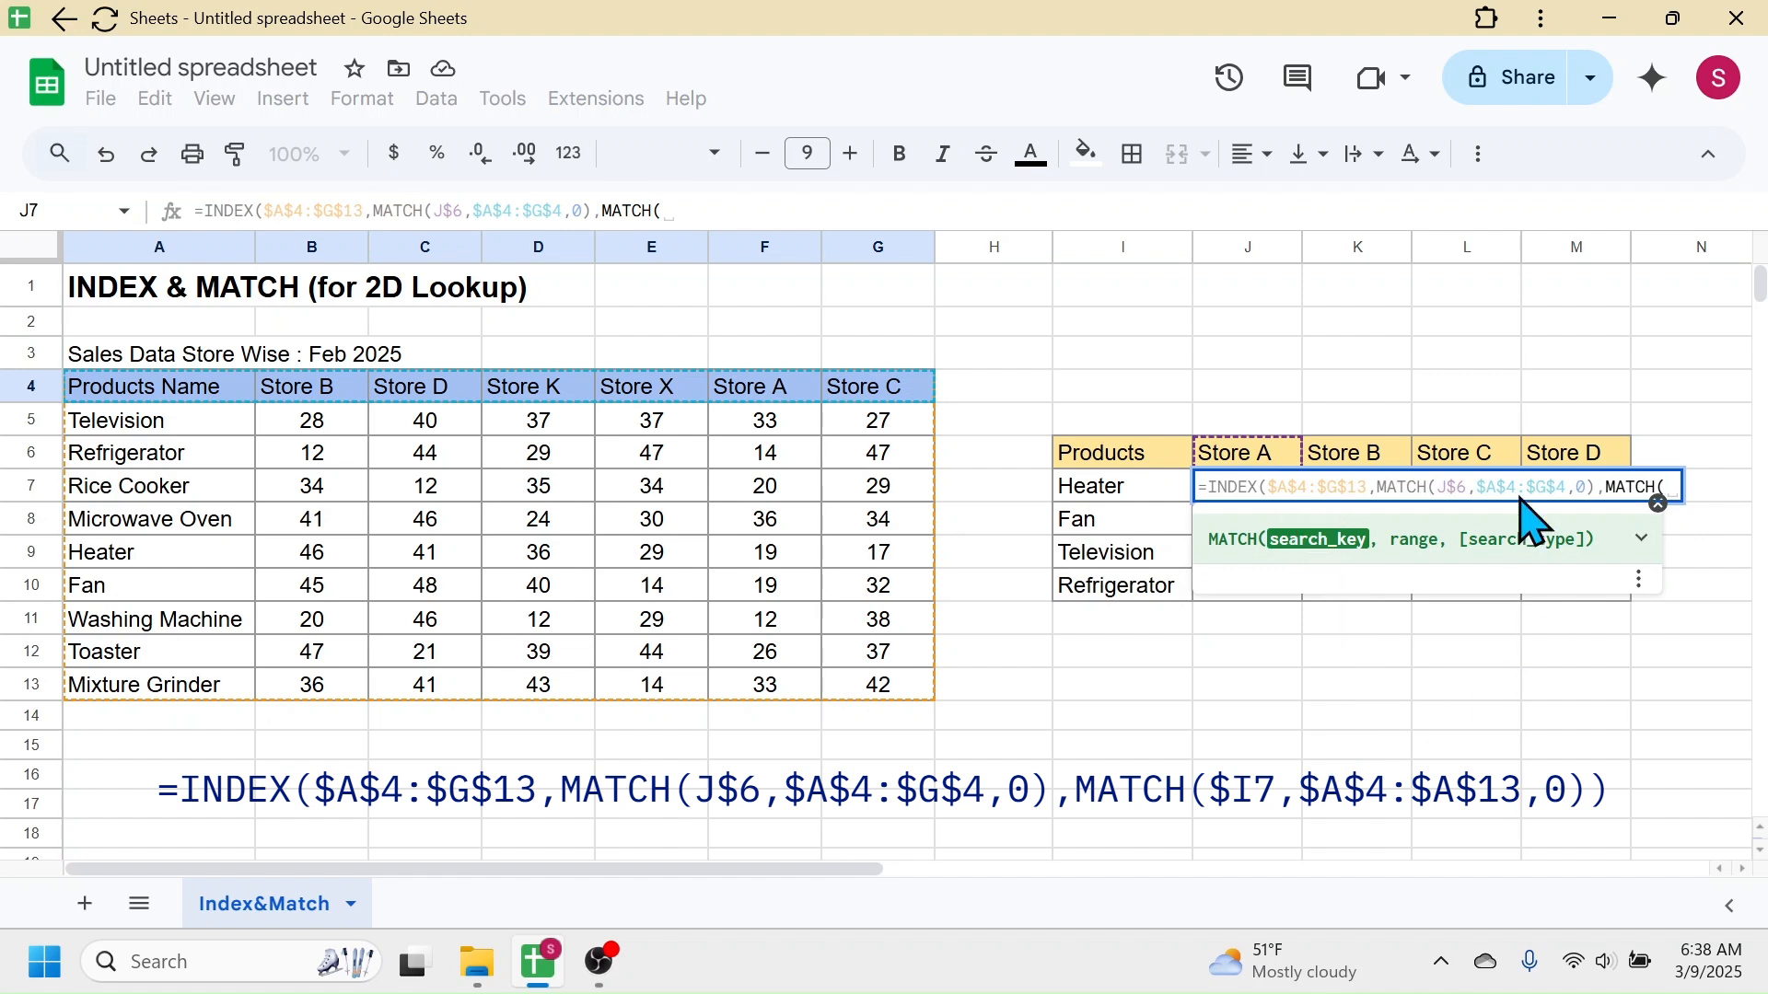
pyautogui.click(1100, 490)
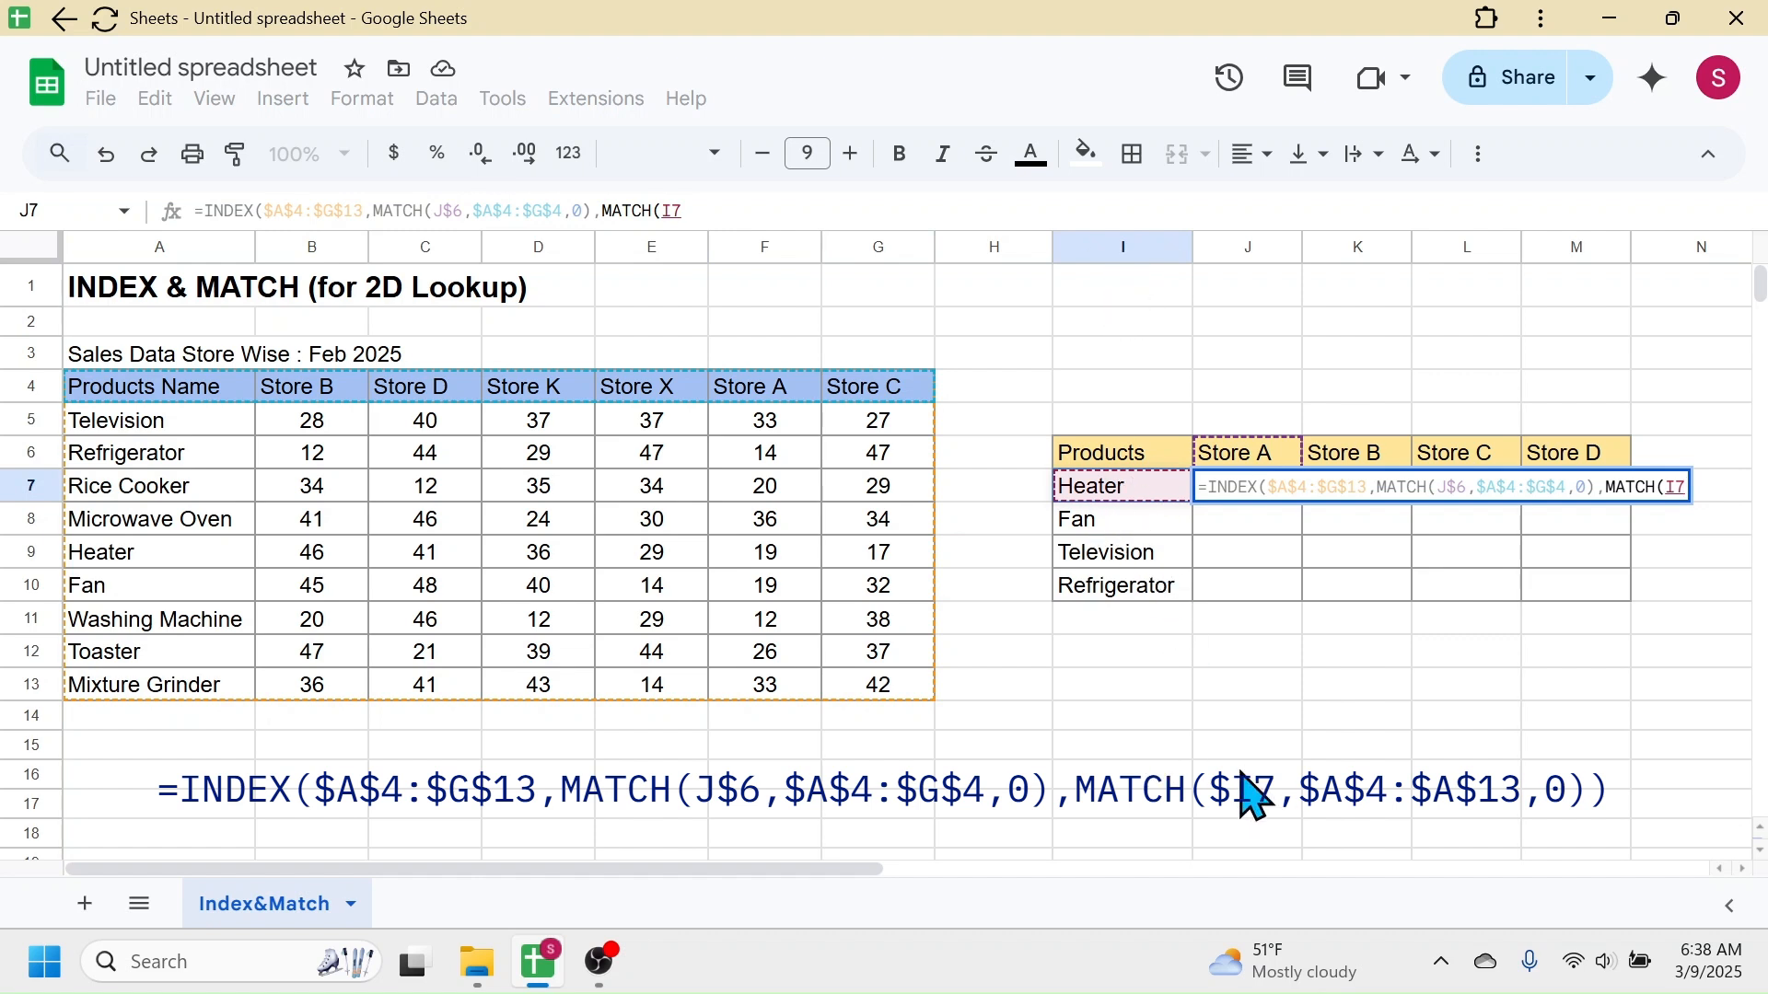
pyautogui.press('F4')
pyautogui.press('F4')
pyautogui.press('F4')
pyautogui.write(',')
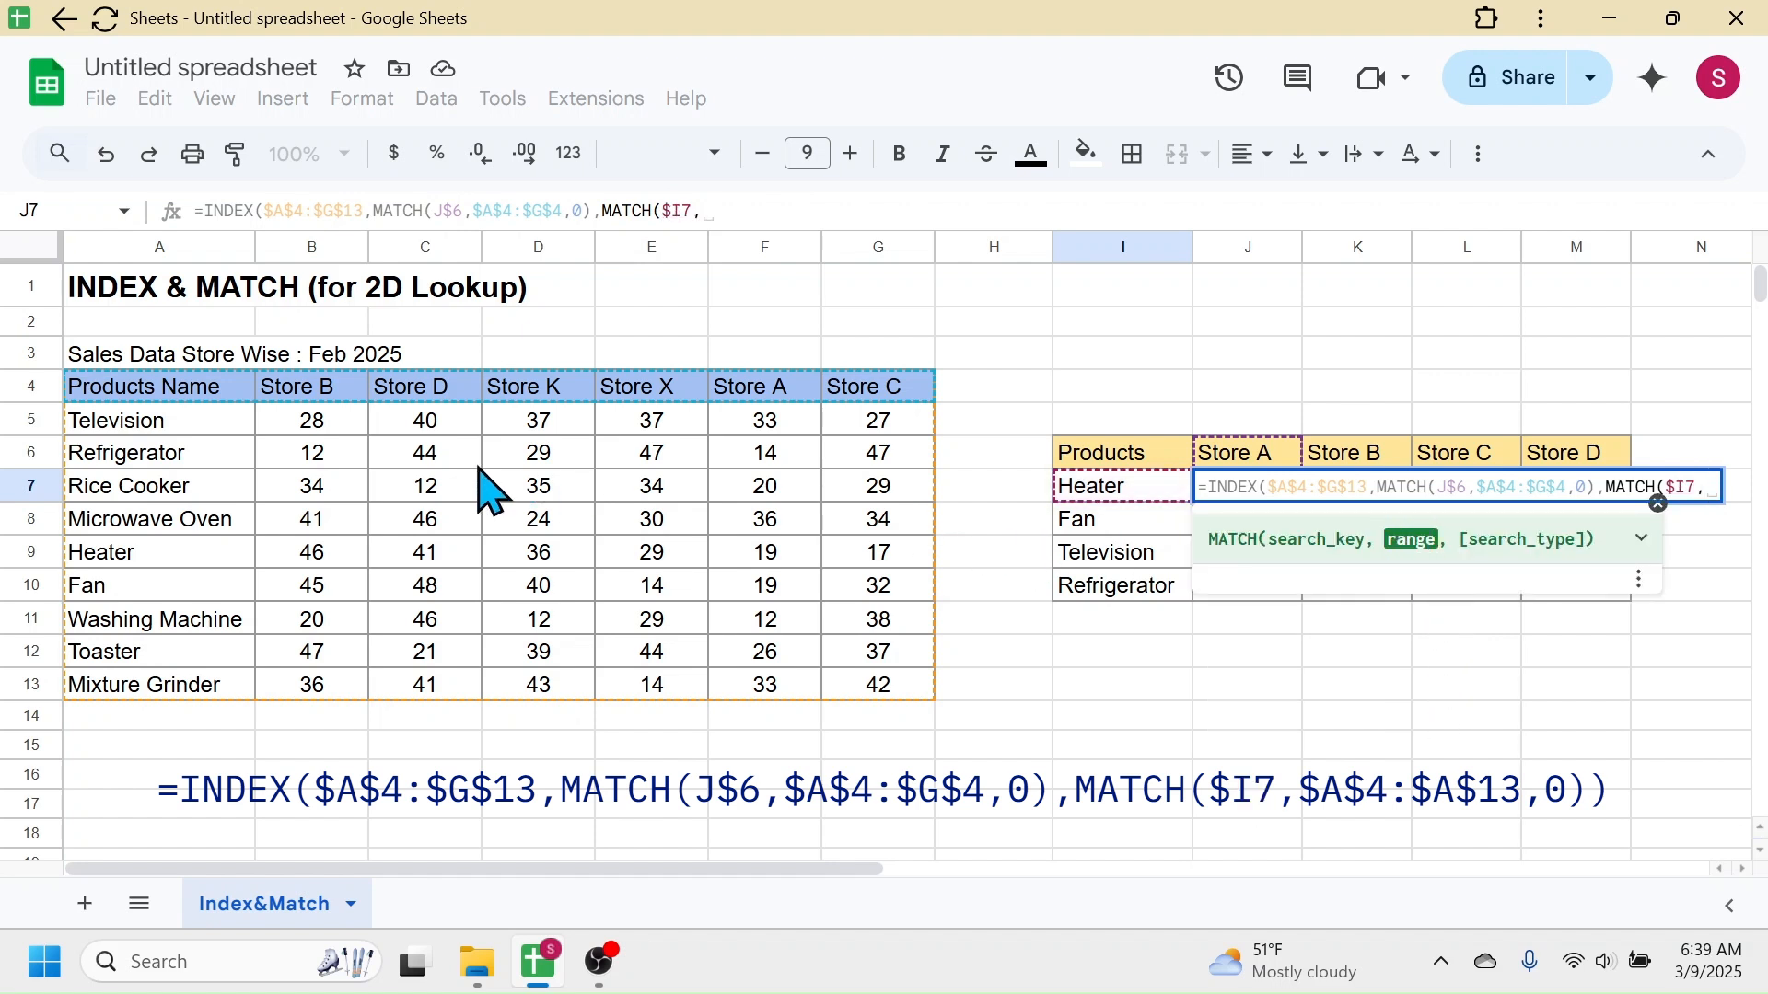
# Step: Give the second MATCH the range $A$4:$A$13 and search type 0, and complete the INDEX formula in J7
pyautogui.moveTo(162, 394); pyautogui.dragTo(150, 694)
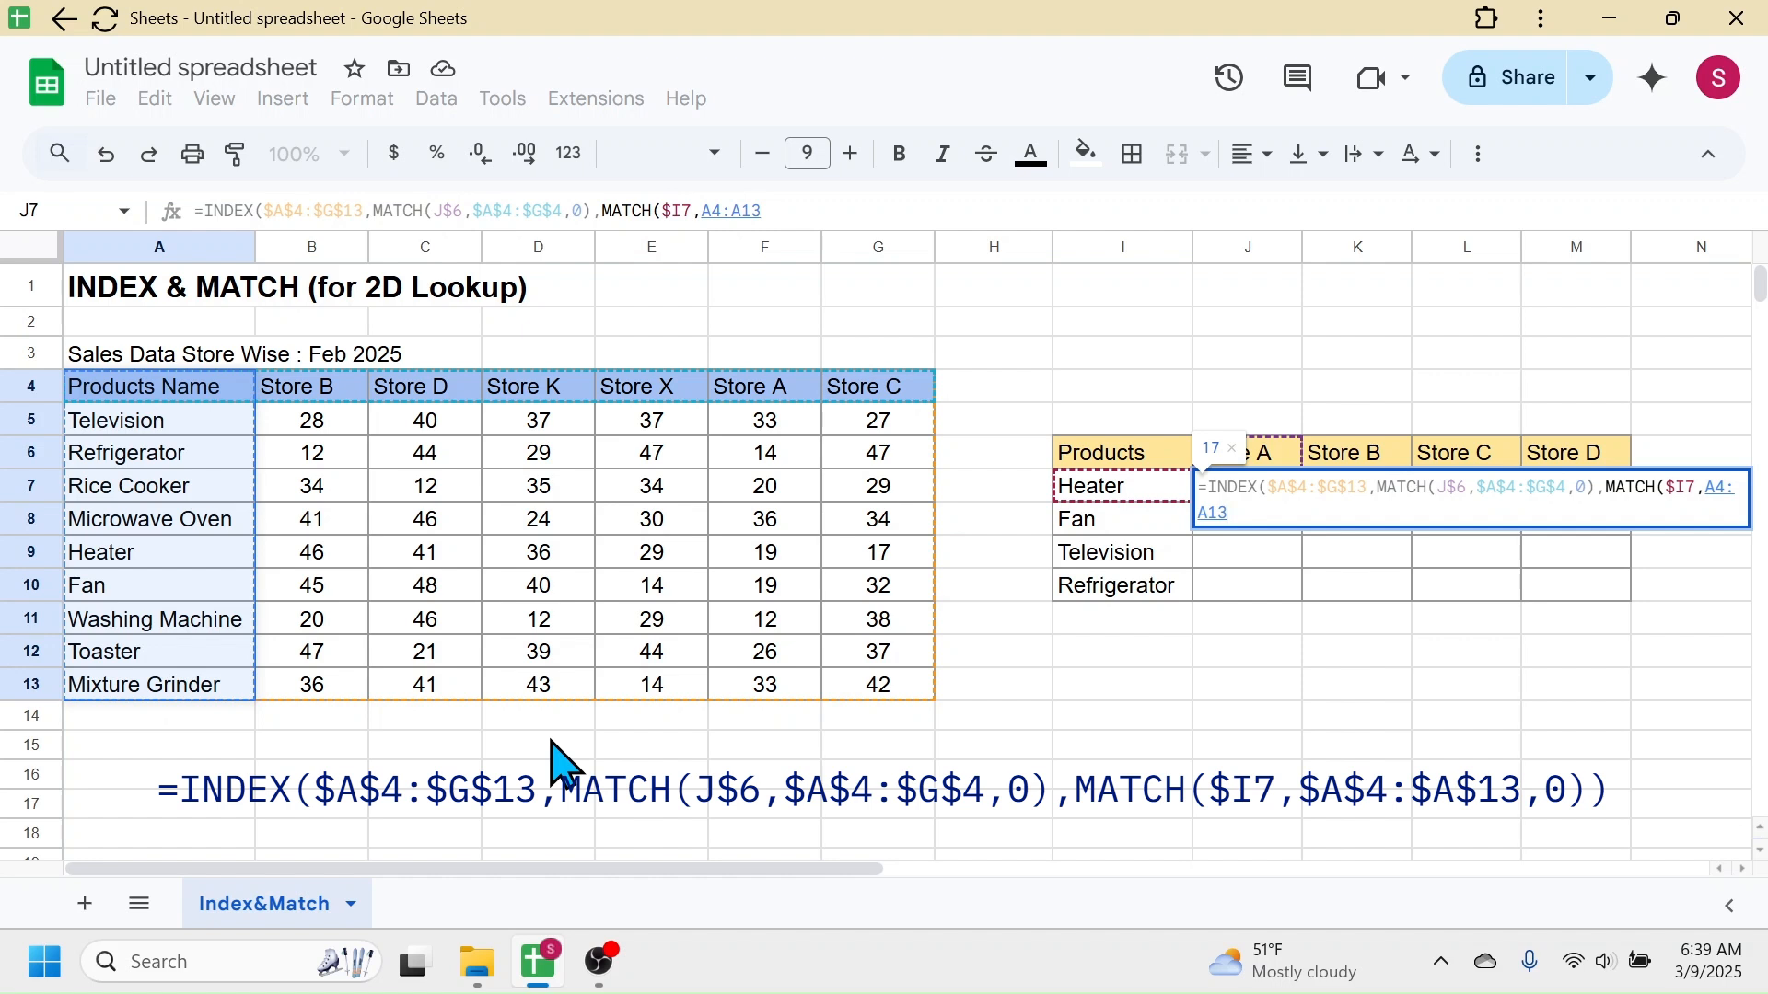
pyautogui.press('F4')
pyautogui.write(',')
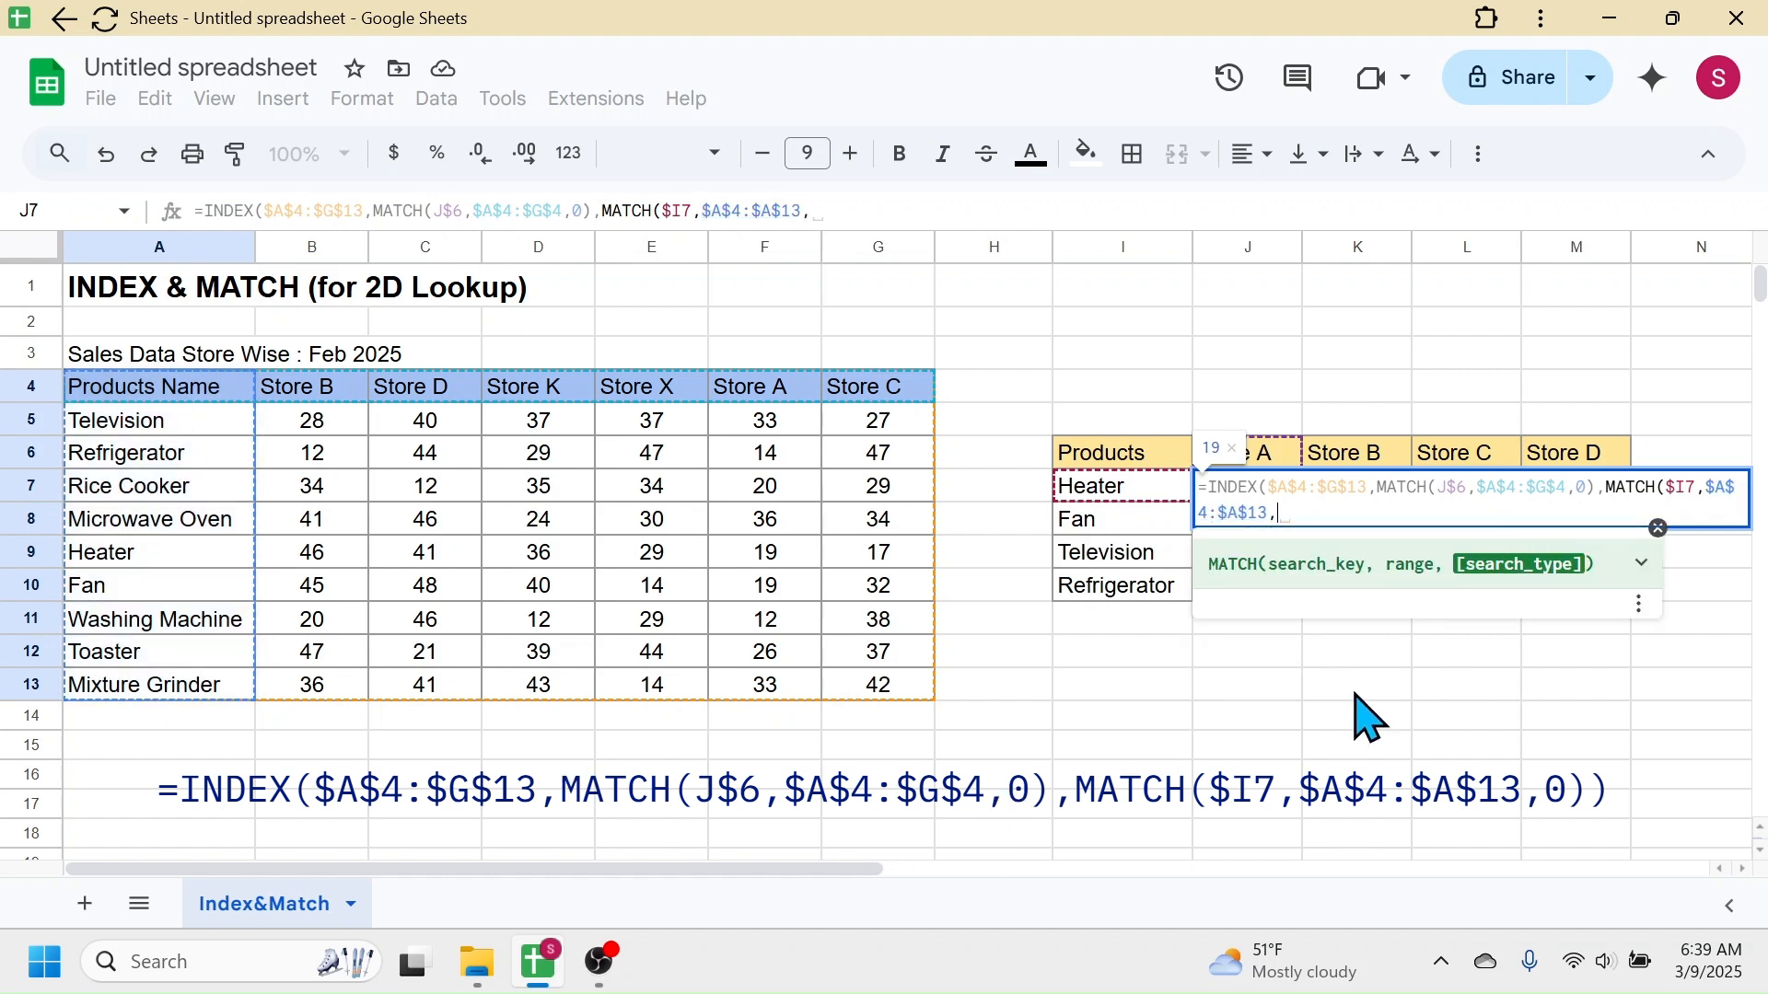
pyautogui.write('0')
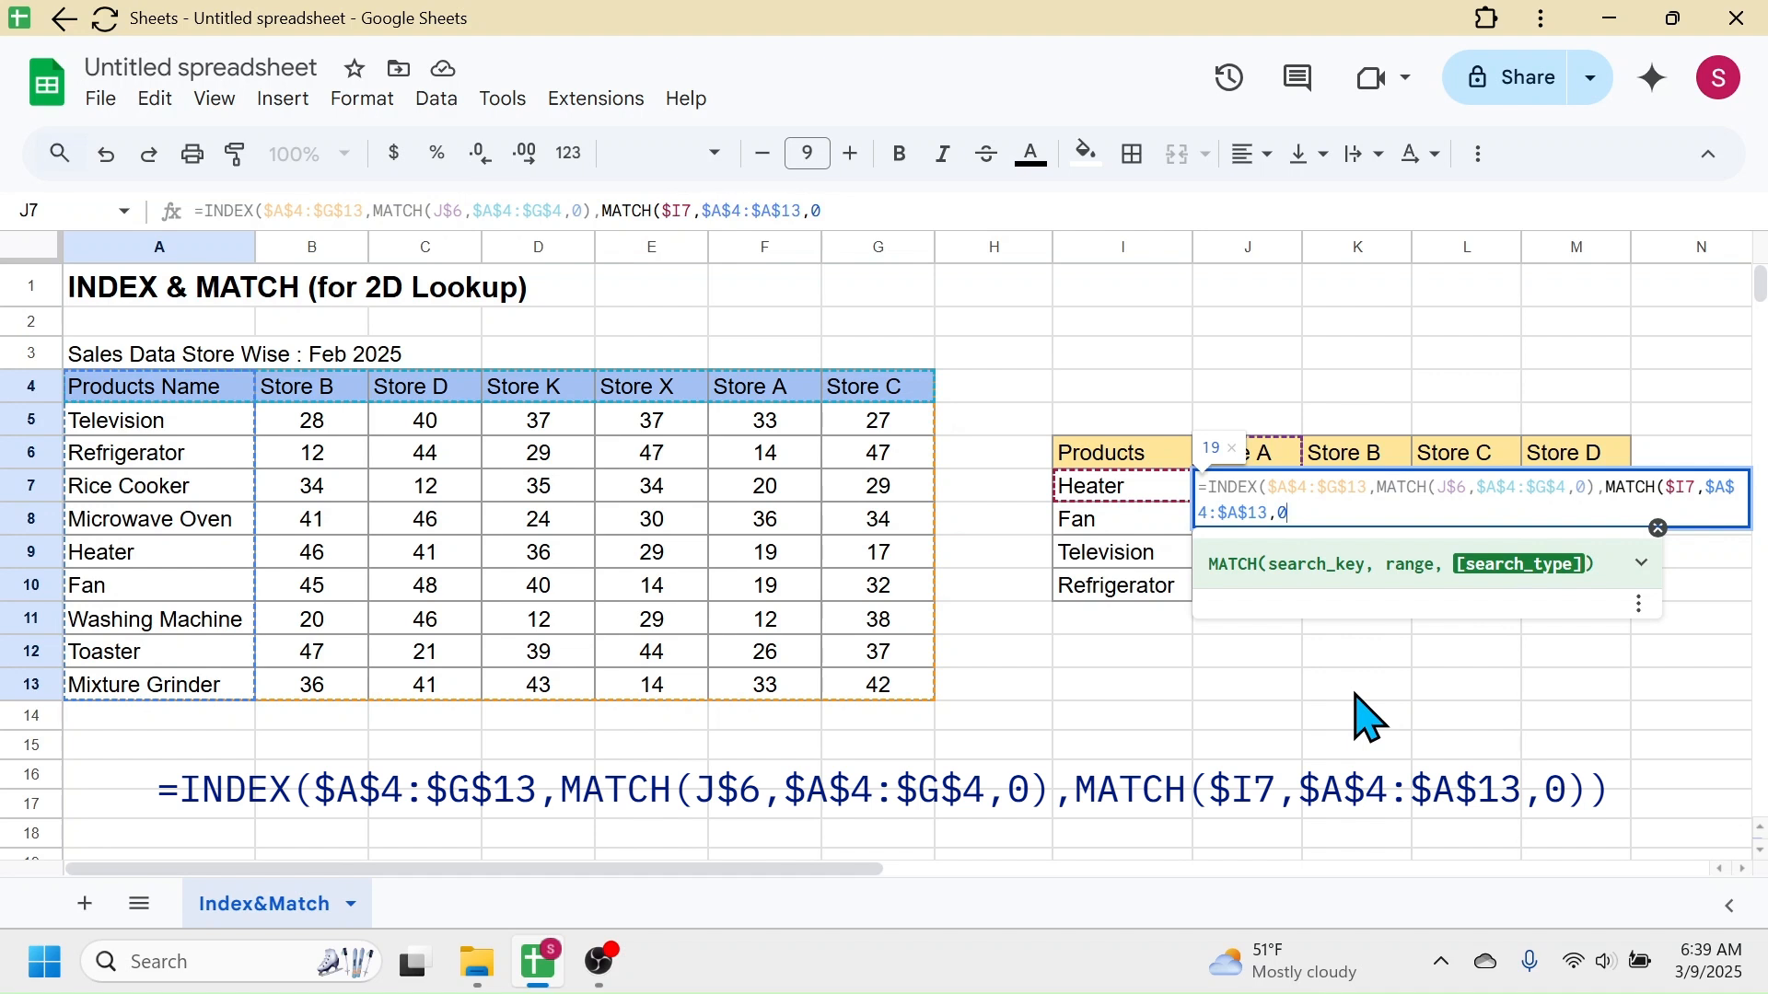
pyautogui.write(')')
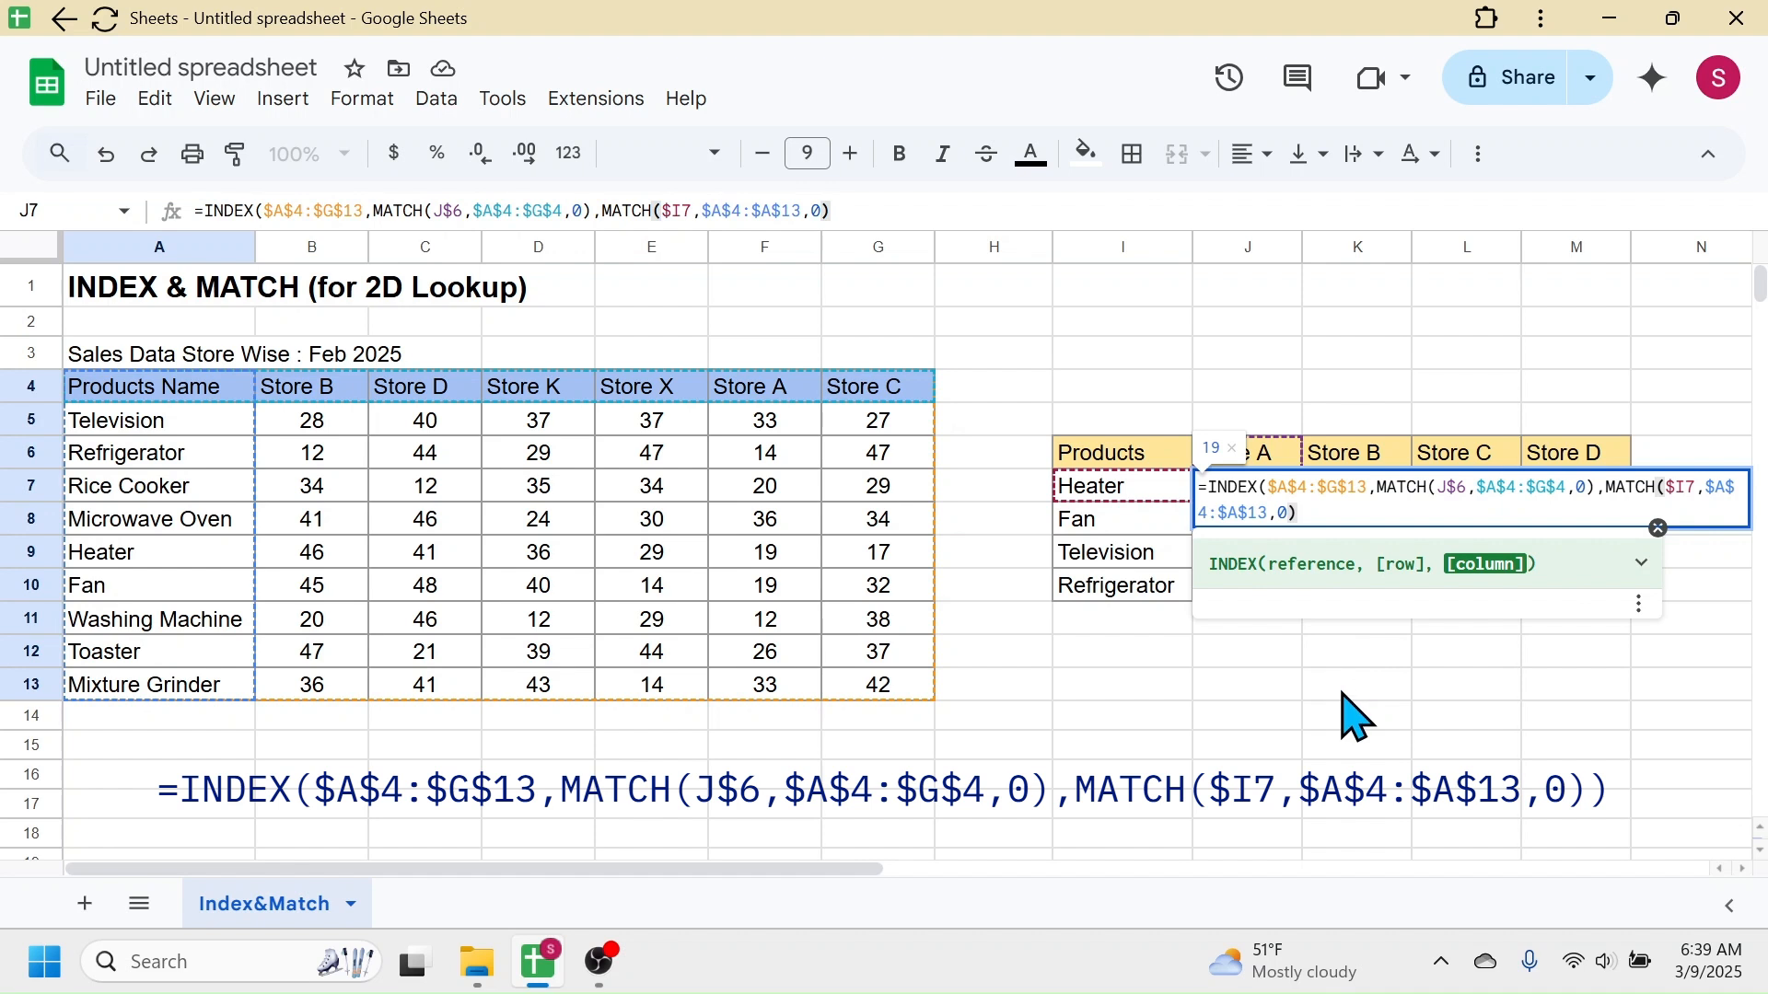
pyautogui.write(')')
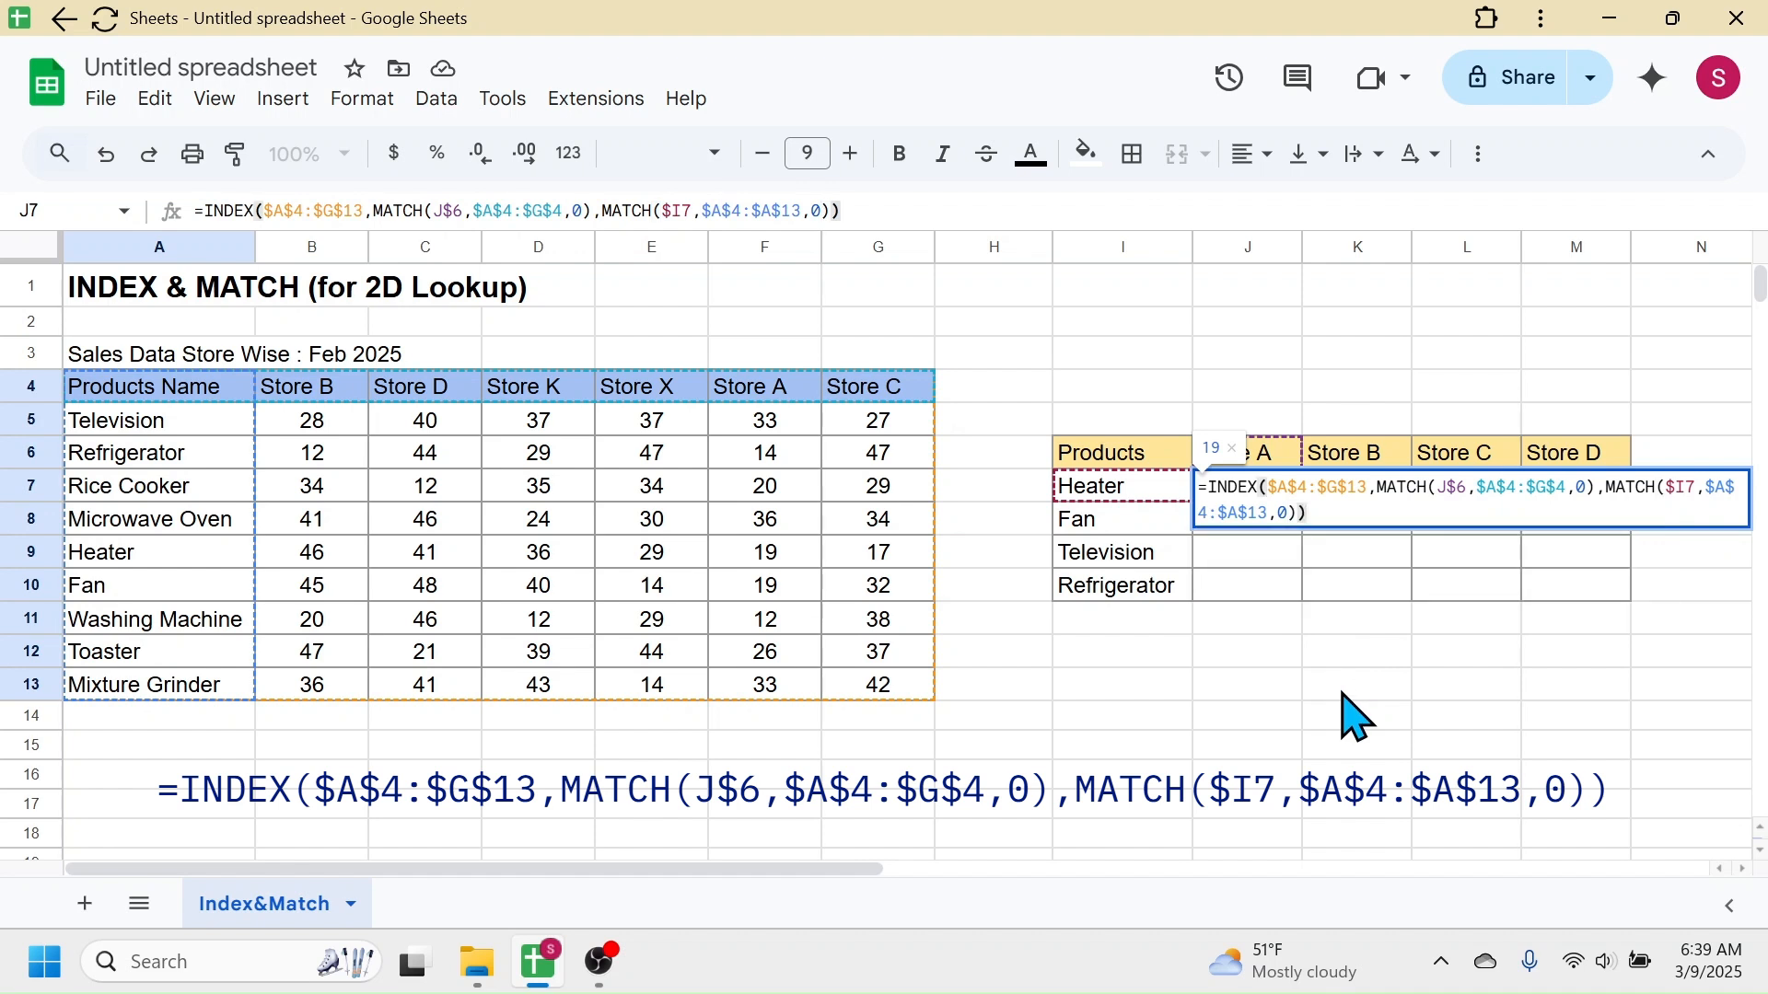
pyautogui.press('Return')
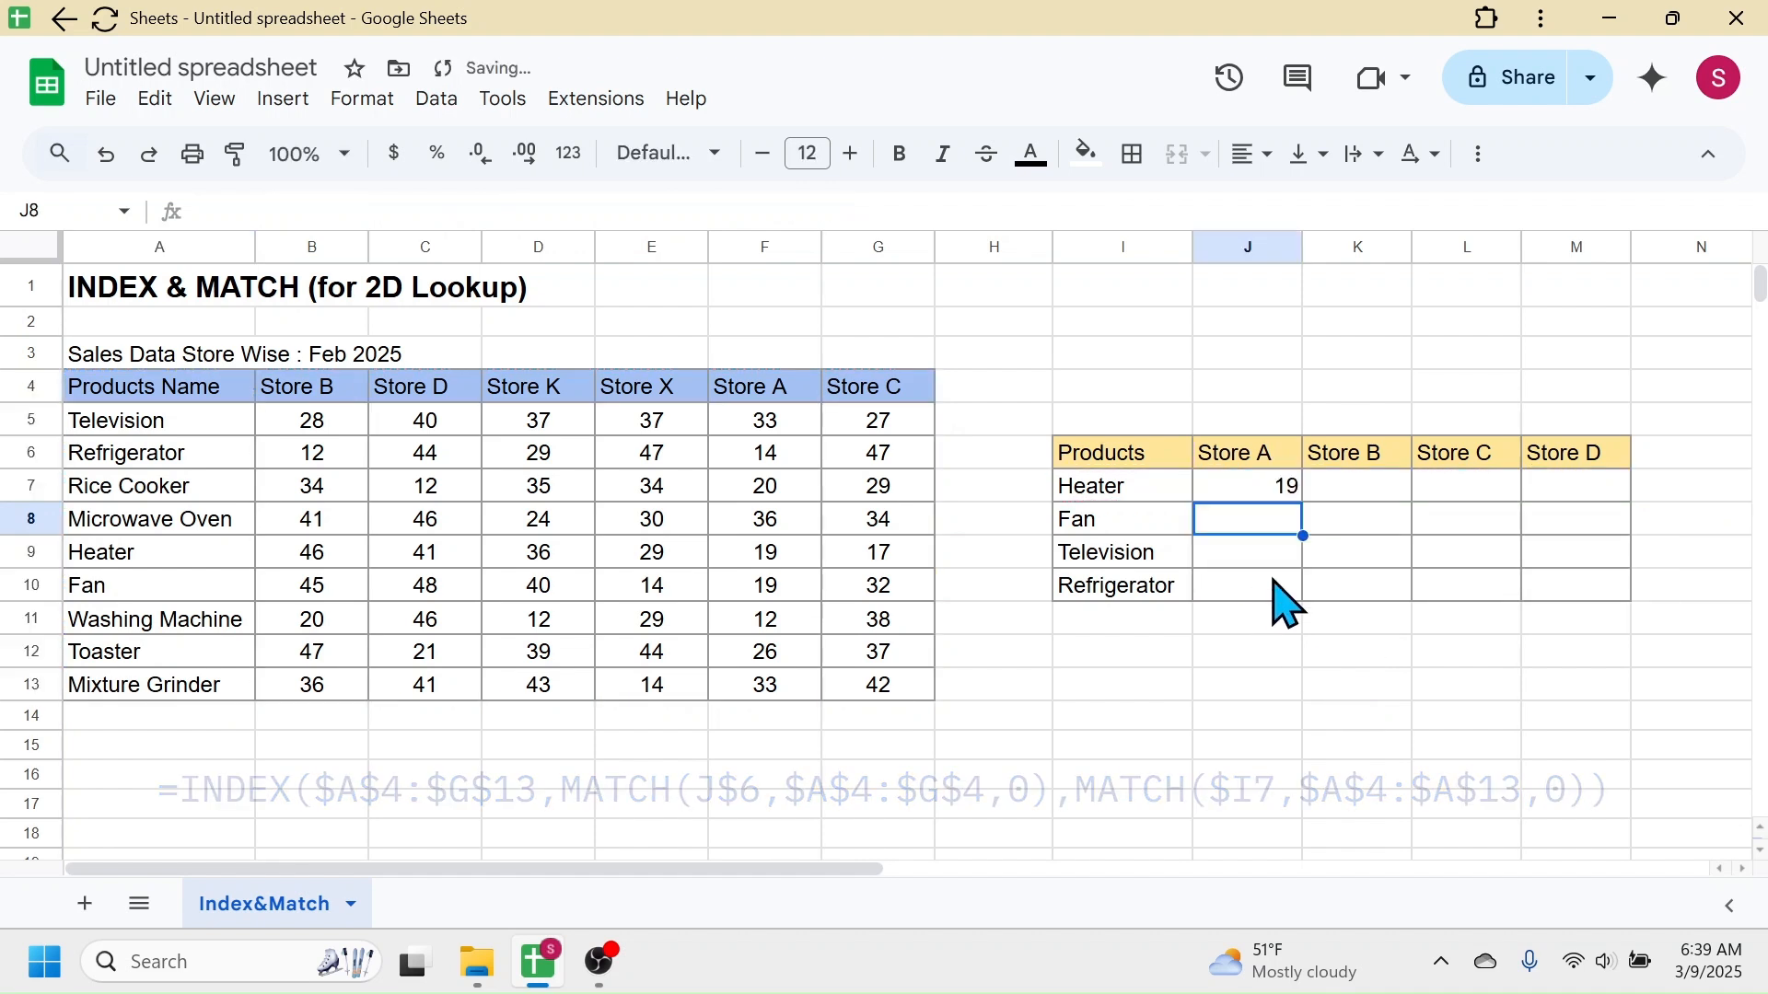
# Step: Check J7 against Heater's Store A value in F9, and fill the J7 formula across the lookup table J7:M10
pyautogui.click(1261, 490)
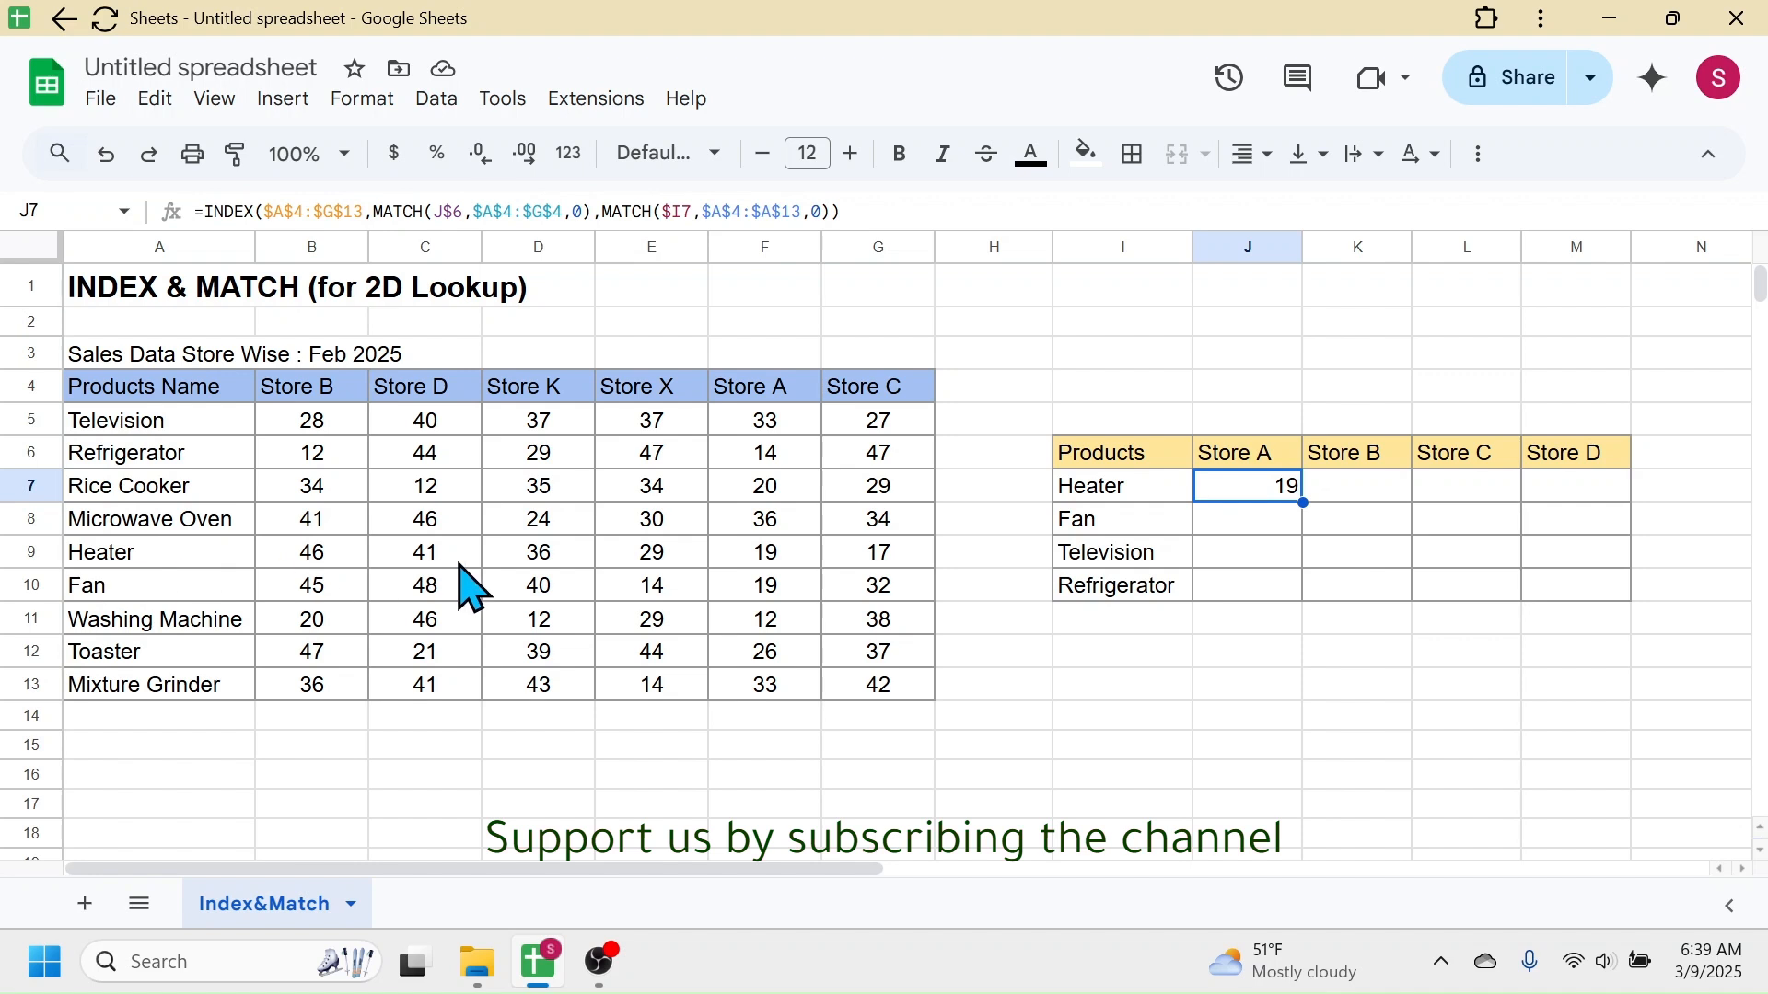
pyautogui.click(786, 555)
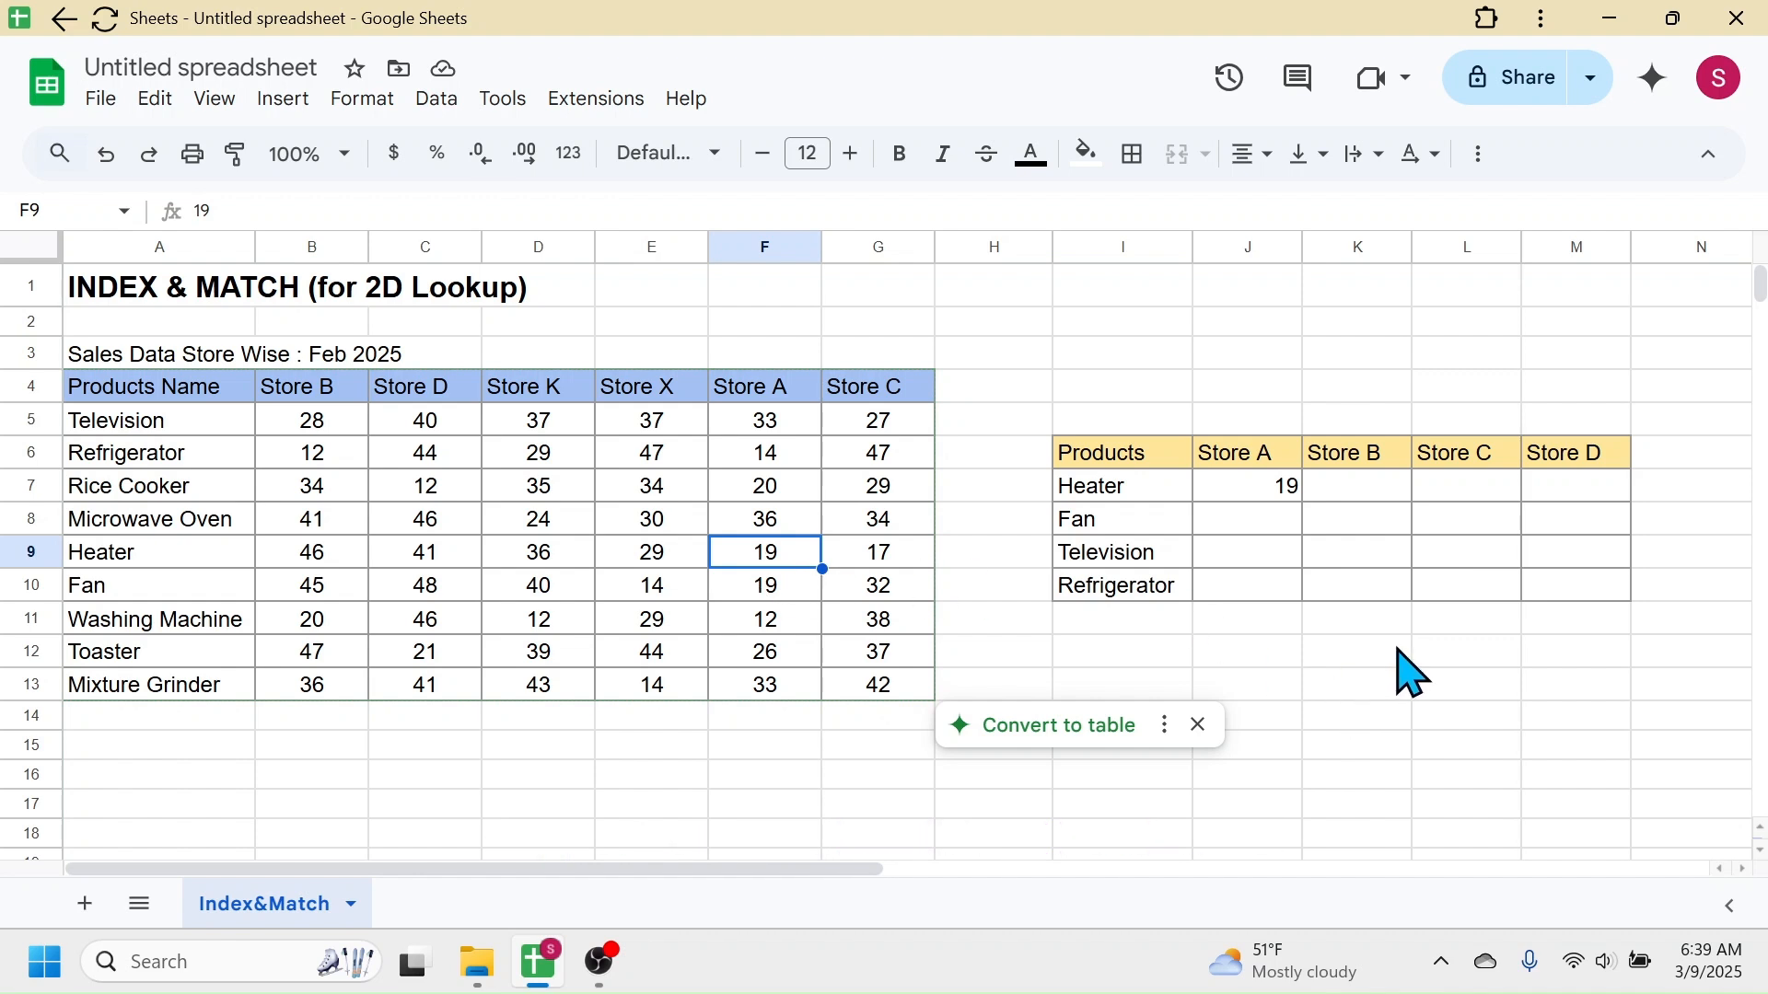
pyautogui.click(1273, 489)
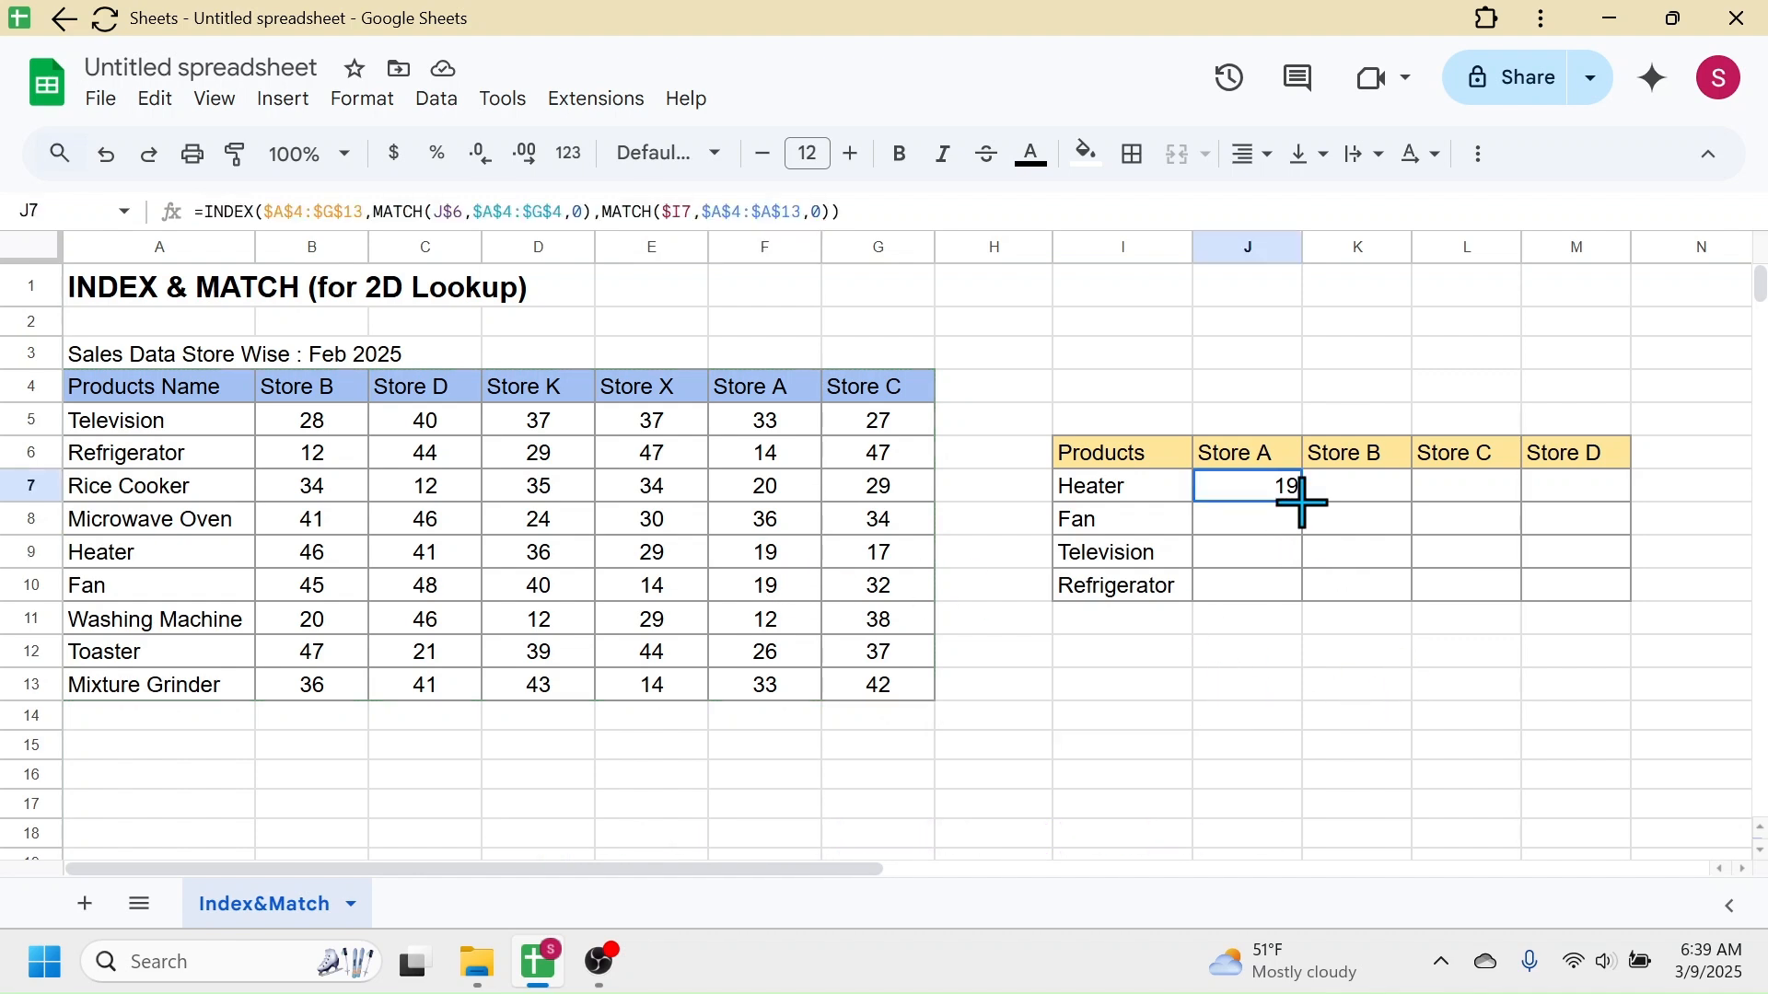
pyautogui.moveTo(1616, 501); pyautogui.dragTo(1618, 584)
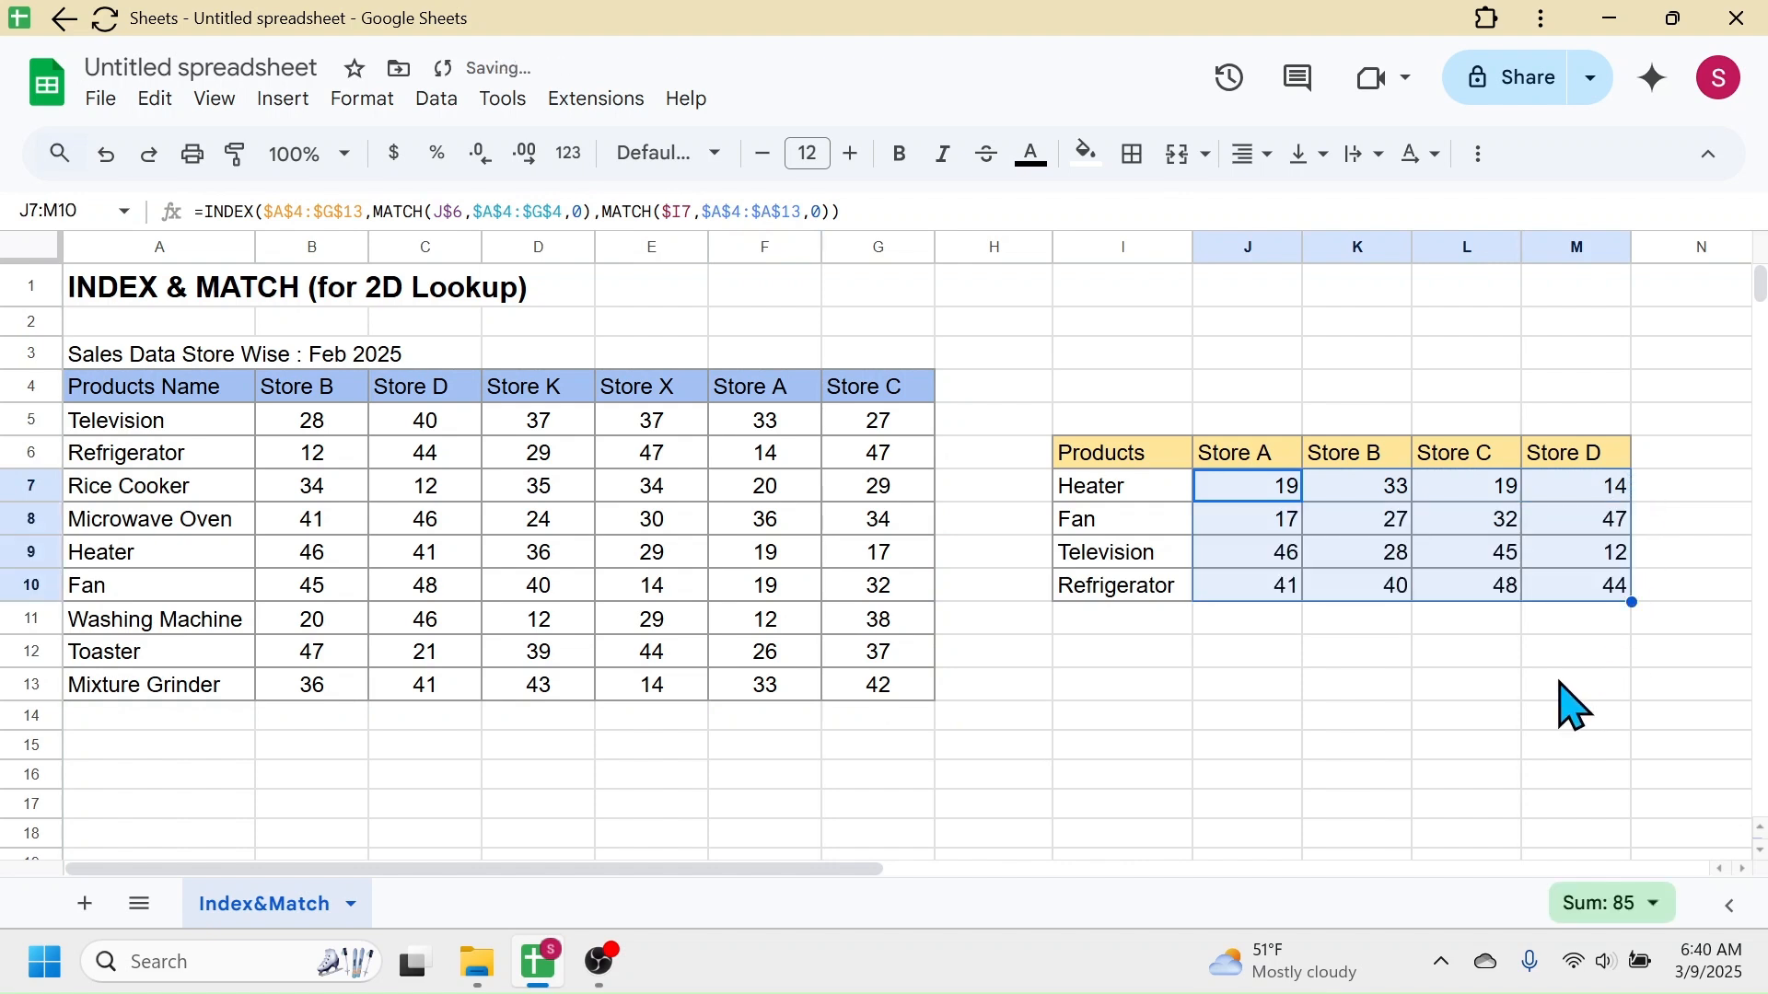
# Step: Check the Television and Store B result in K9 against the sales table
pyautogui.click(1450, 686)
pyautogui.click(1395, 547)
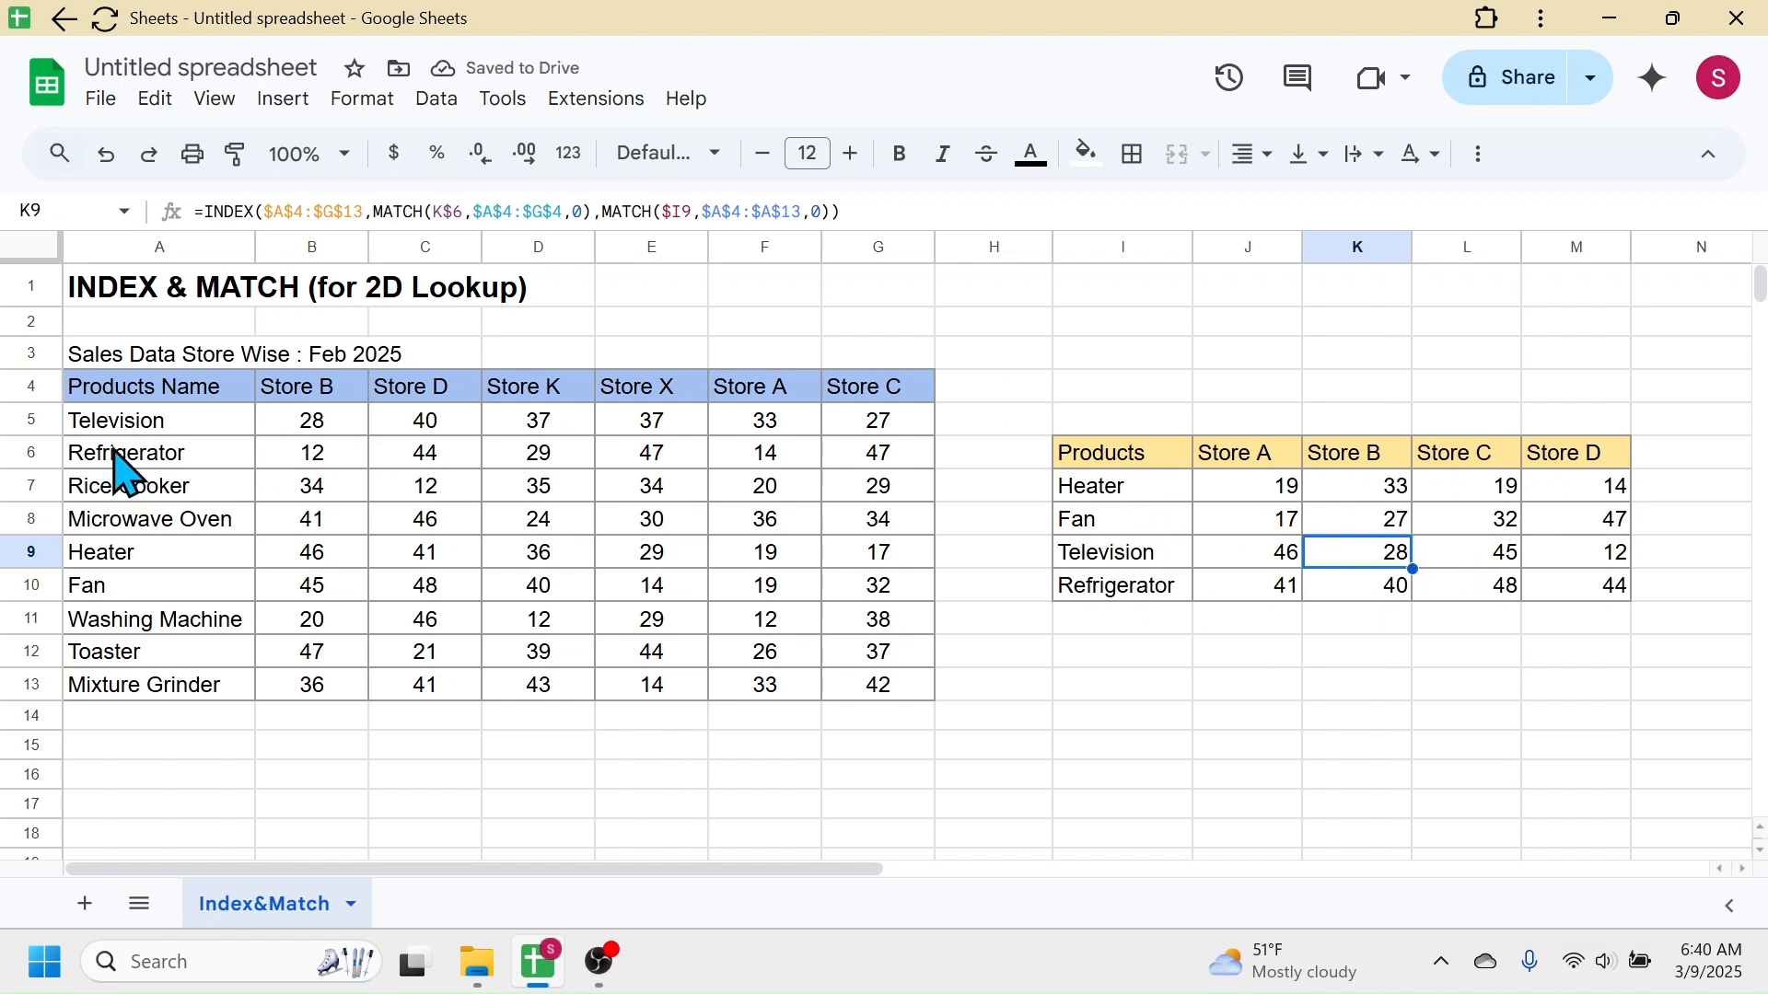
pyautogui.click(1354, 689)
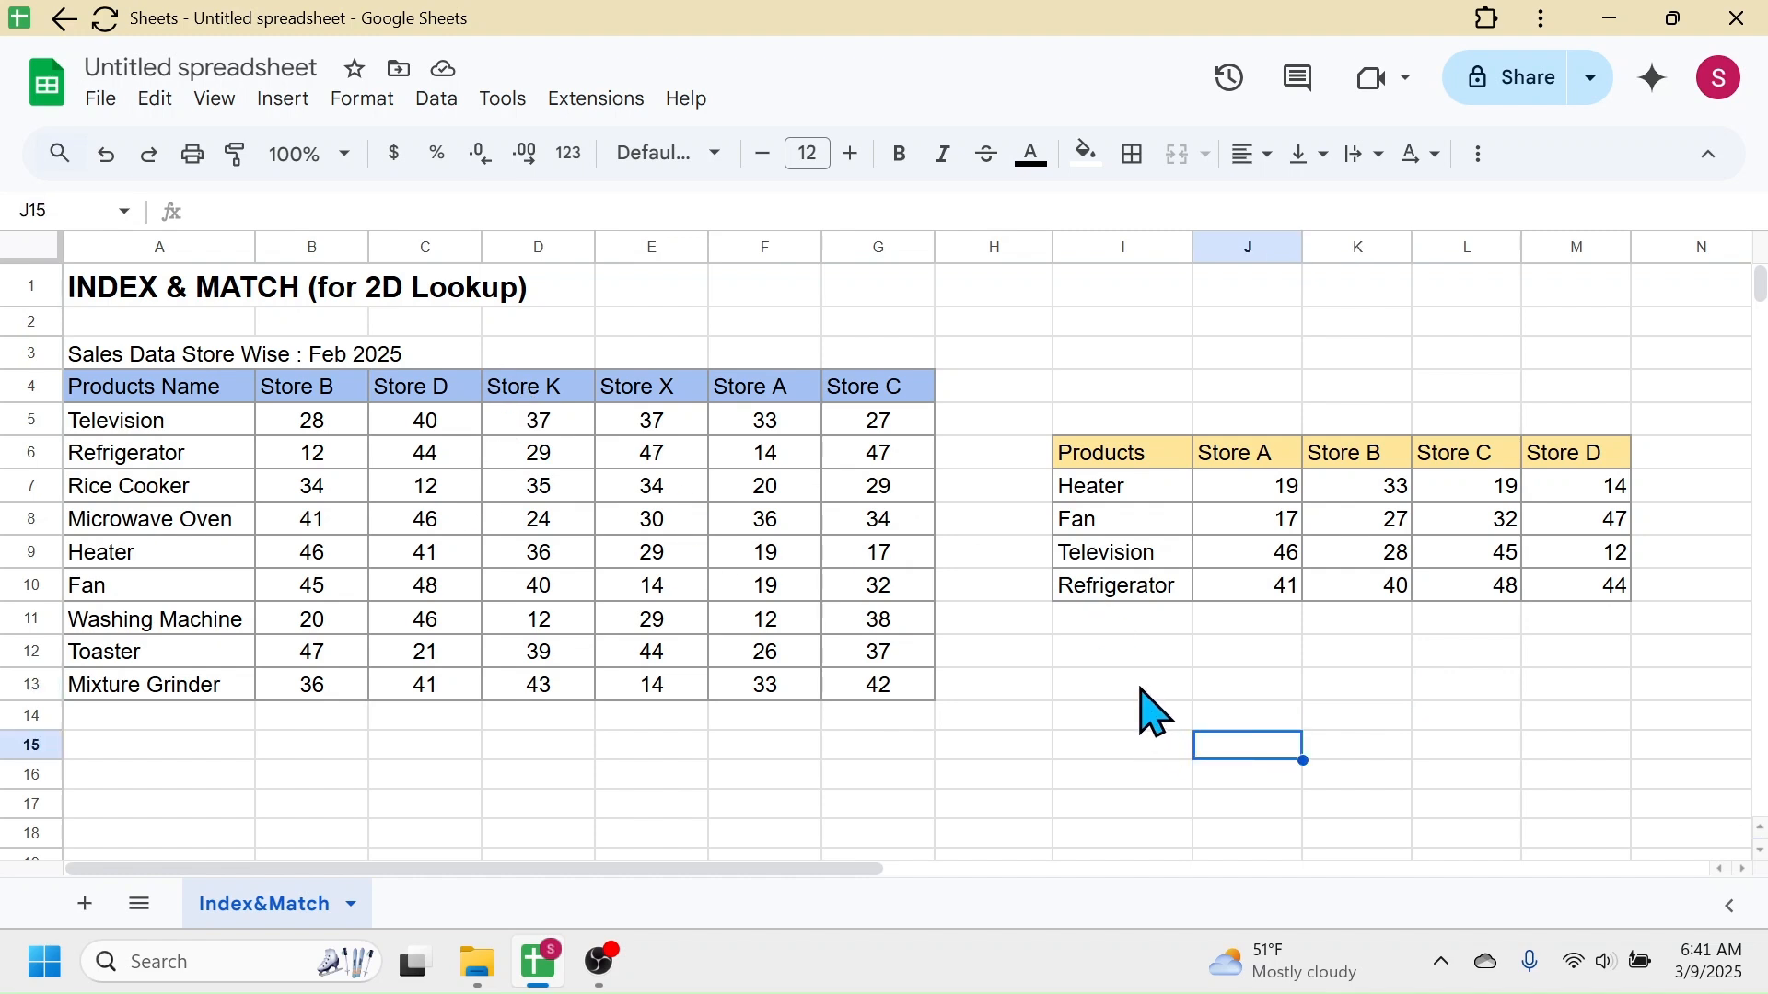
# Step: Enter the example formula =INDEX(A4:G13,3,4) in I13
pyautogui.click(1143, 690)
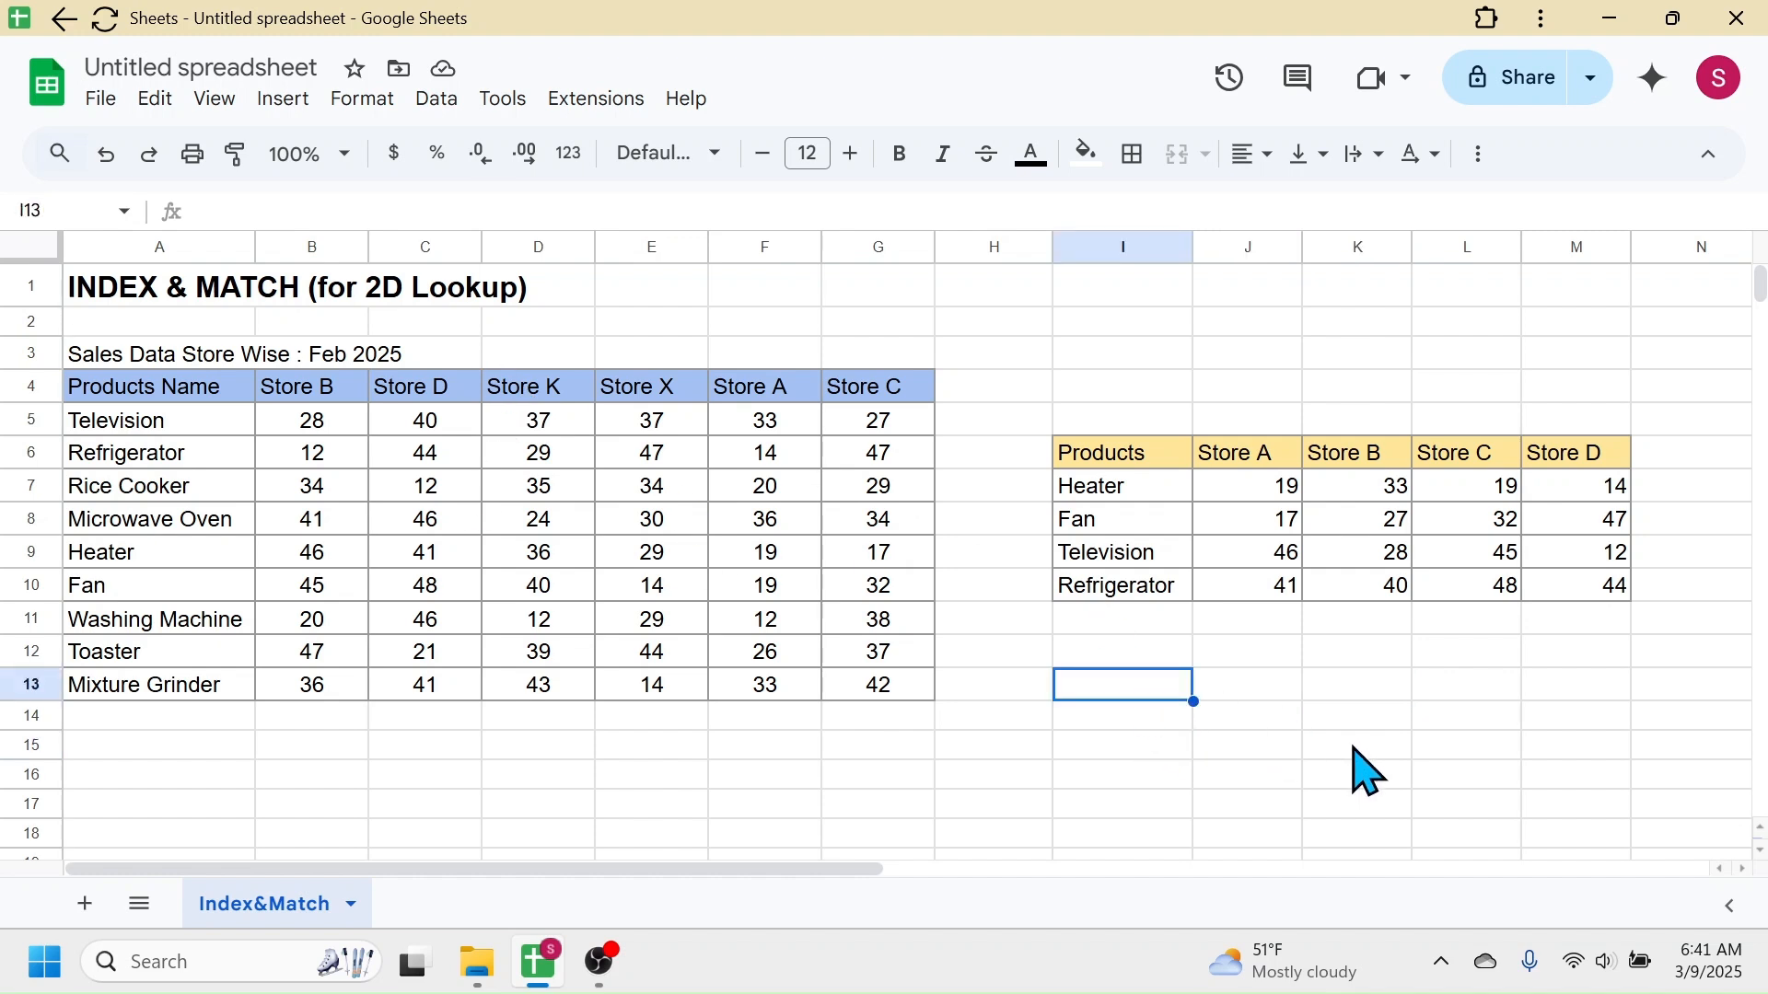
pyautogui.write('=INDEX(')
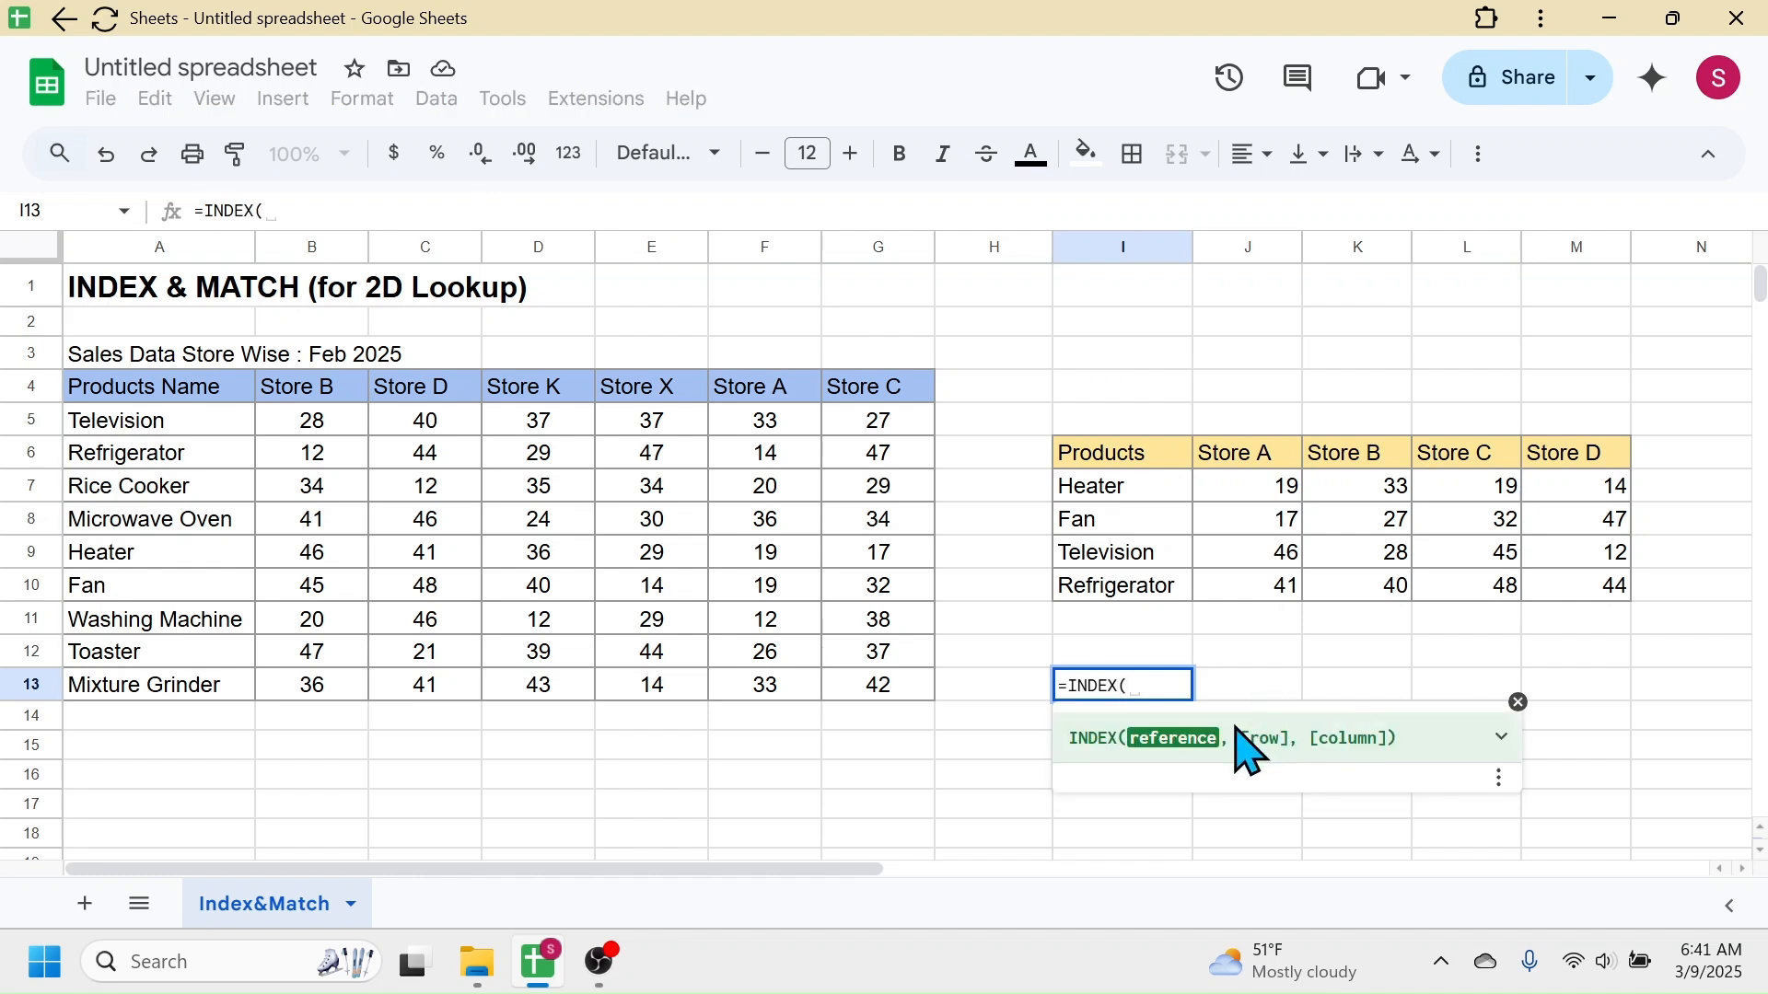
pyautogui.moveTo(184, 394); pyautogui.dragTo(893, 701)
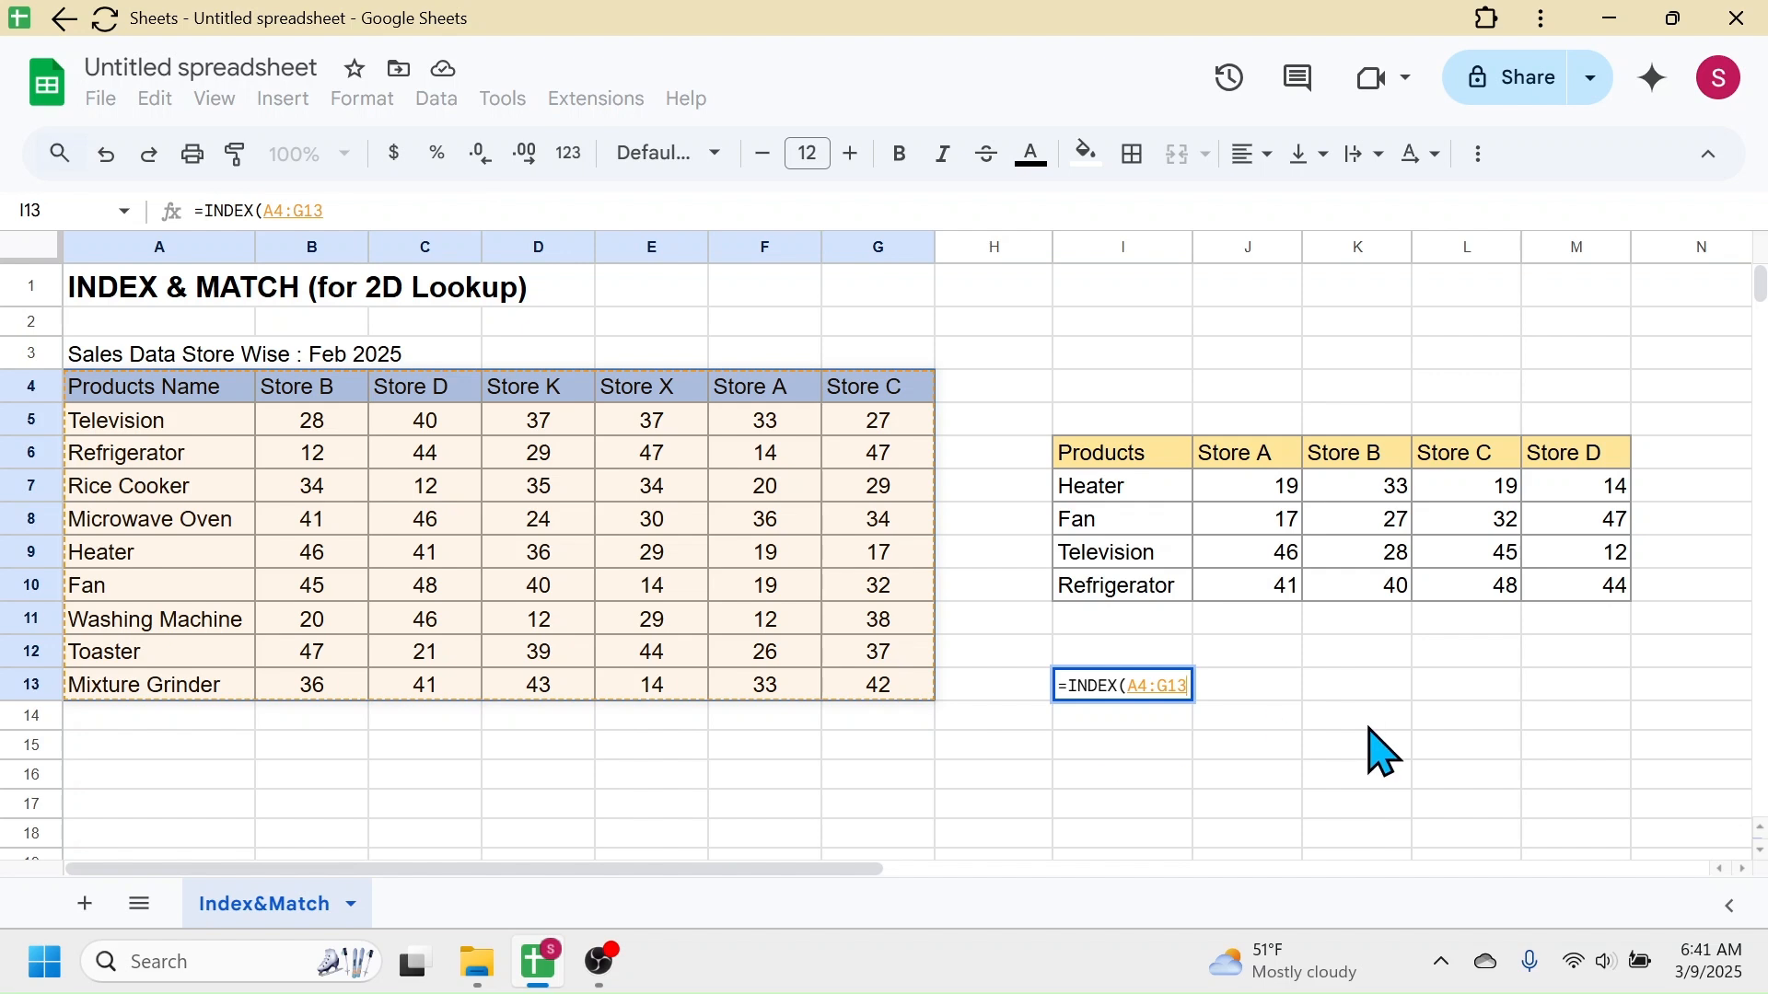
pyautogui.write(',')
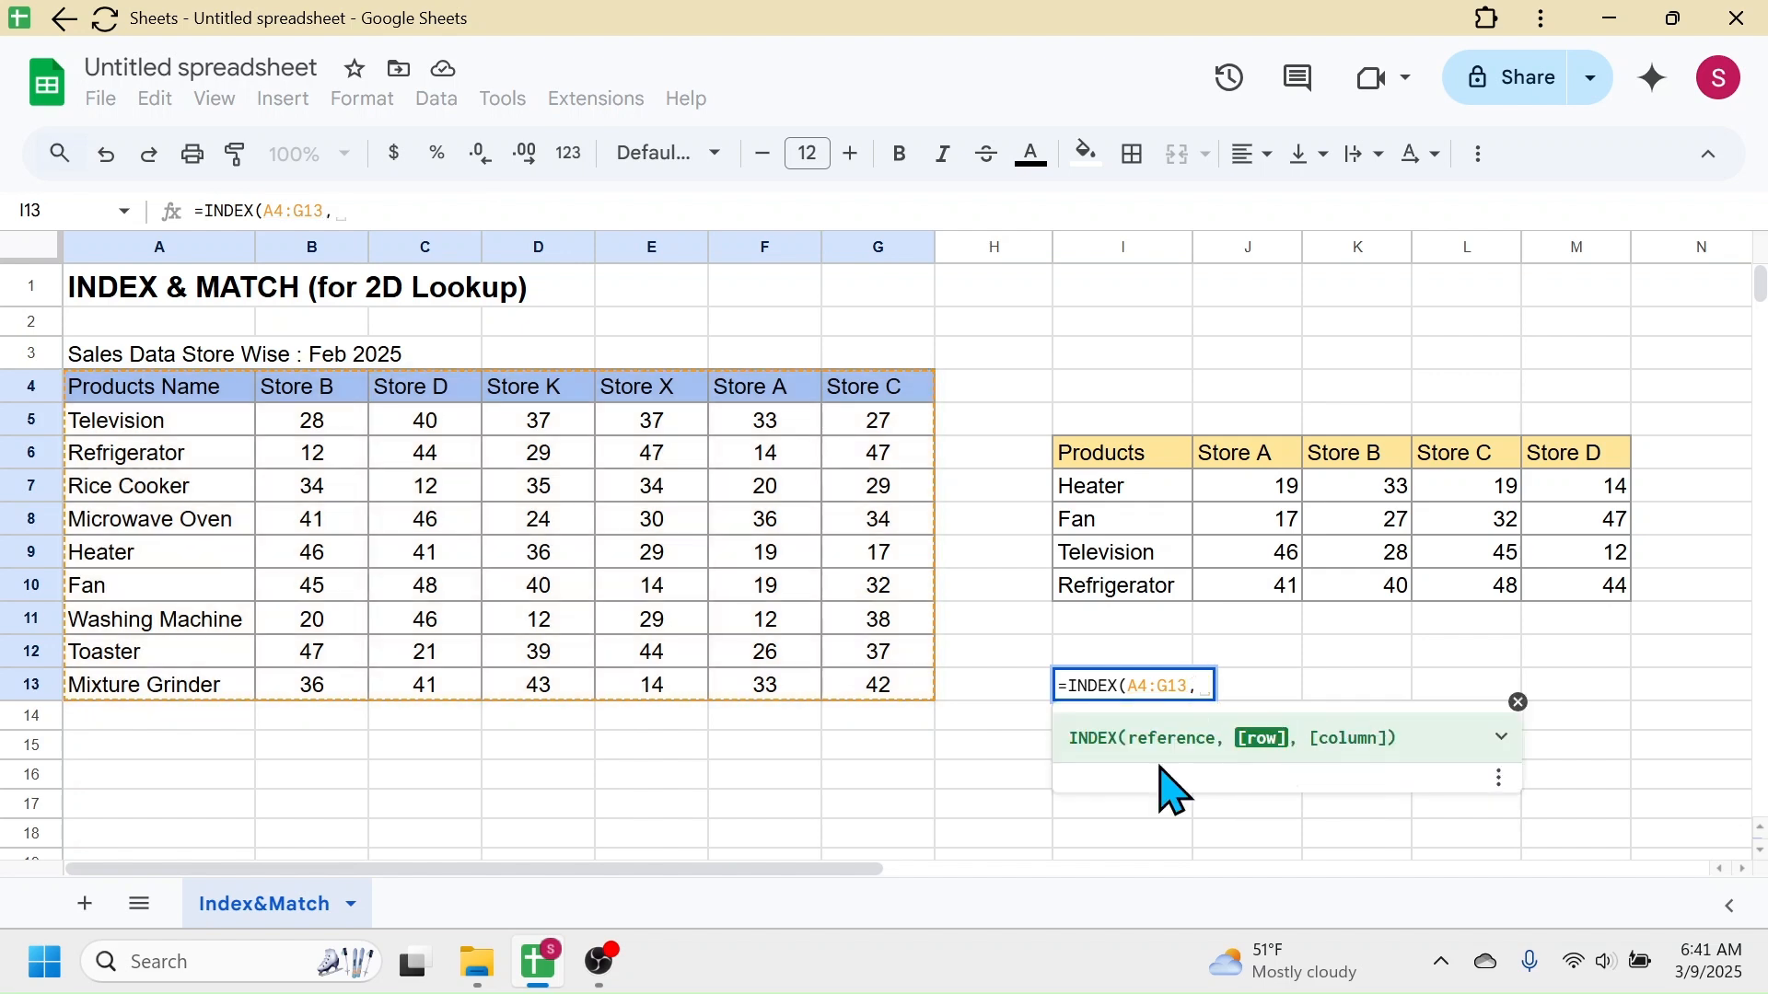
pyautogui.write('3,')
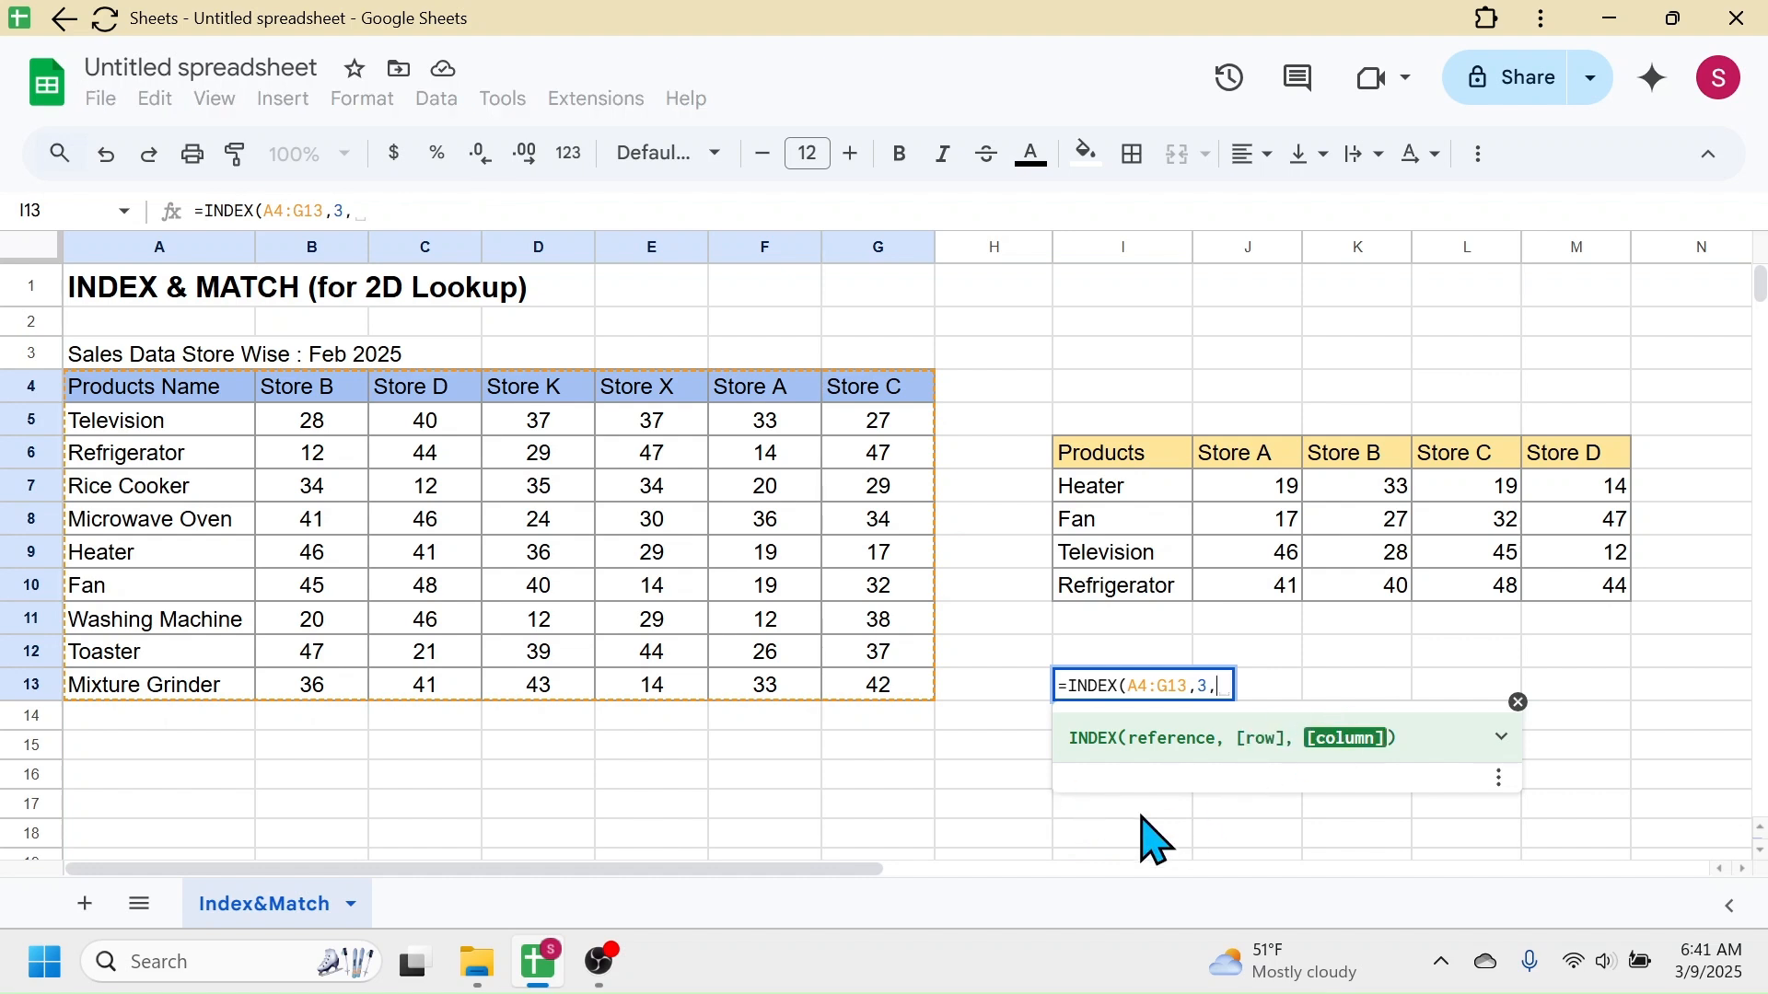
pyautogui.write('4)')
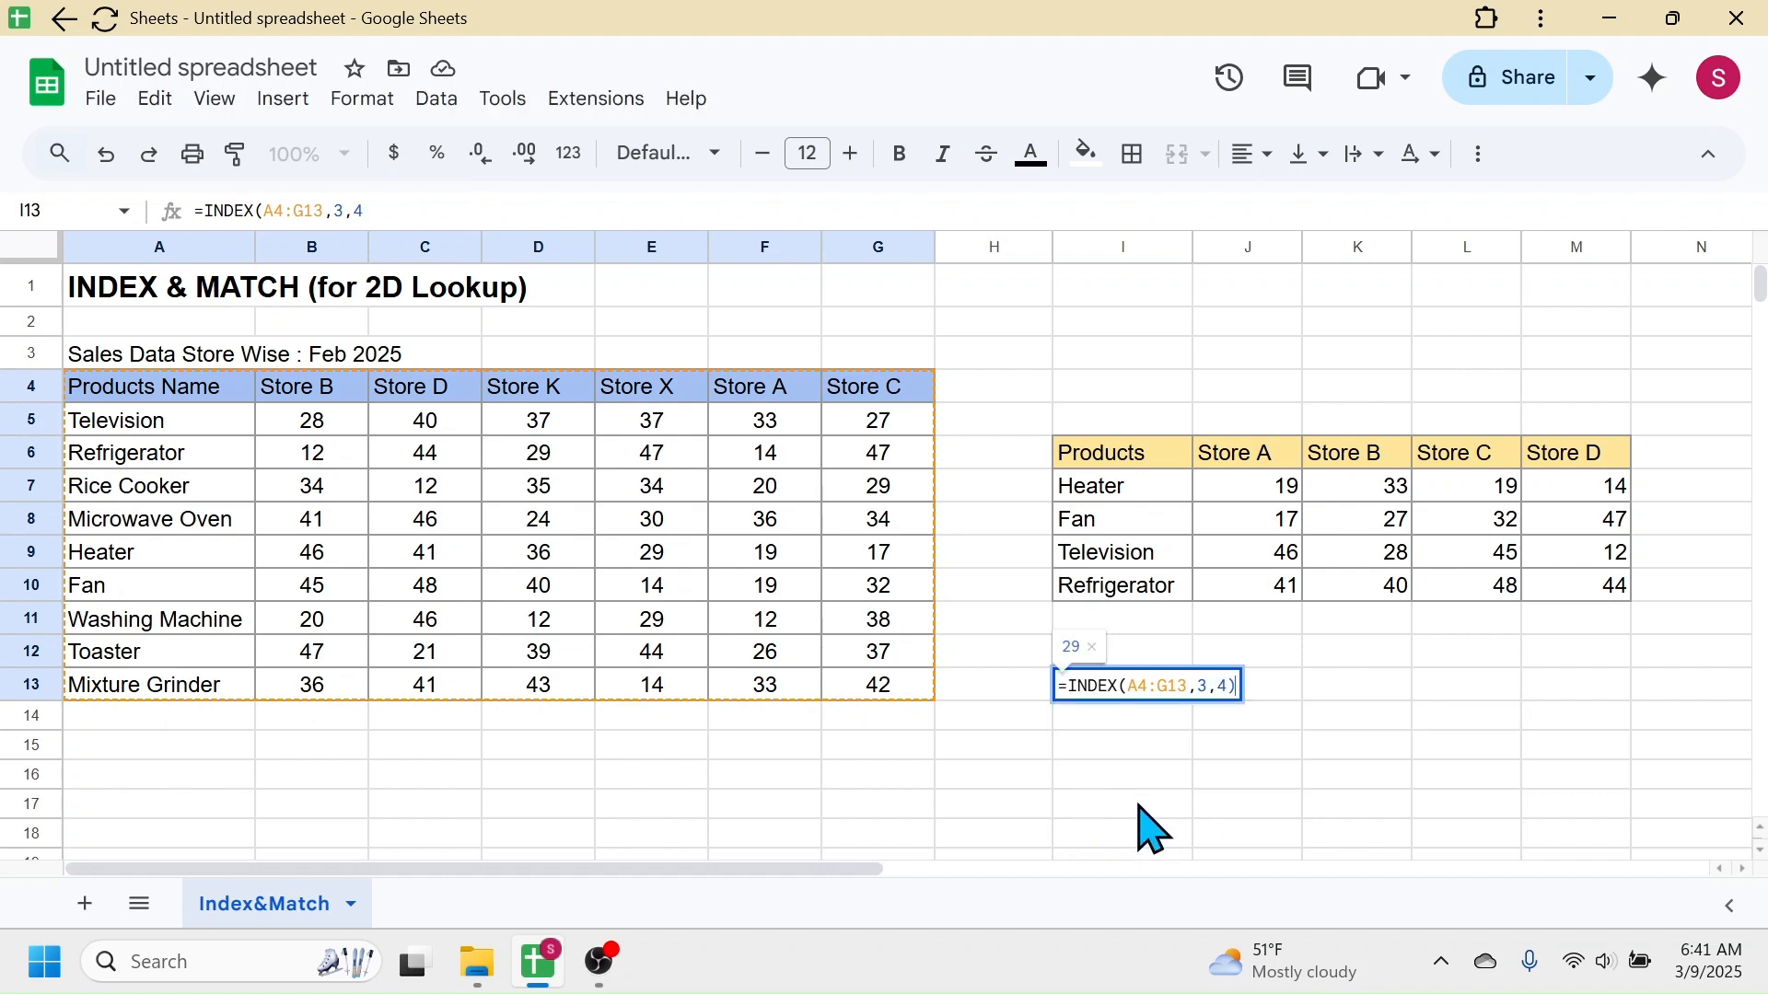
pyautogui.press('Return')
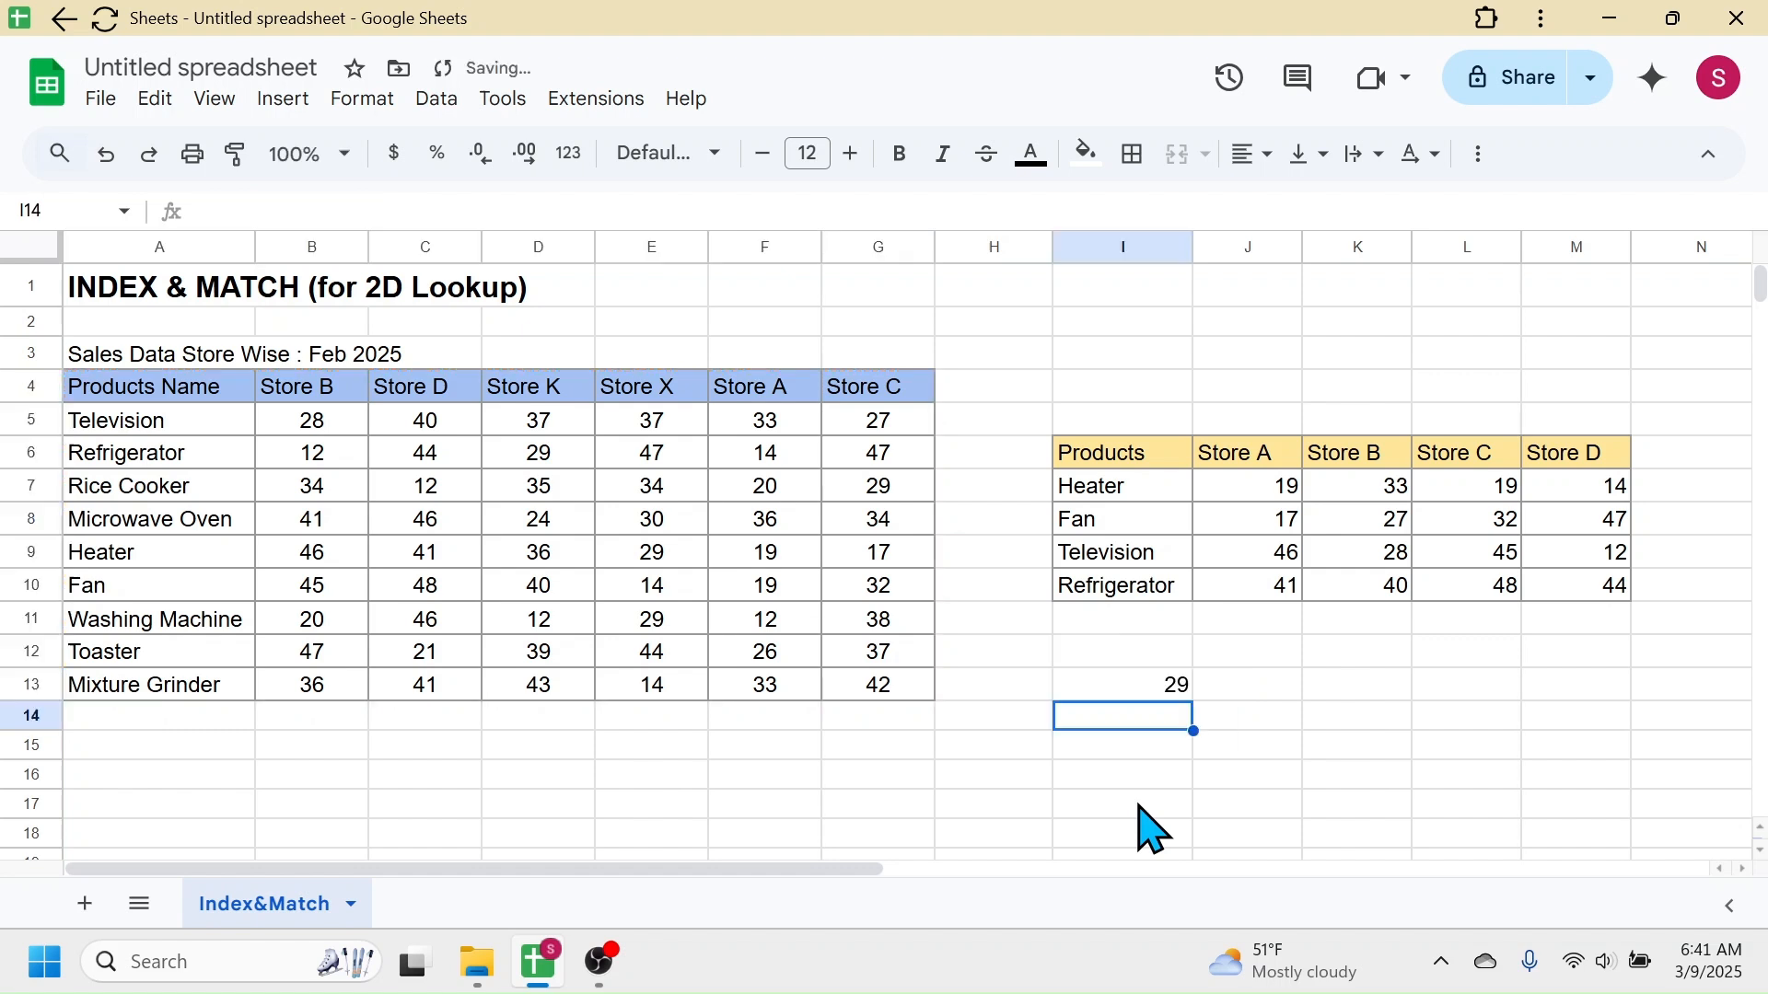
# Step: Highlight Refrigerator's Store K value in D6 with a light yellow fill, as the cell the I13 formula refers to
pyautogui.click(1171, 689)
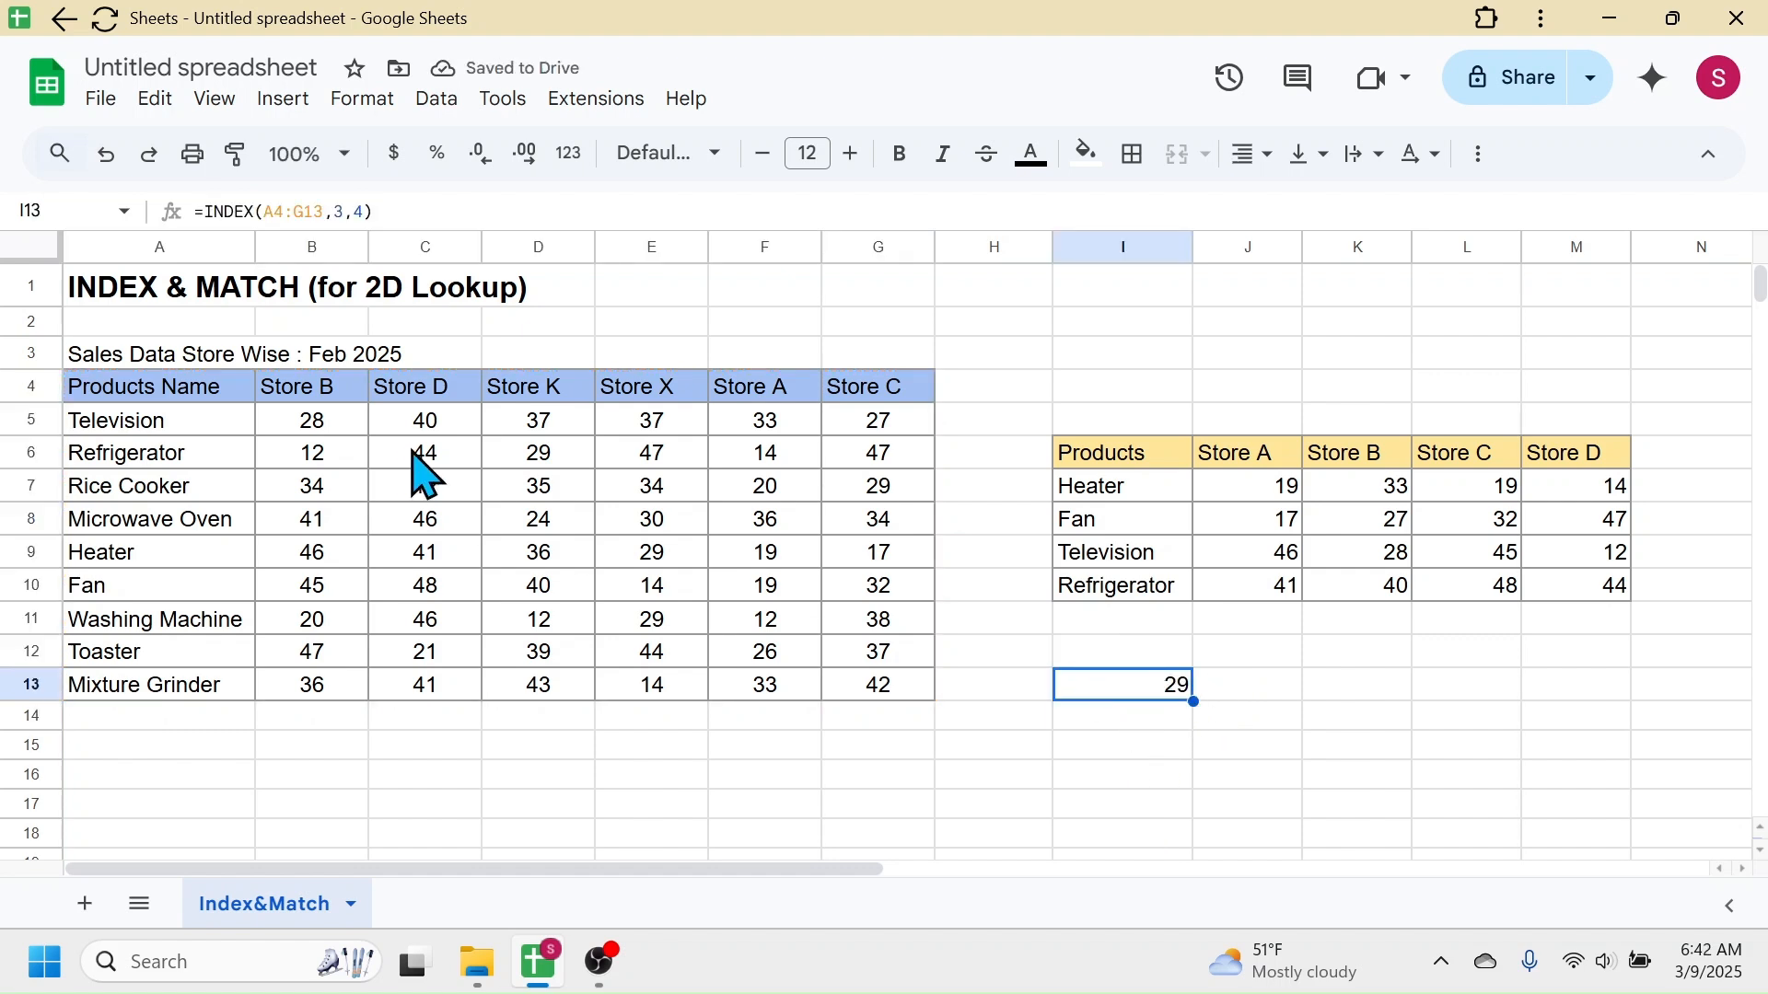
pyautogui.click(553, 466)
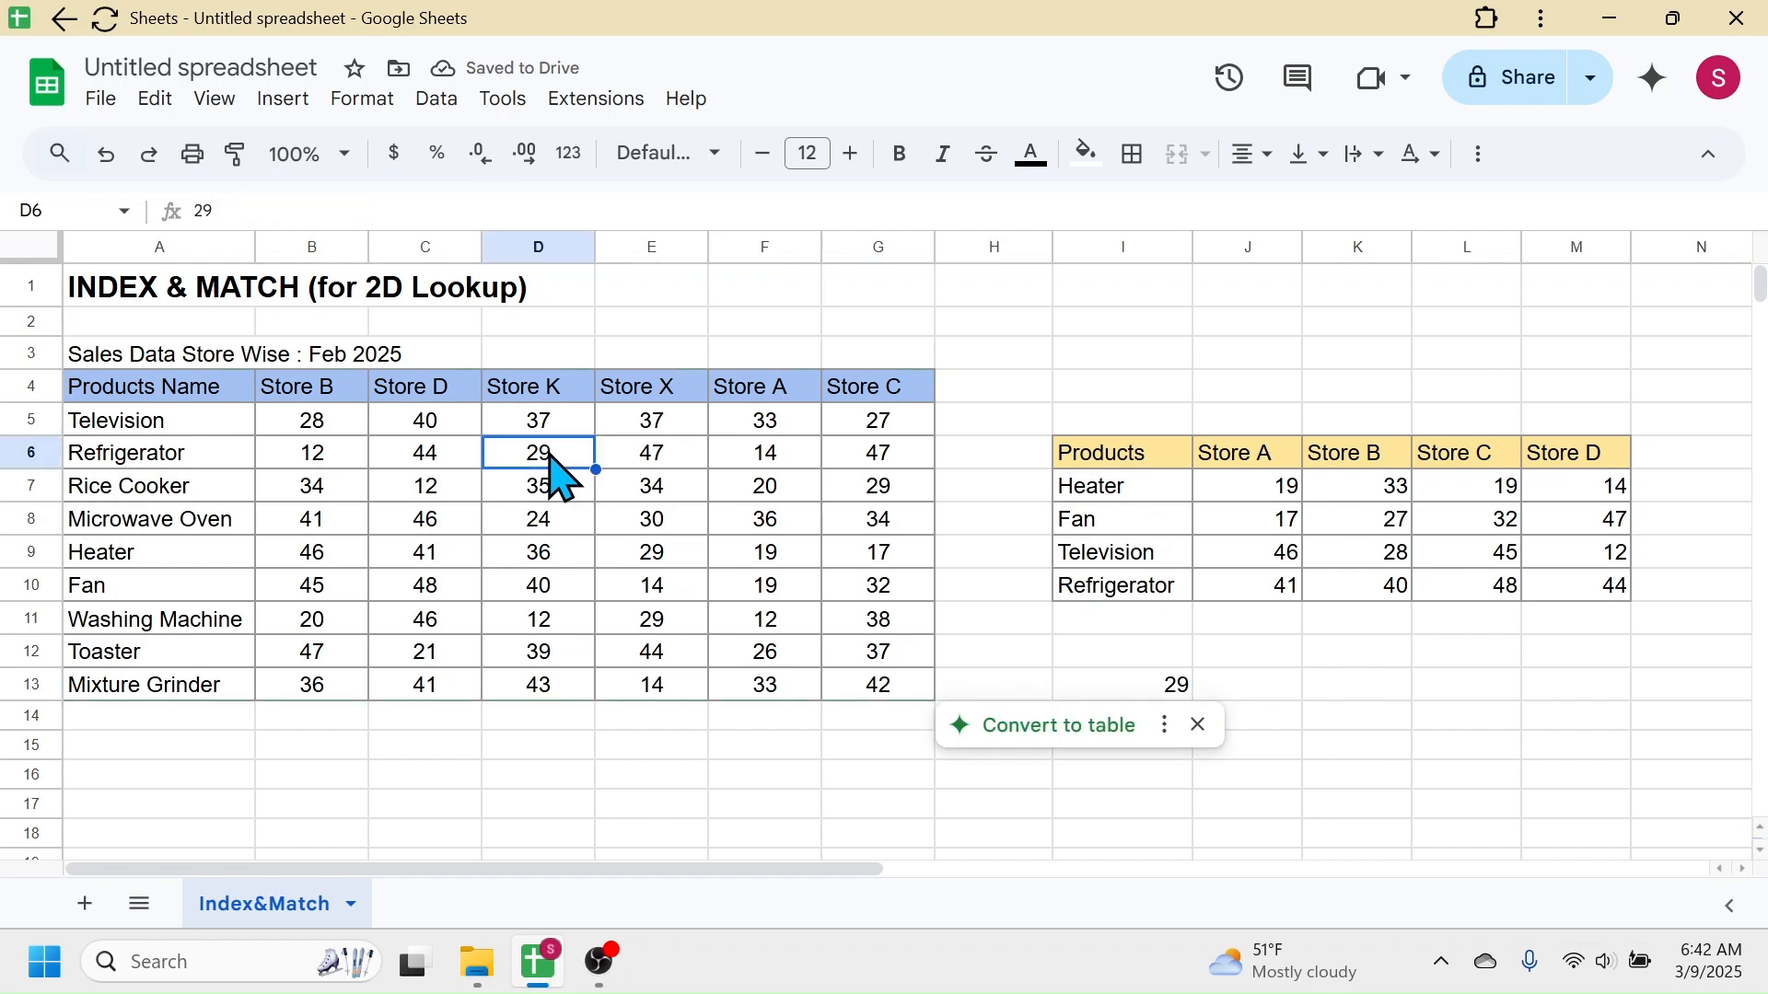
pyautogui.click(1089, 155)
pyautogui.click(1186, 341)
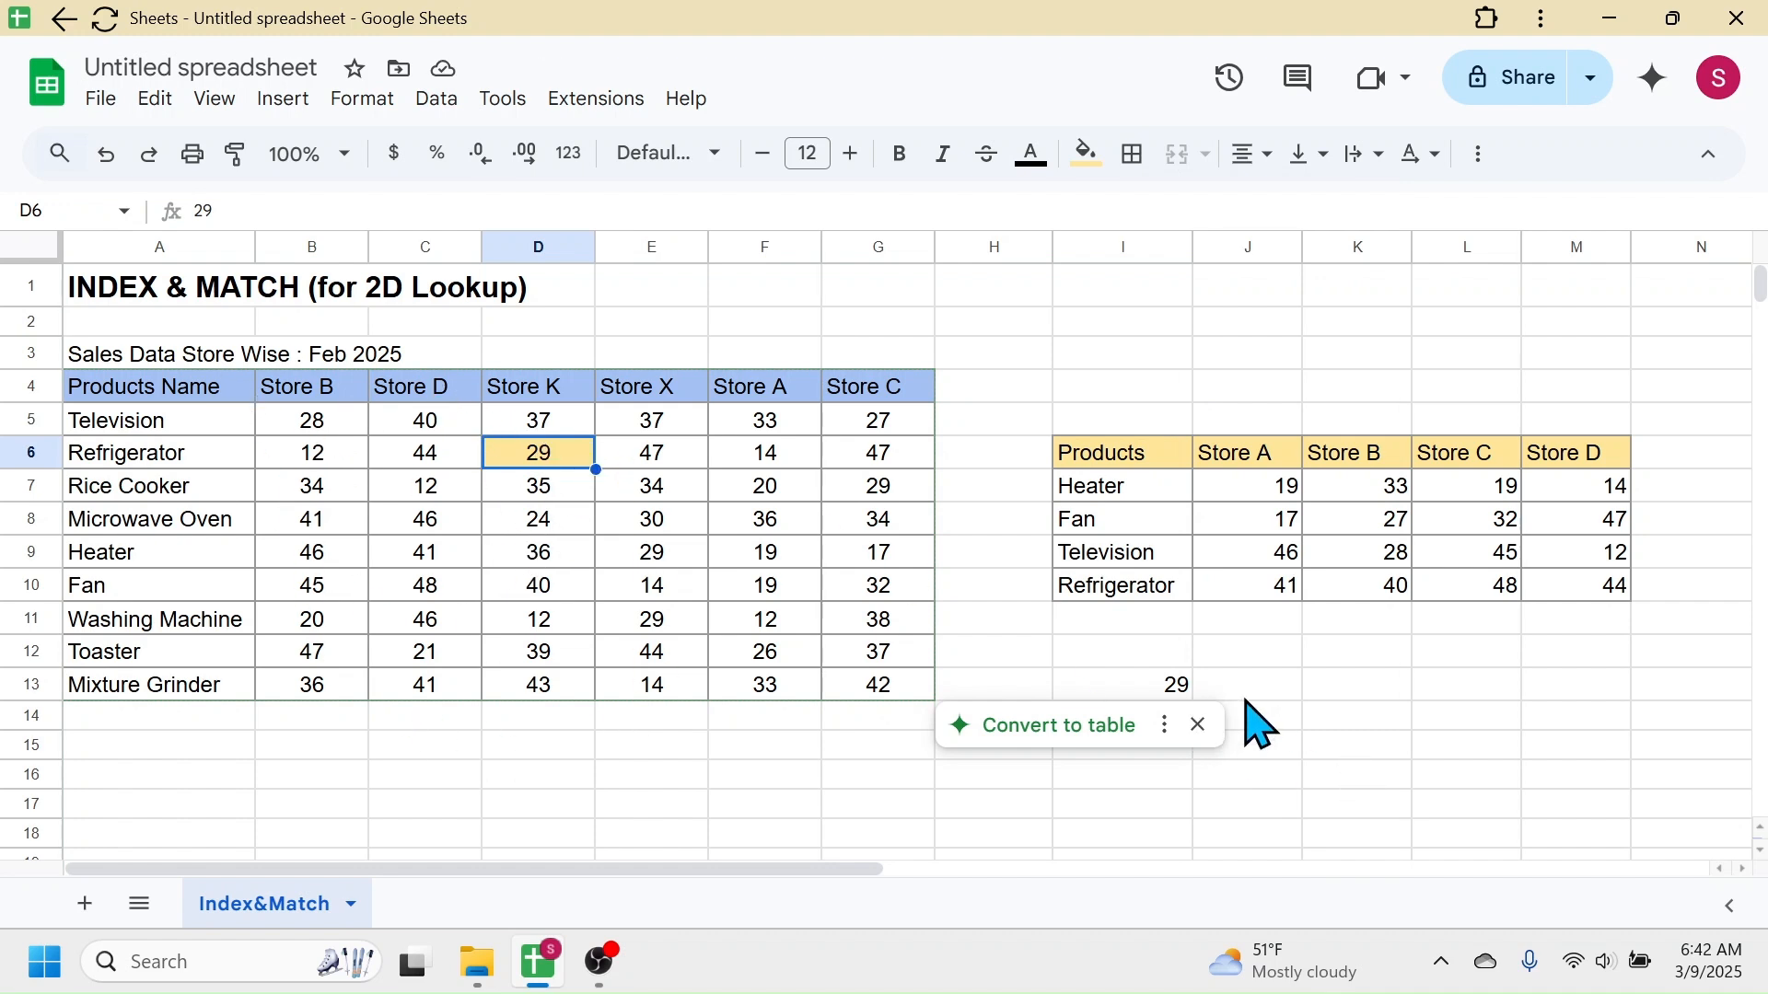
# Step: Examine the row argument 3 and column argument 4 of the I13 formula against the highlighted cell D6
pyautogui.click(1148, 682)
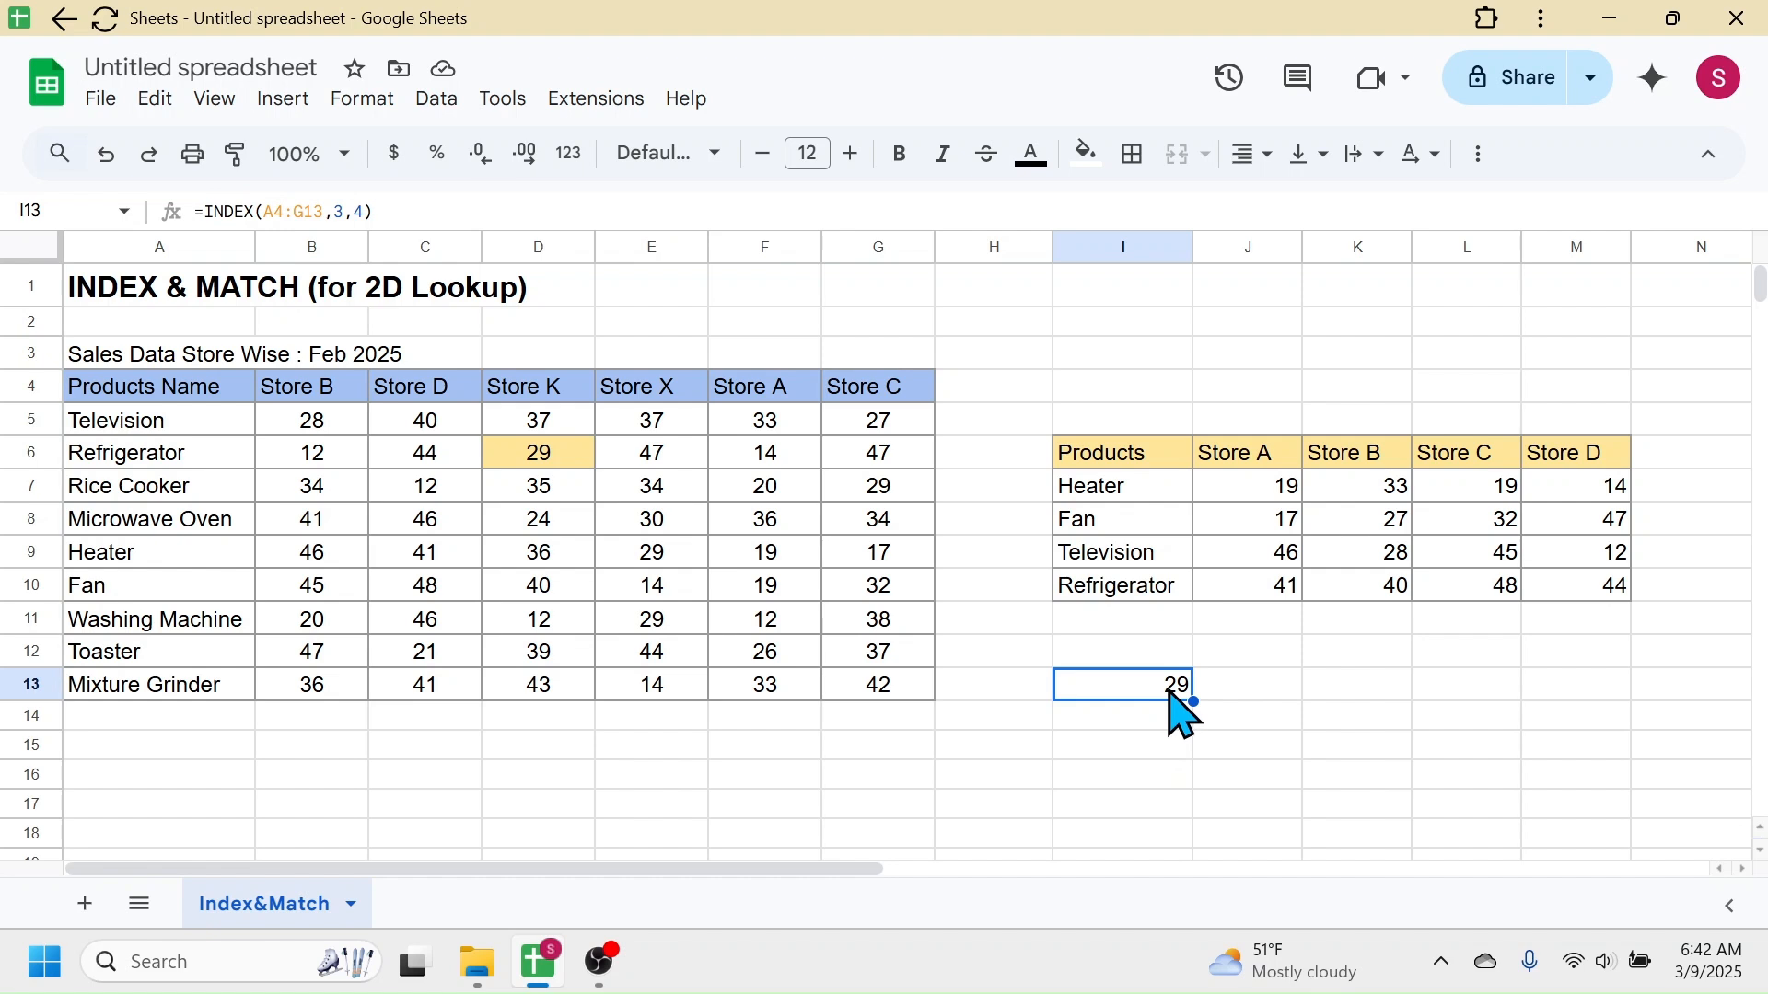
pyautogui.doubleClick(1174, 692)
pyautogui.doubleClick(1204, 686)
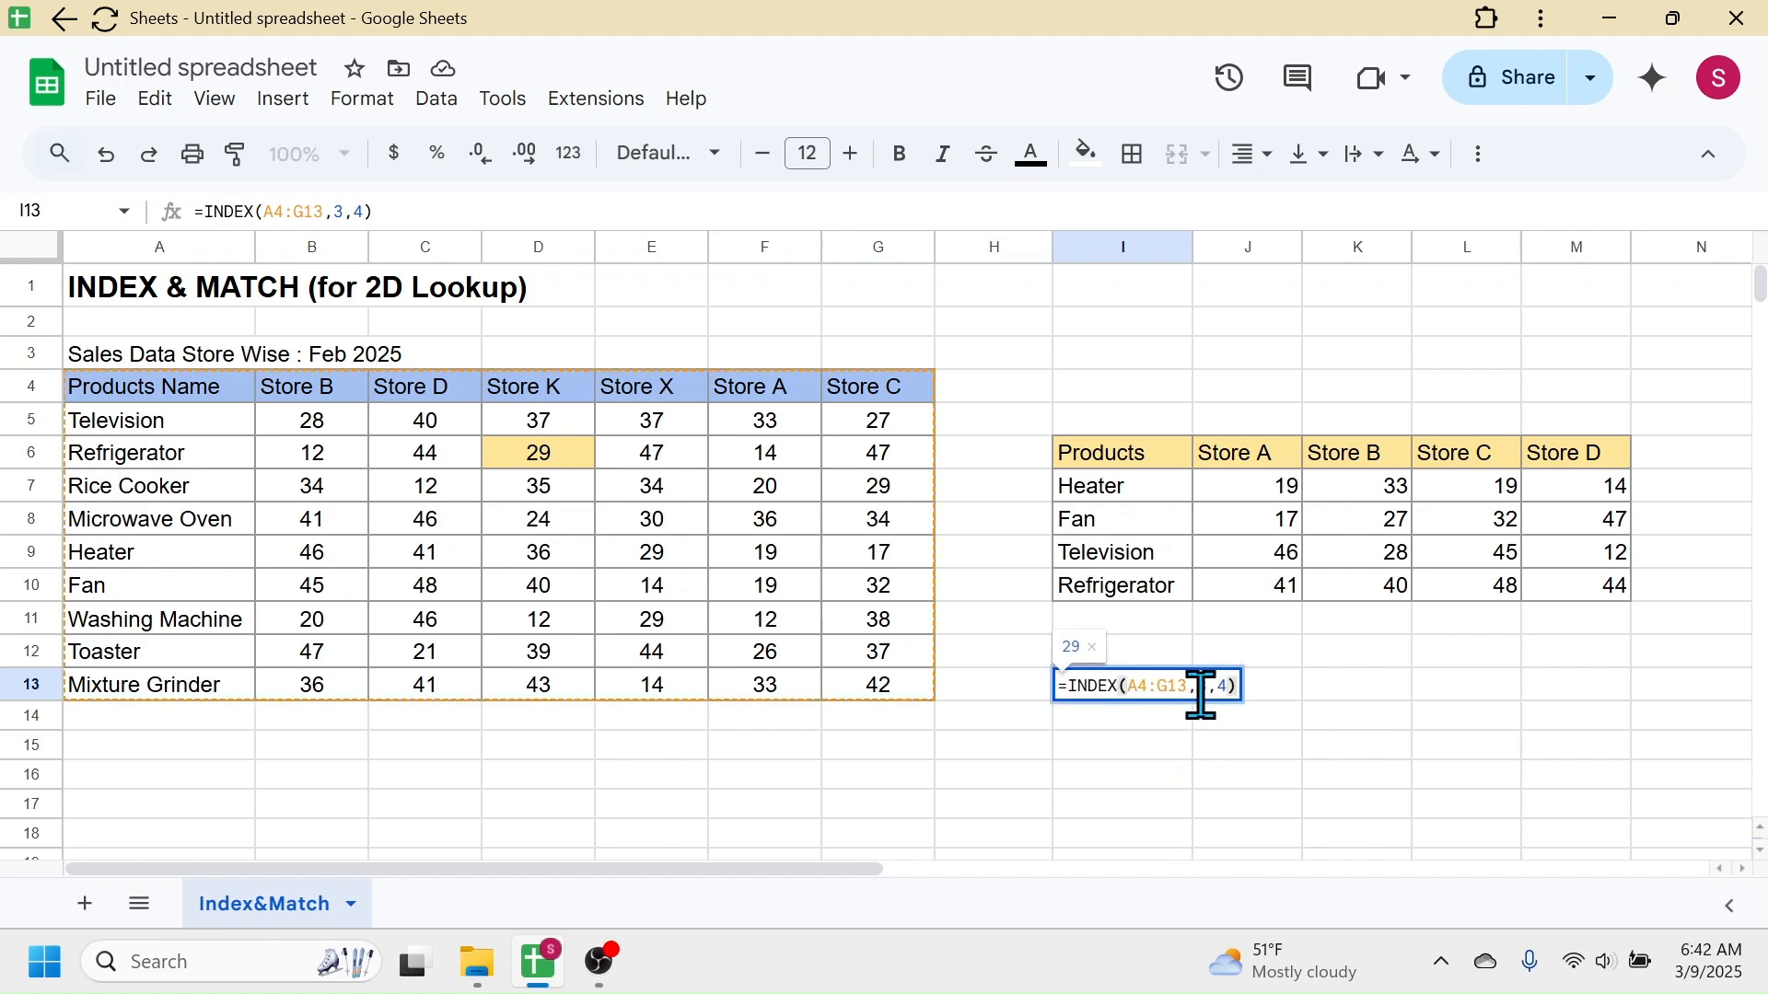
pyautogui.doubleClick(1224, 688)
pyautogui.click(1271, 723)
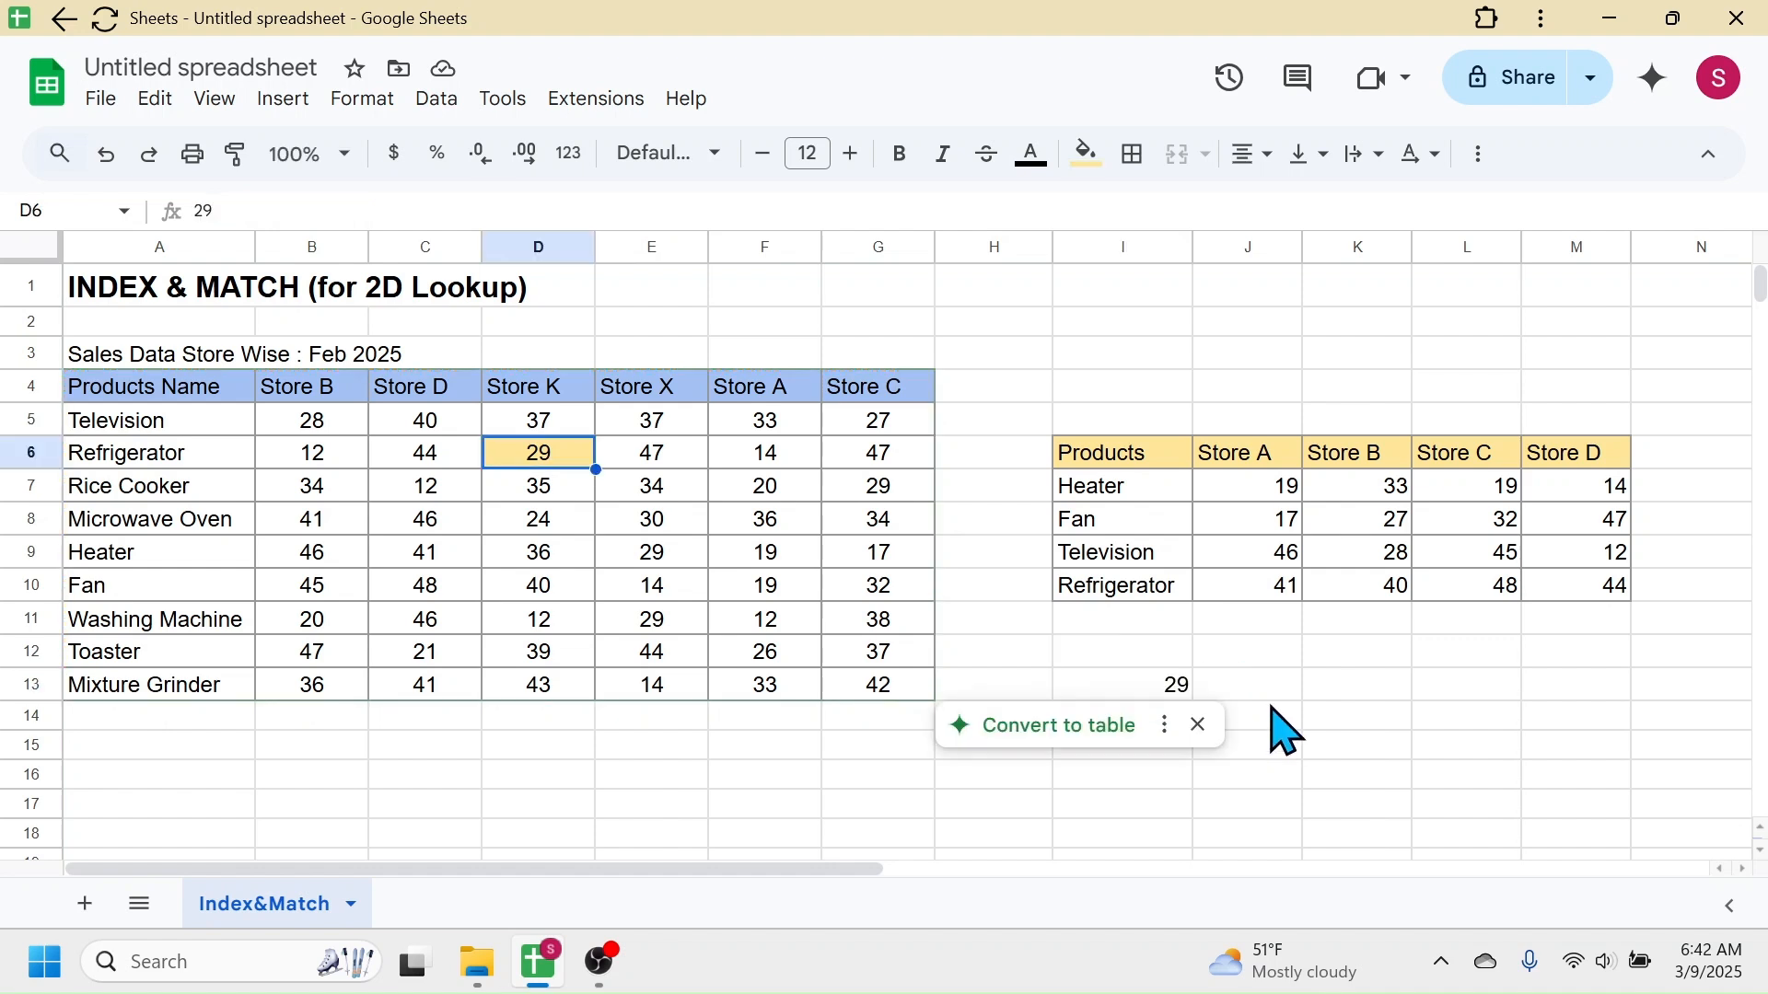
pyautogui.click(1174, 689)
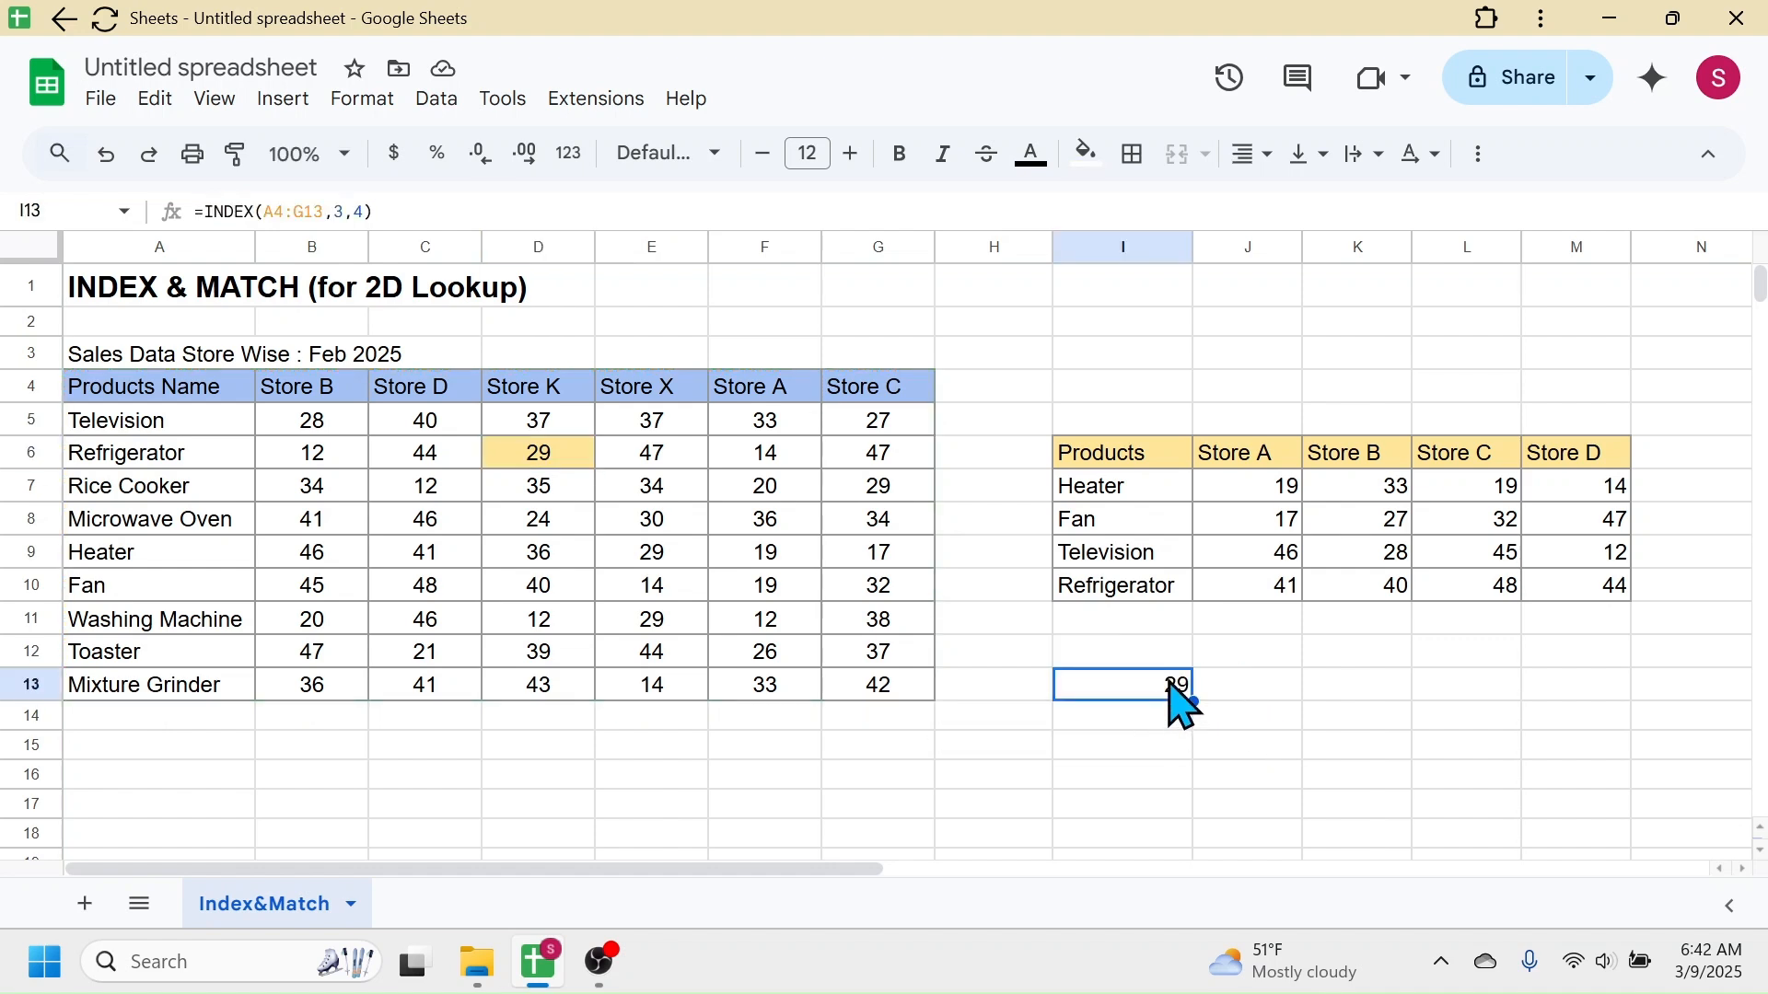
pyautogui.click(535, 459)
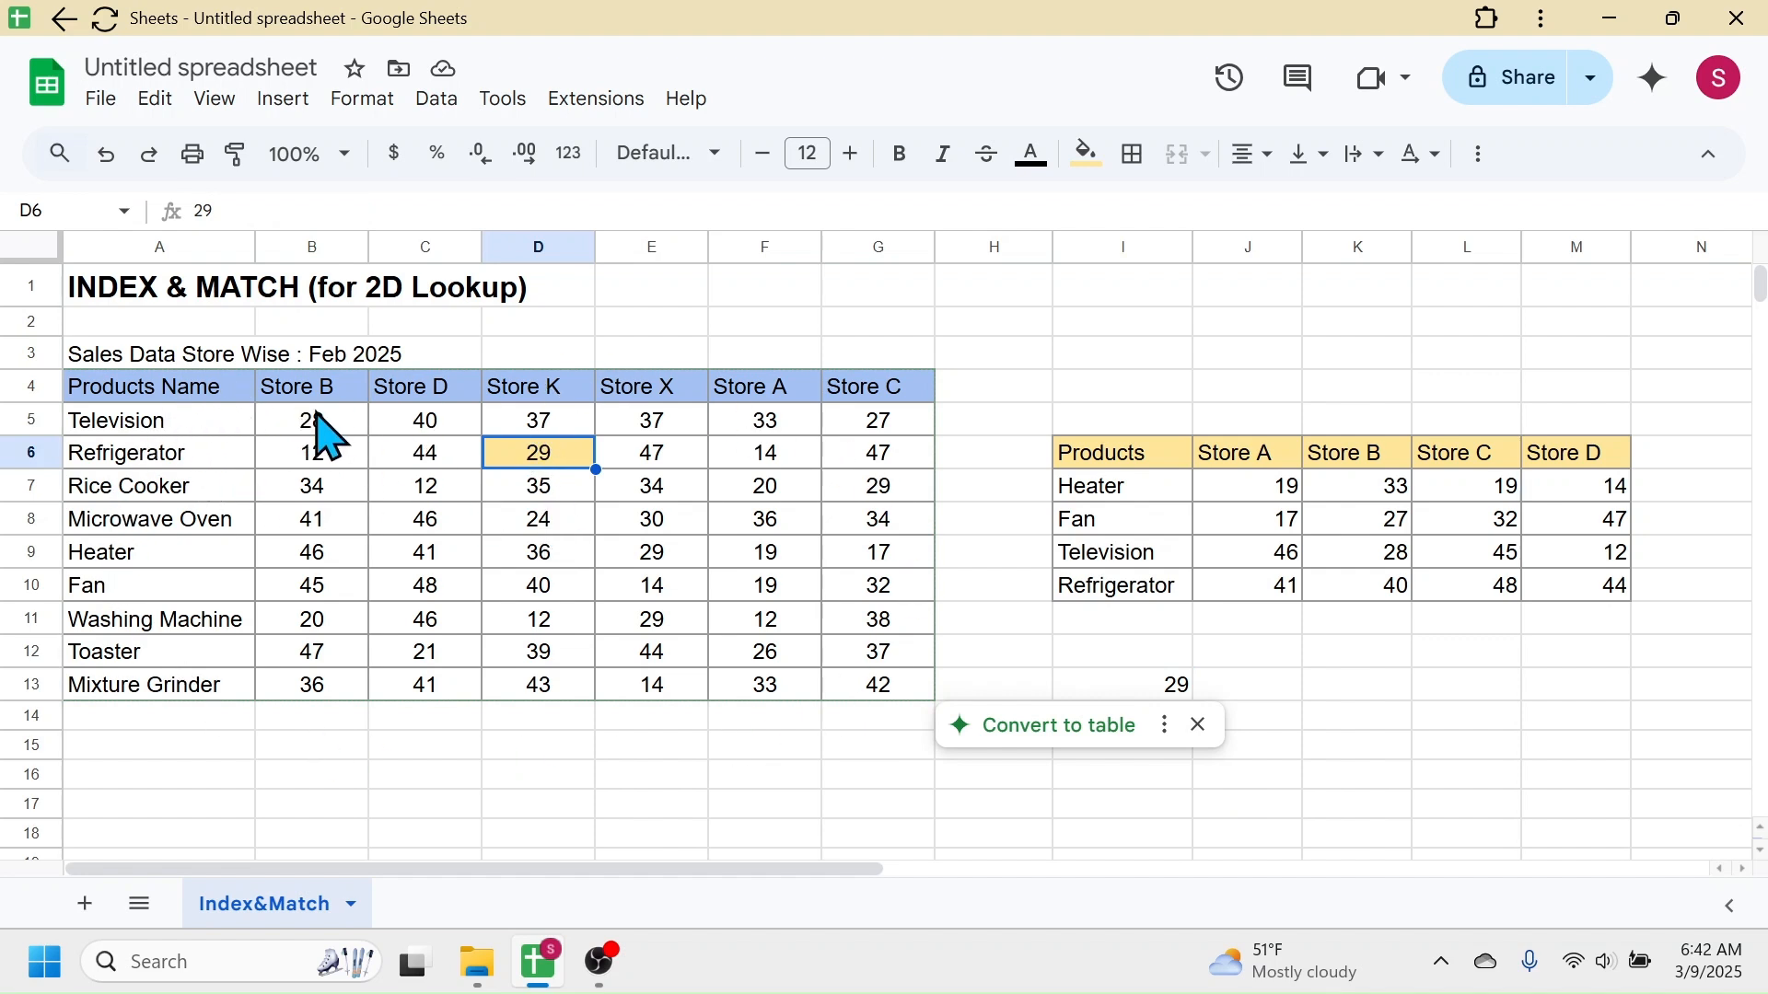
pyautogui.click(1343, 718)
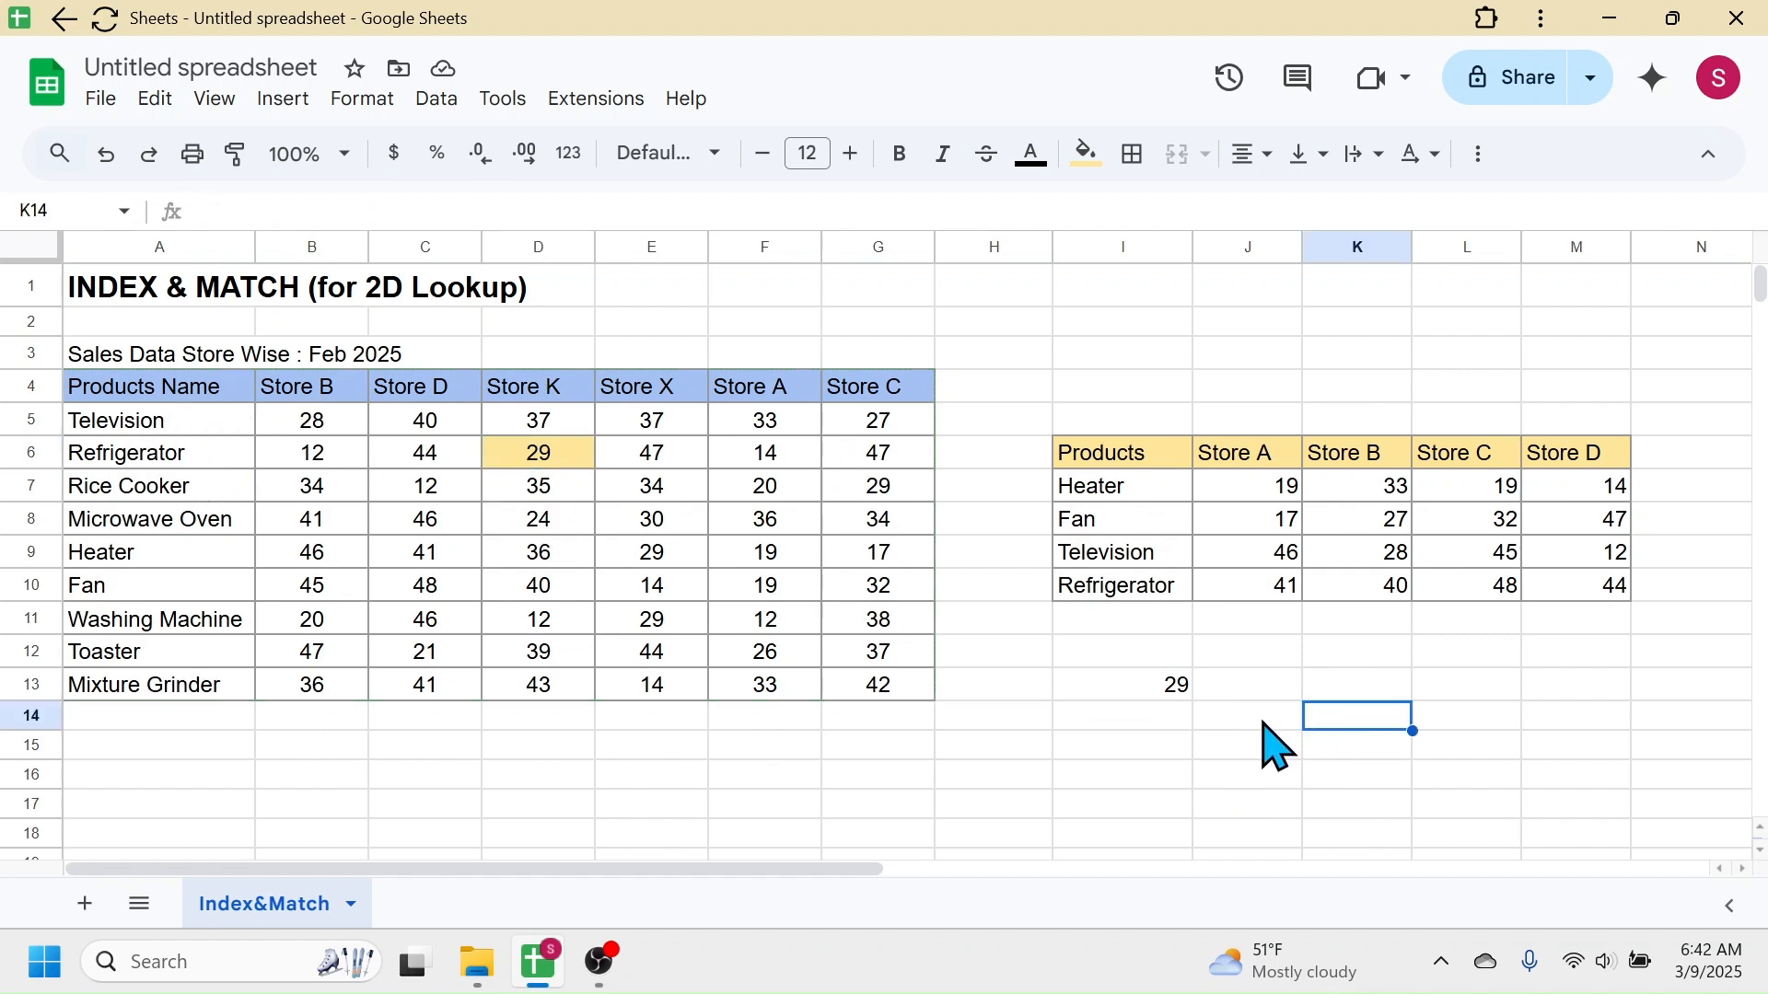
pyautogui.click(1171, 691)
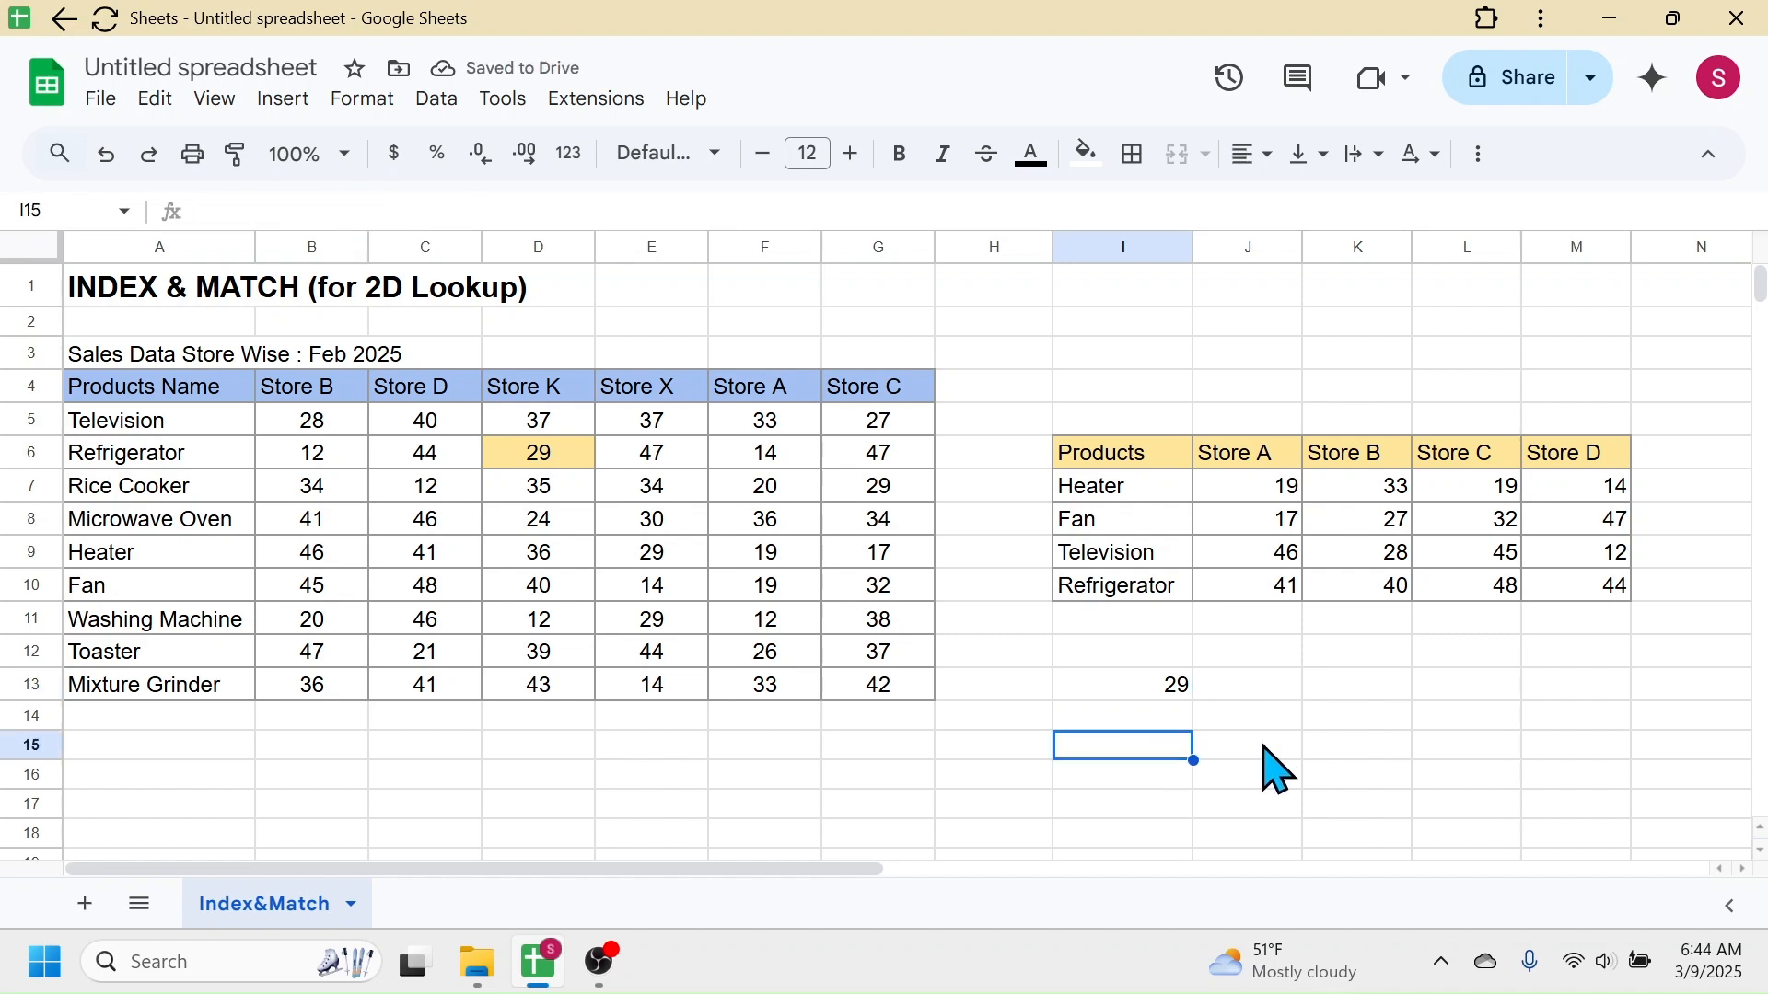
# Step: Enter the example formula =MATCH(J6,A4:G4,0) in I15 to find Store A's position in the sales table's header row
pyautogui.write('=MAT')
pyautogui.press('Tab')
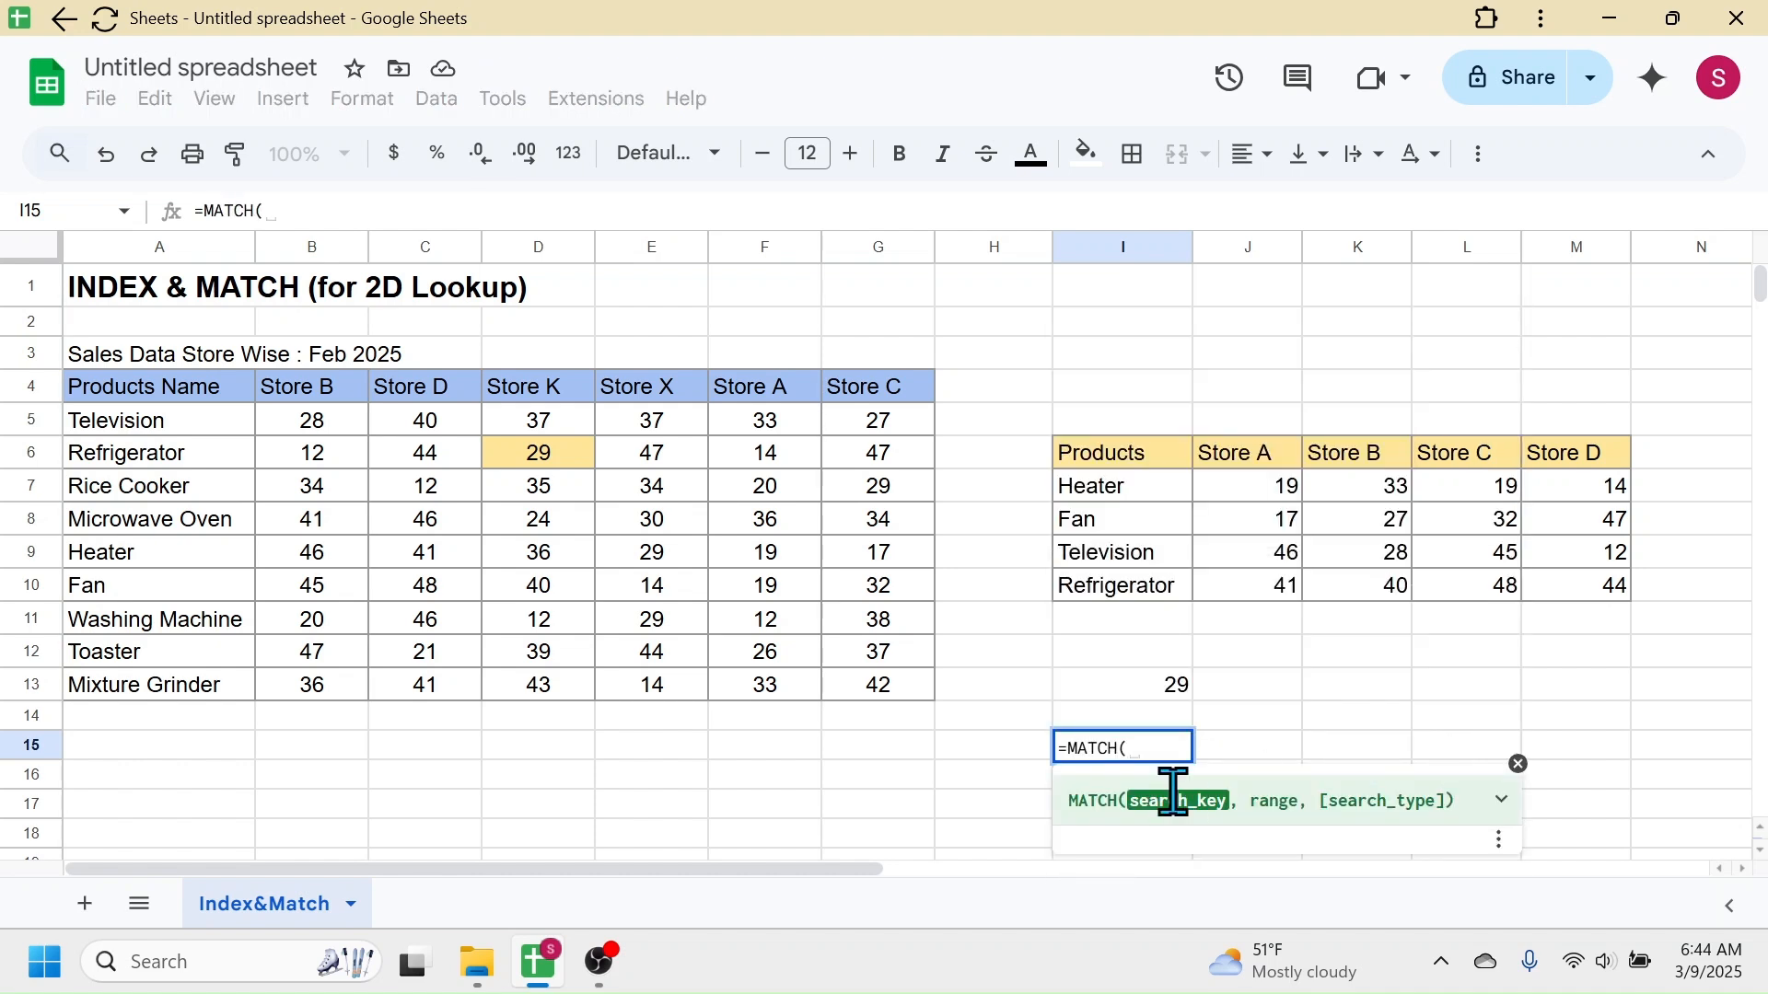
pyautogui.click(1248, 468)
pyautogui.write(',')
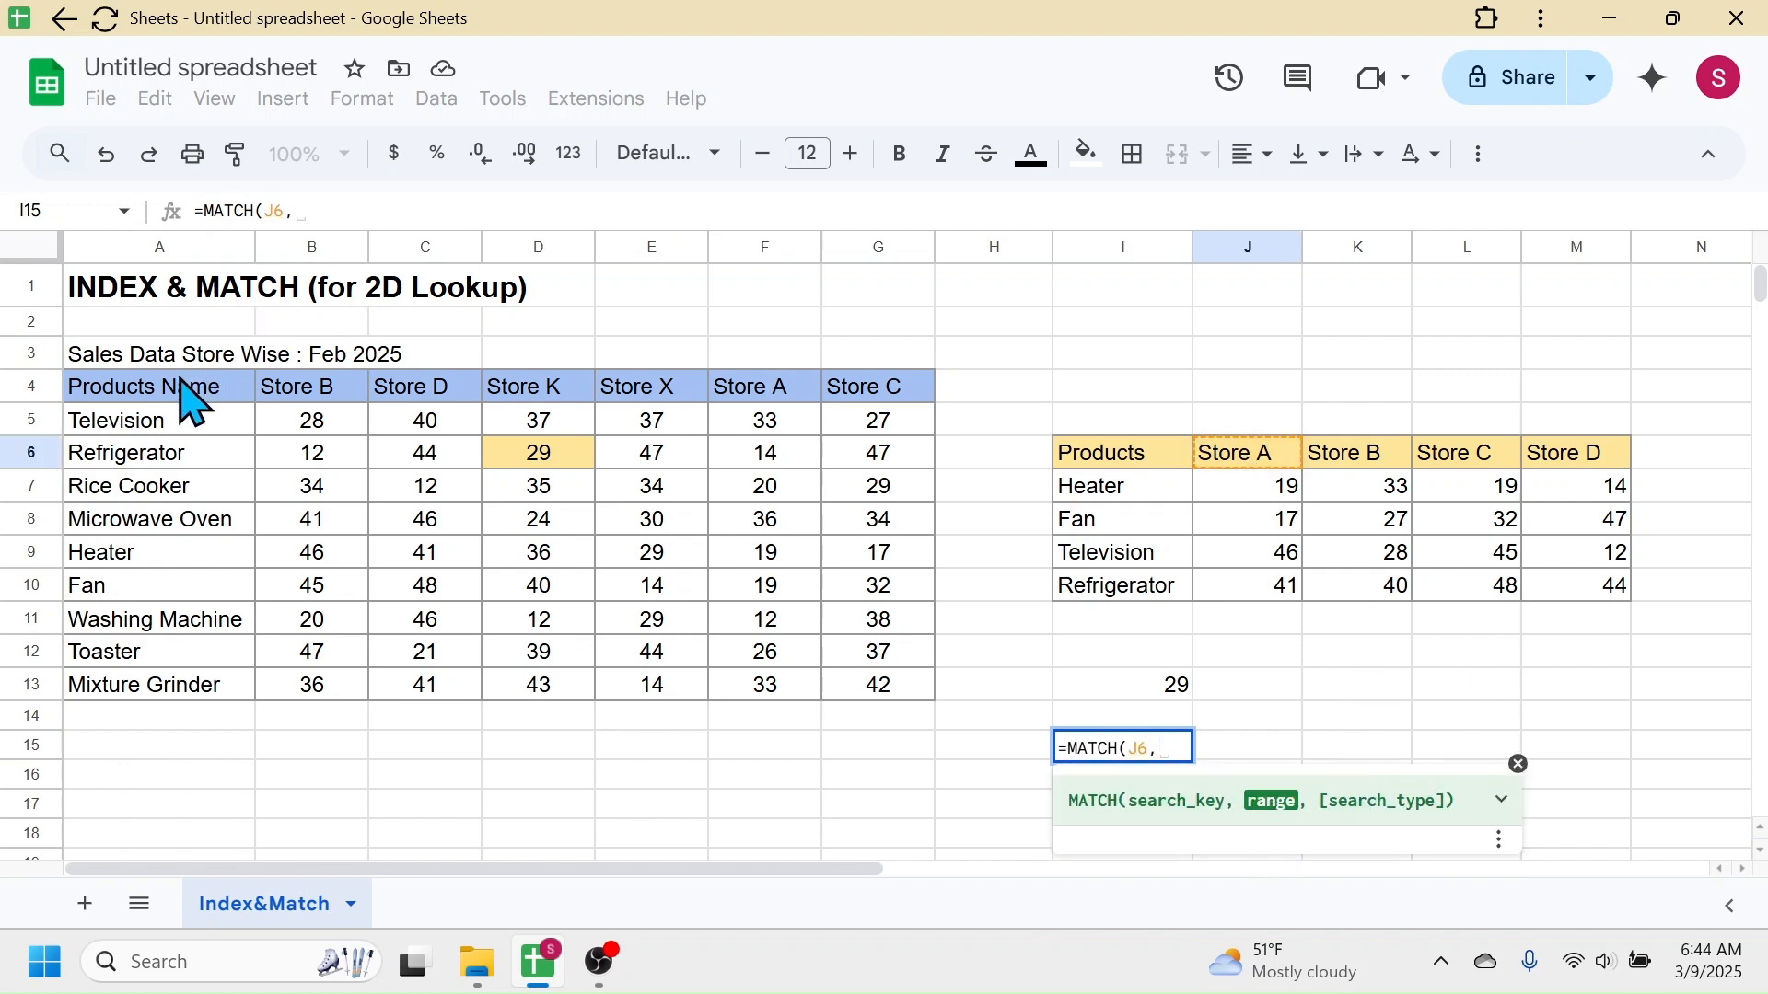
pyautogui.moveTo(163, 387); pyautogui.dragTo(890, 405)
pyautogui.write(',')
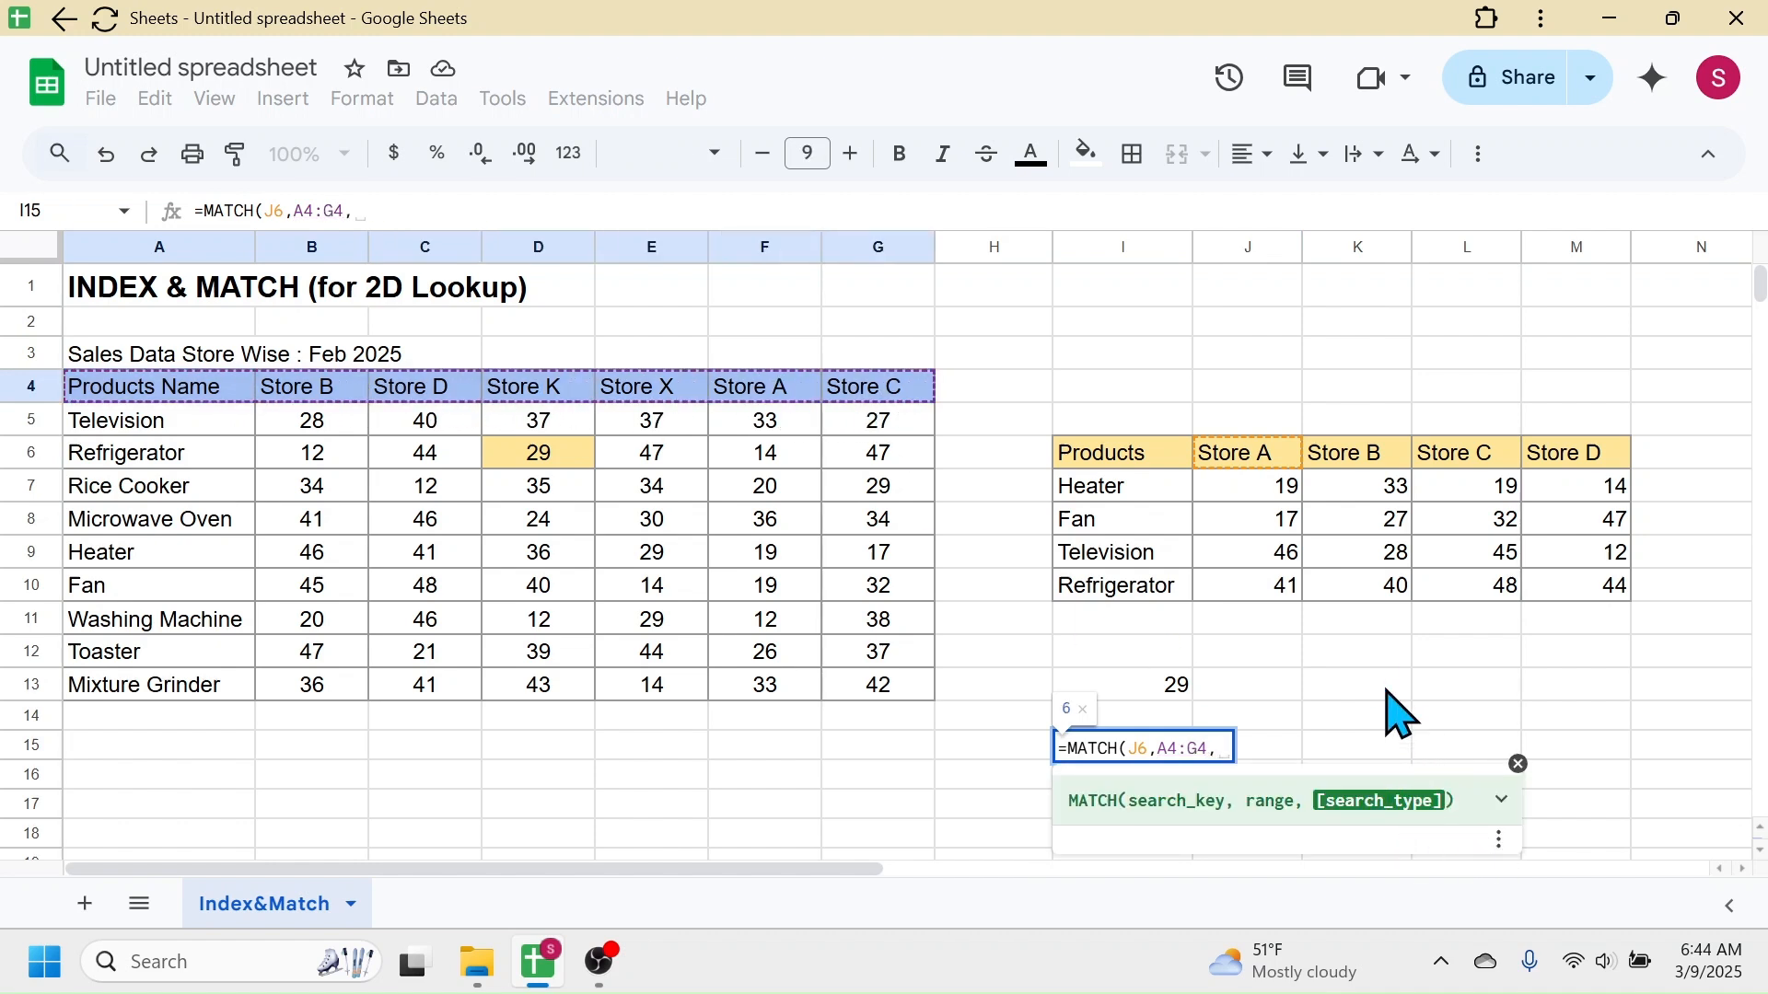
pyautogui.write('0)')
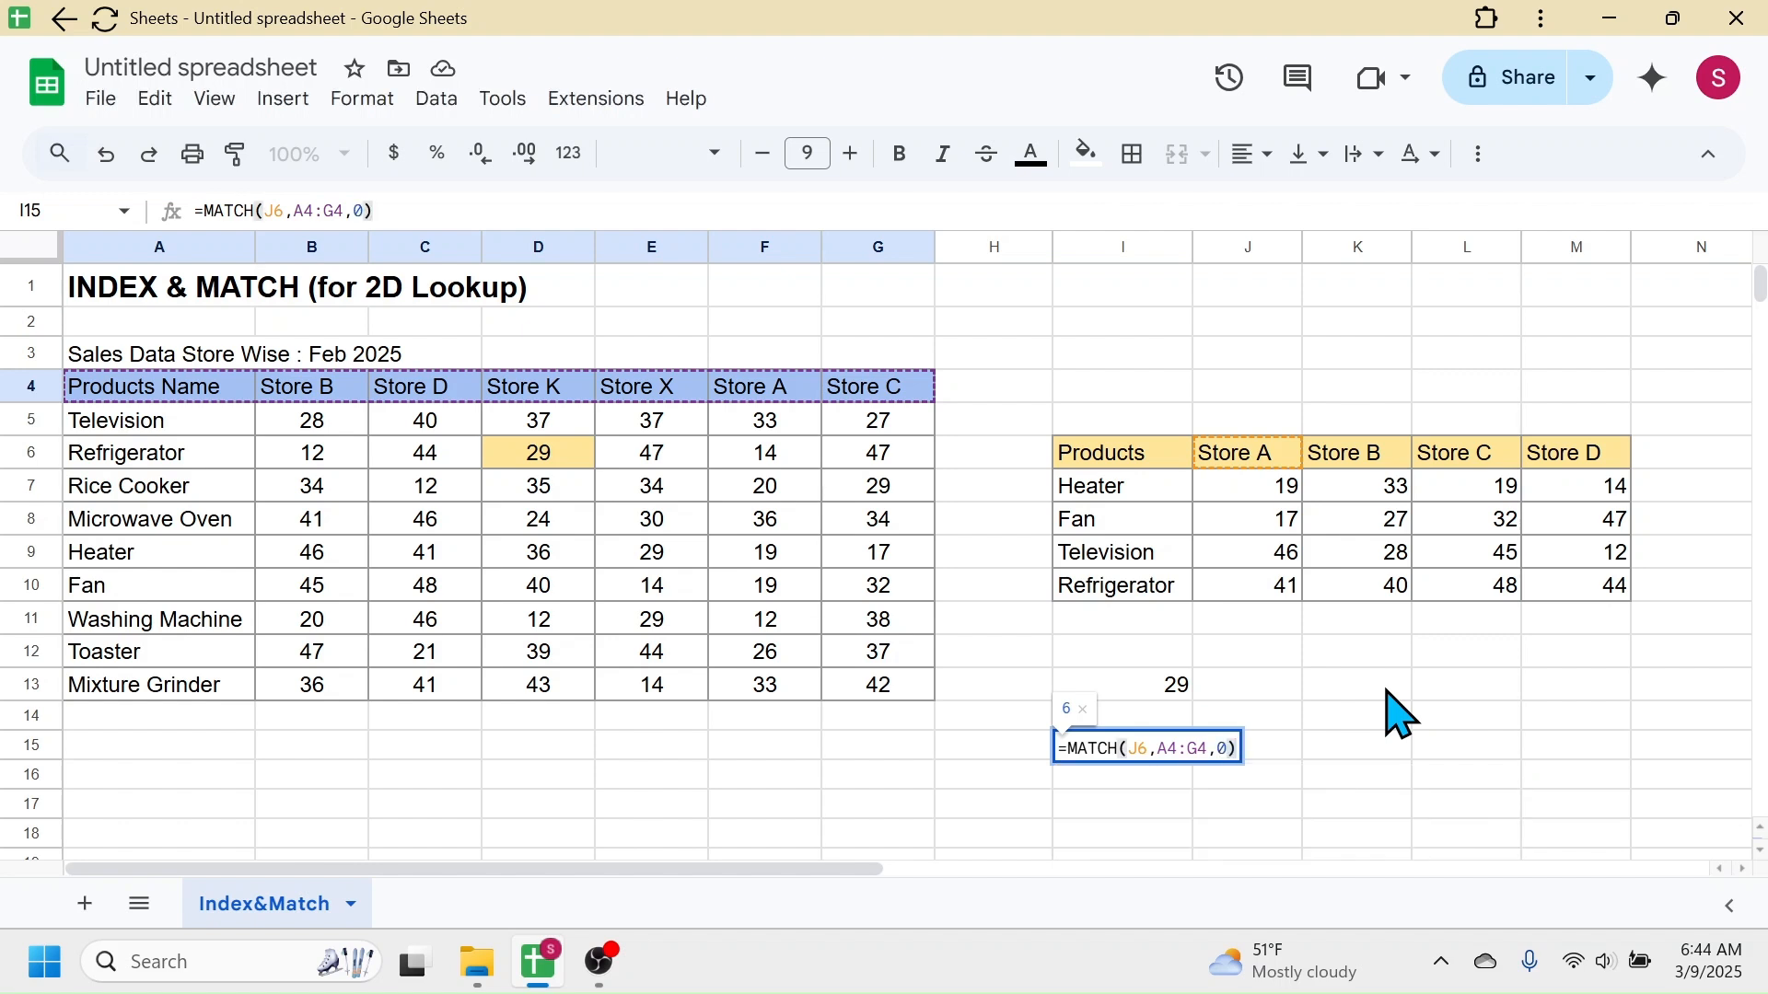
pyautogui.press('Return')
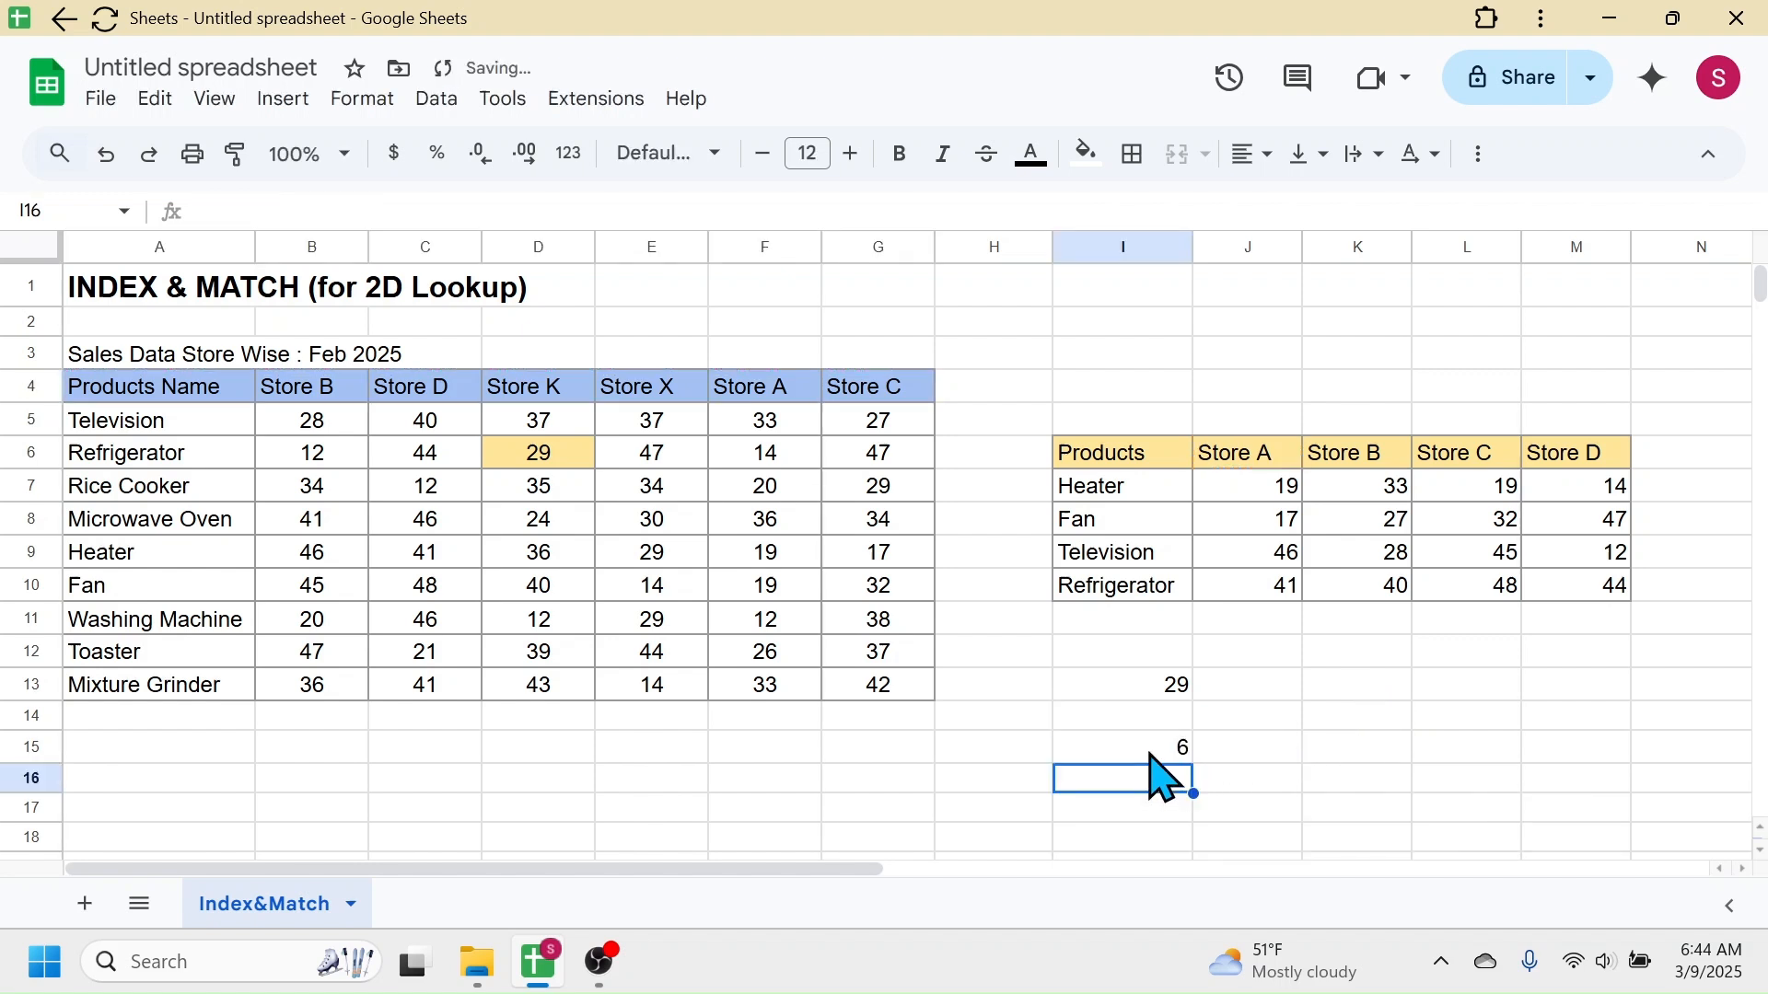
# Step: Check the I15 MATCH result against Store A's position in the sales table's header row
pyautogui.click(1178, 748)
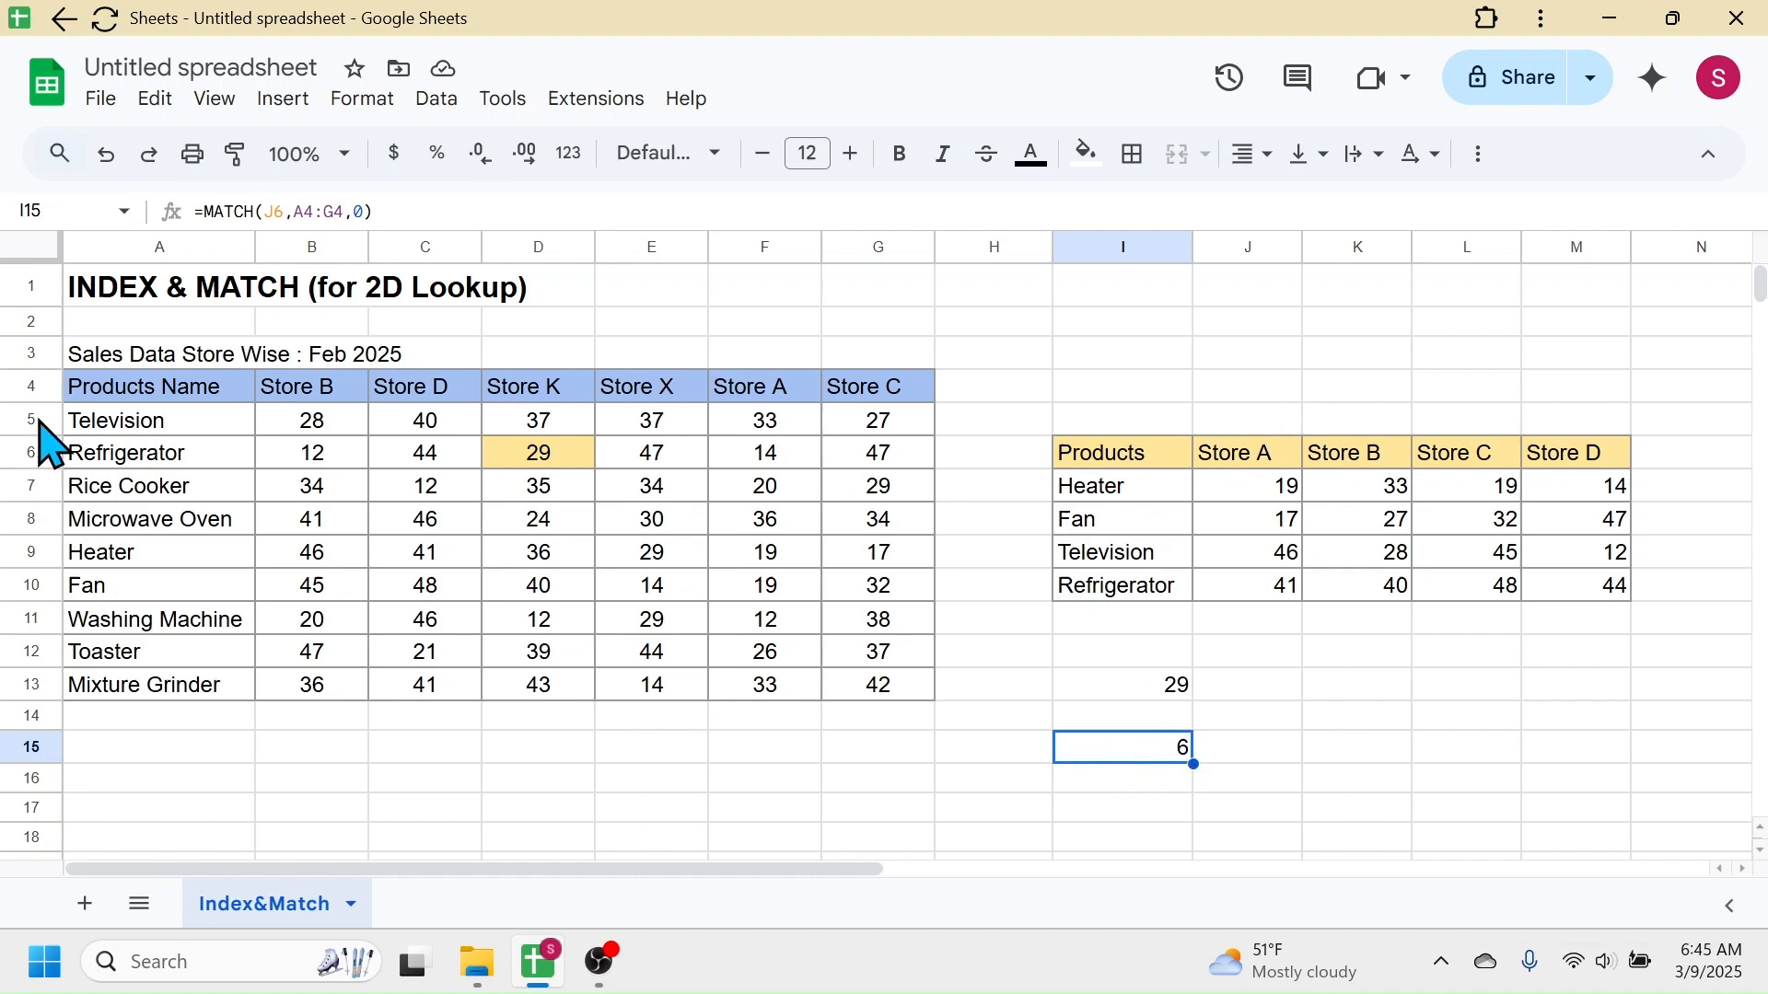
pyautogui.moveTo(177, 387); pyautogui.dragTo(884, 684)
pyautogui.click(781, 401)
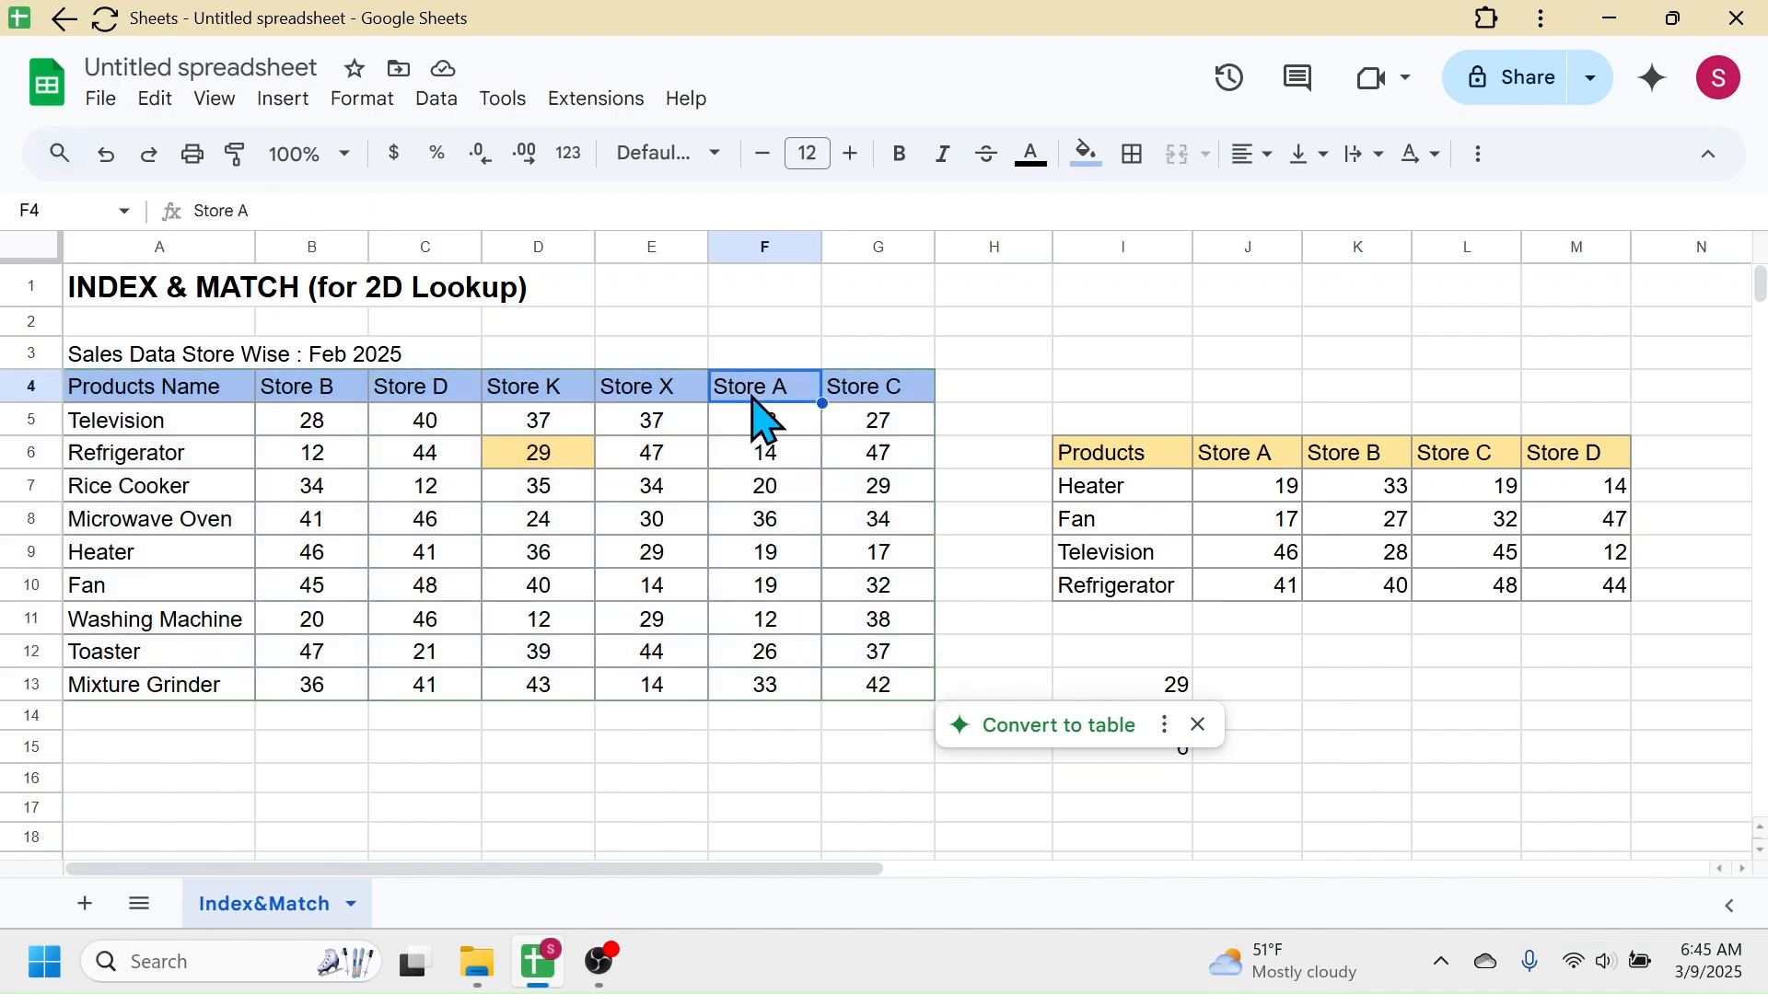
# Step: Enter the example formula =MATCH(I10,A4:A13,0) in K15 to find Refrigerator's position in the product name column
pyautogui.click(1379, 753)
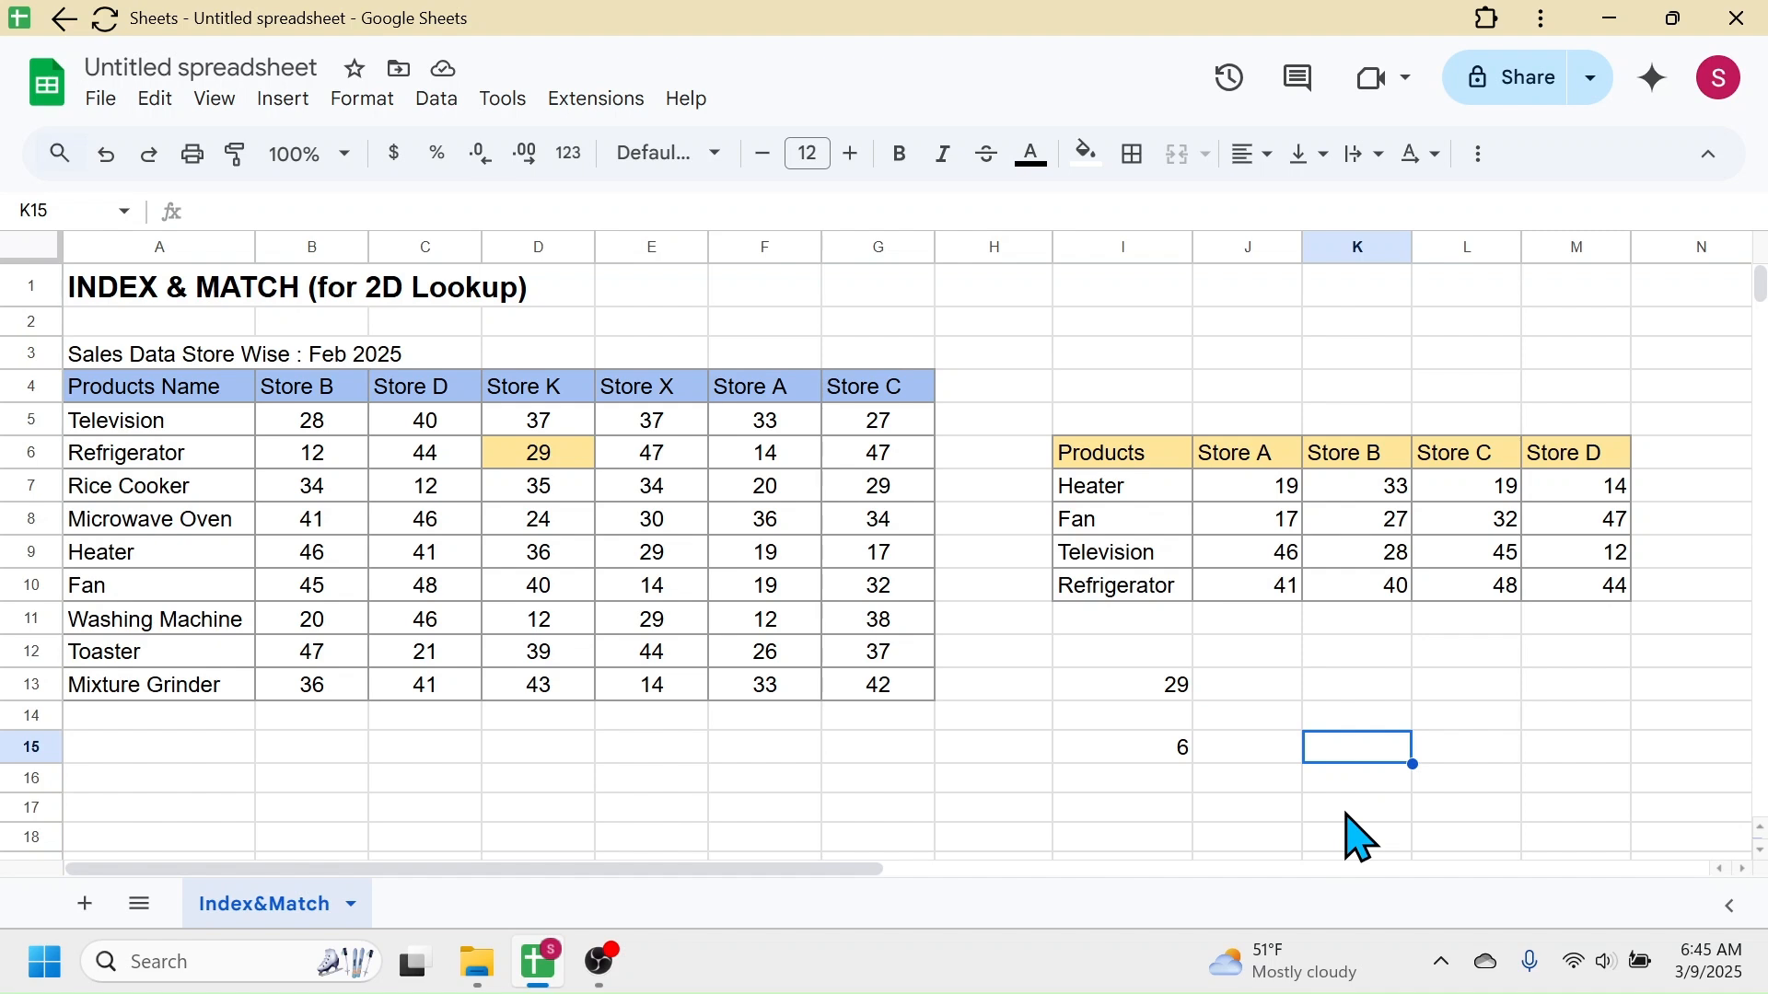
pyautogui.write('=MAT')
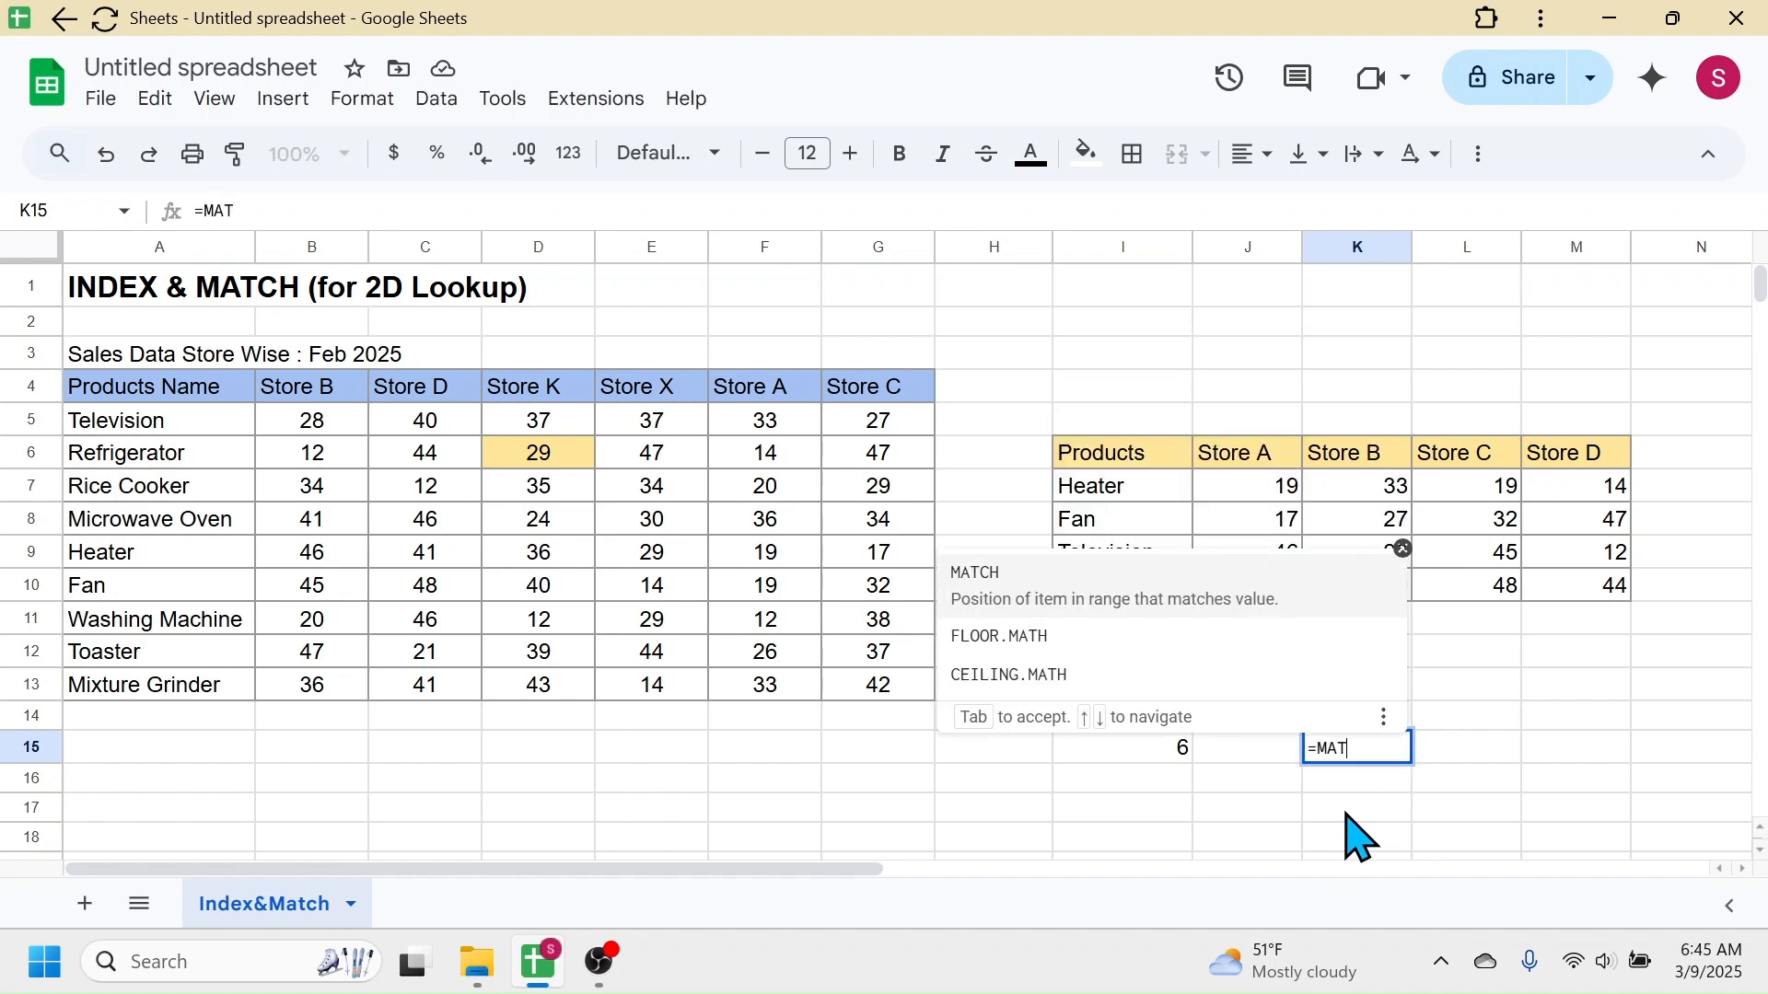
pyautogui.write('CH(')
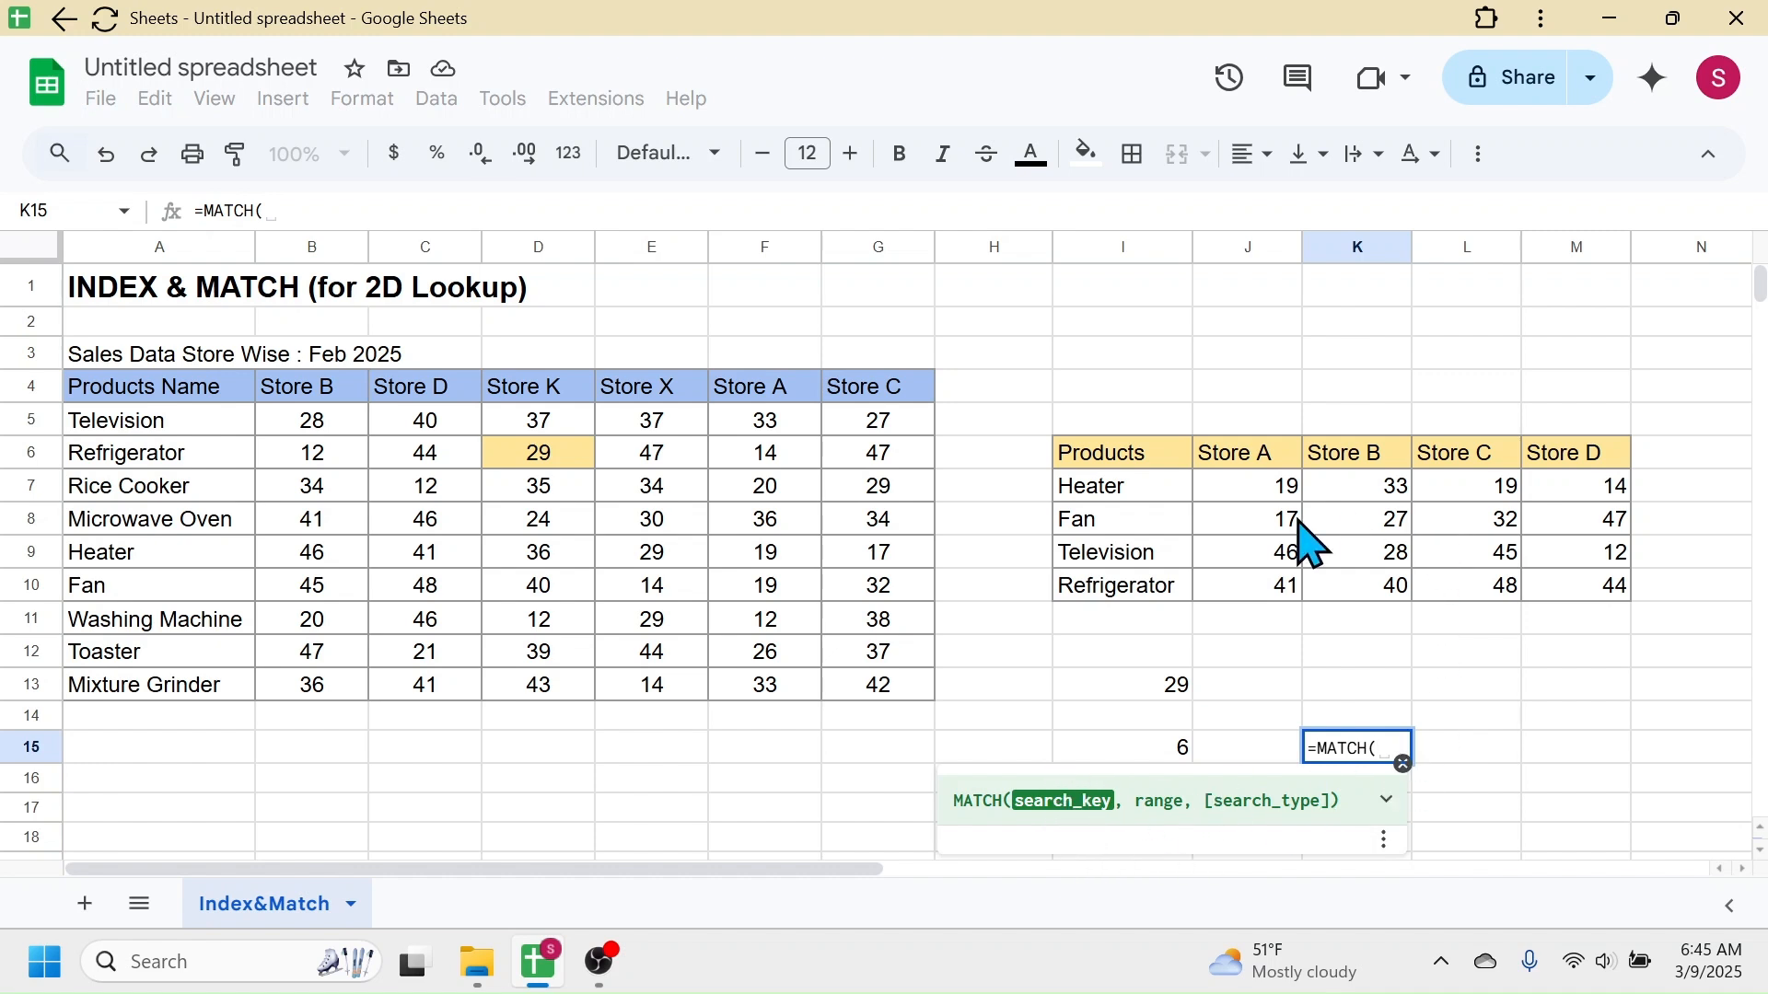
pyautogui.click(1135, 594)
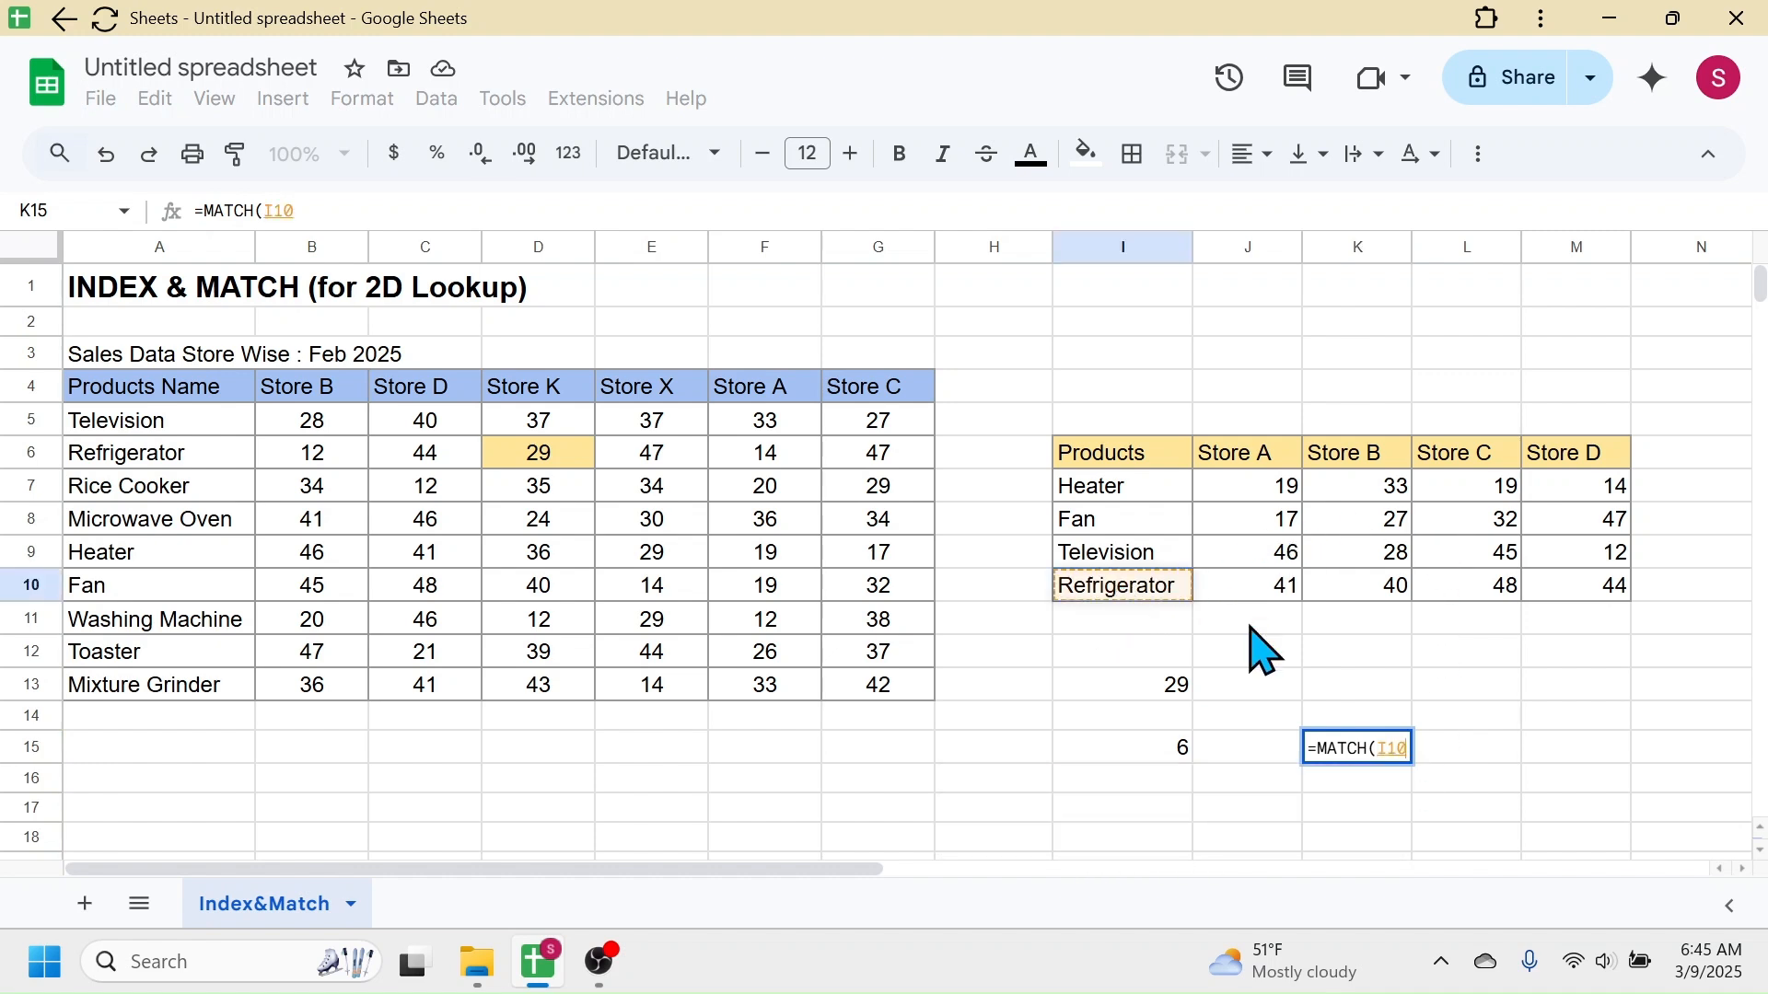
pyautogui.write(',')
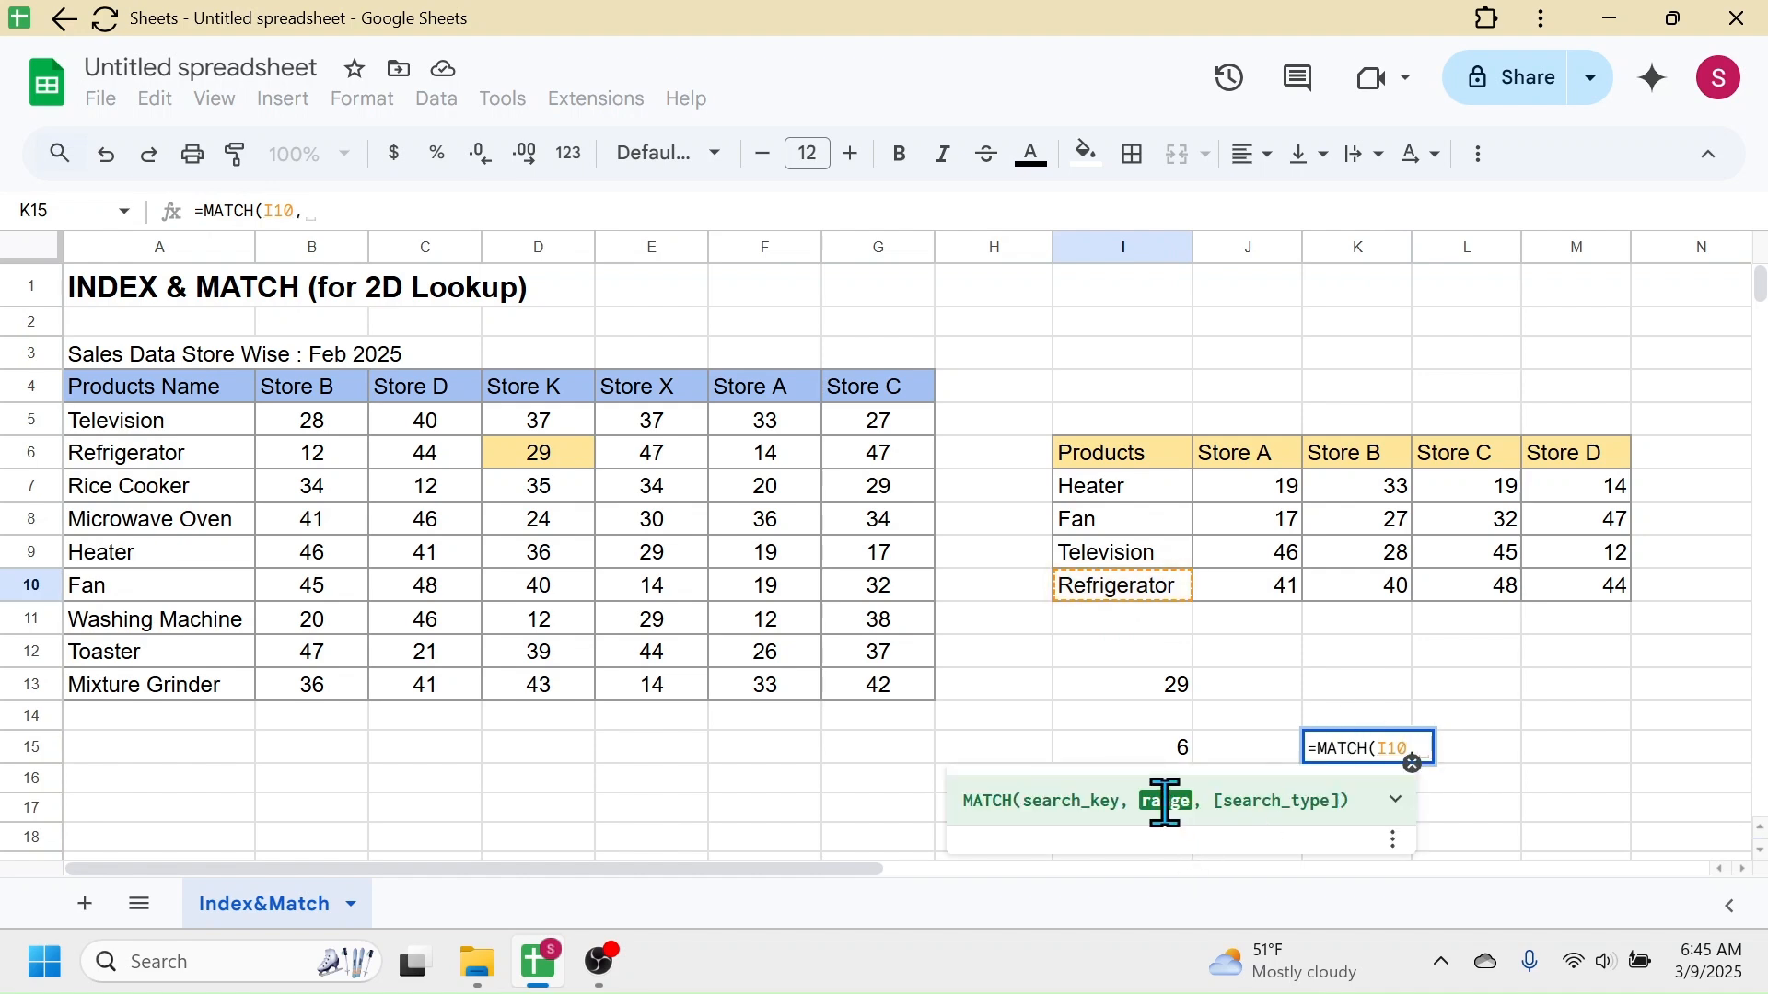
pyautogui.moveTo(199, 381); pyautogui.dragTo(205, 689)
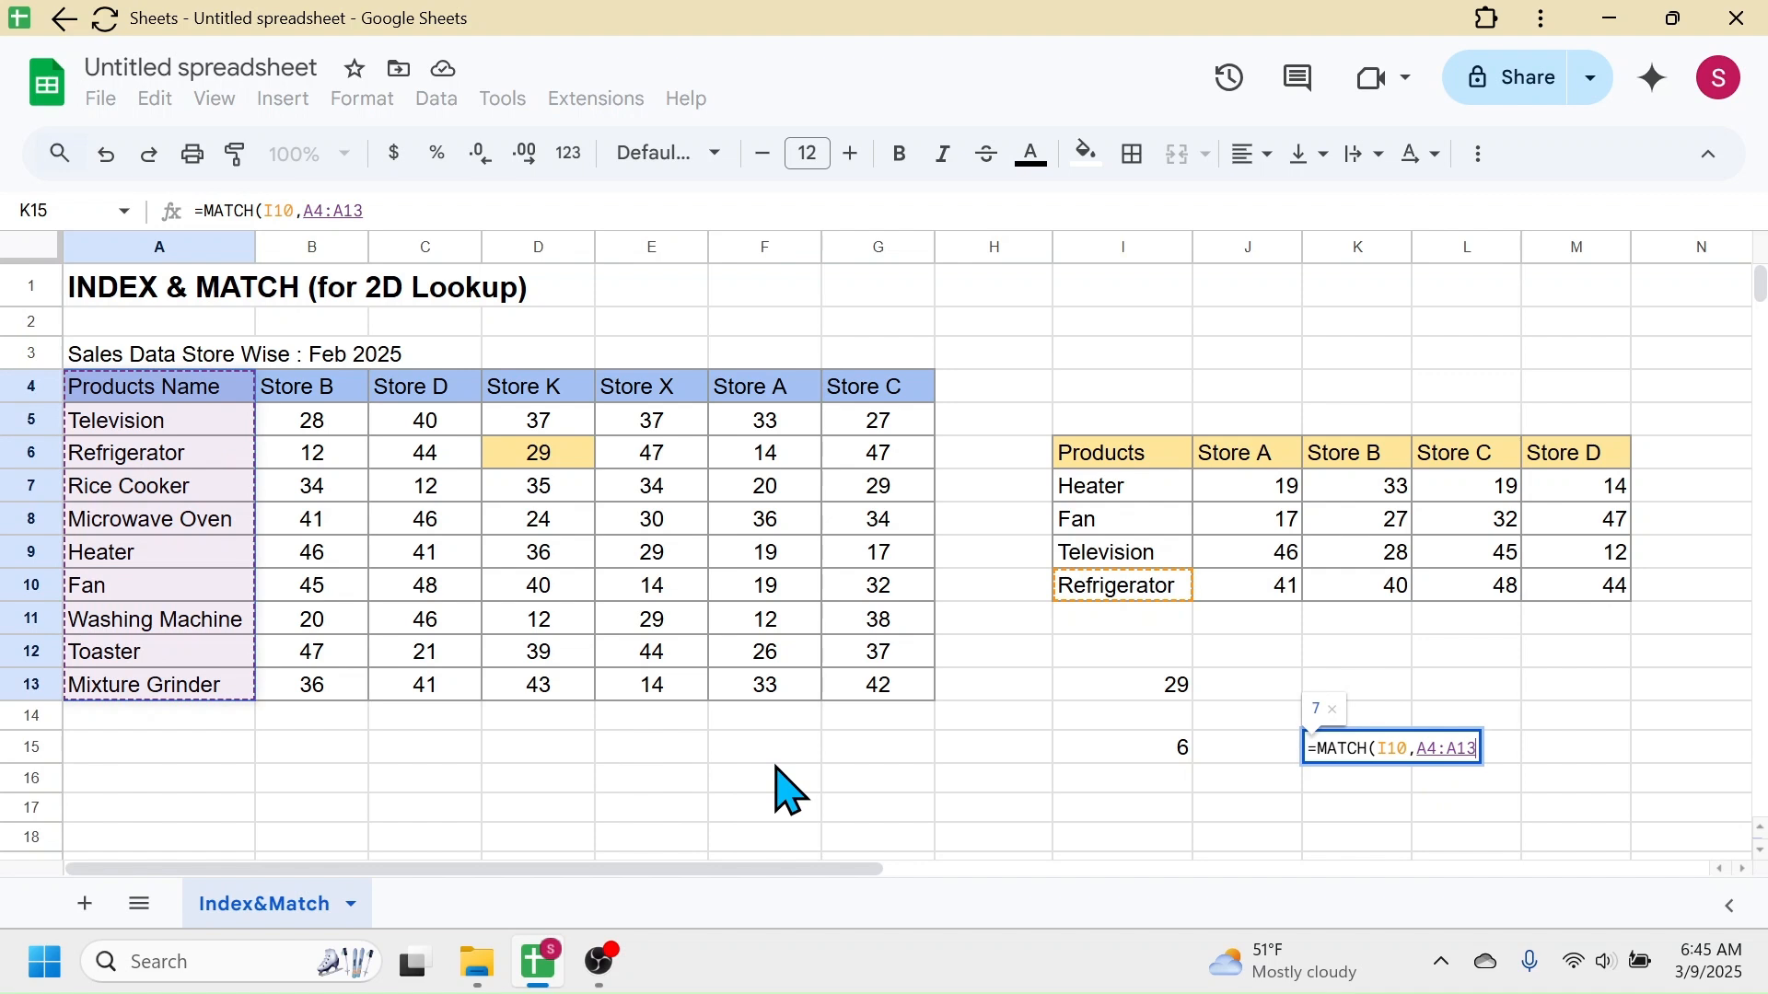
pyautogui.write(',0')
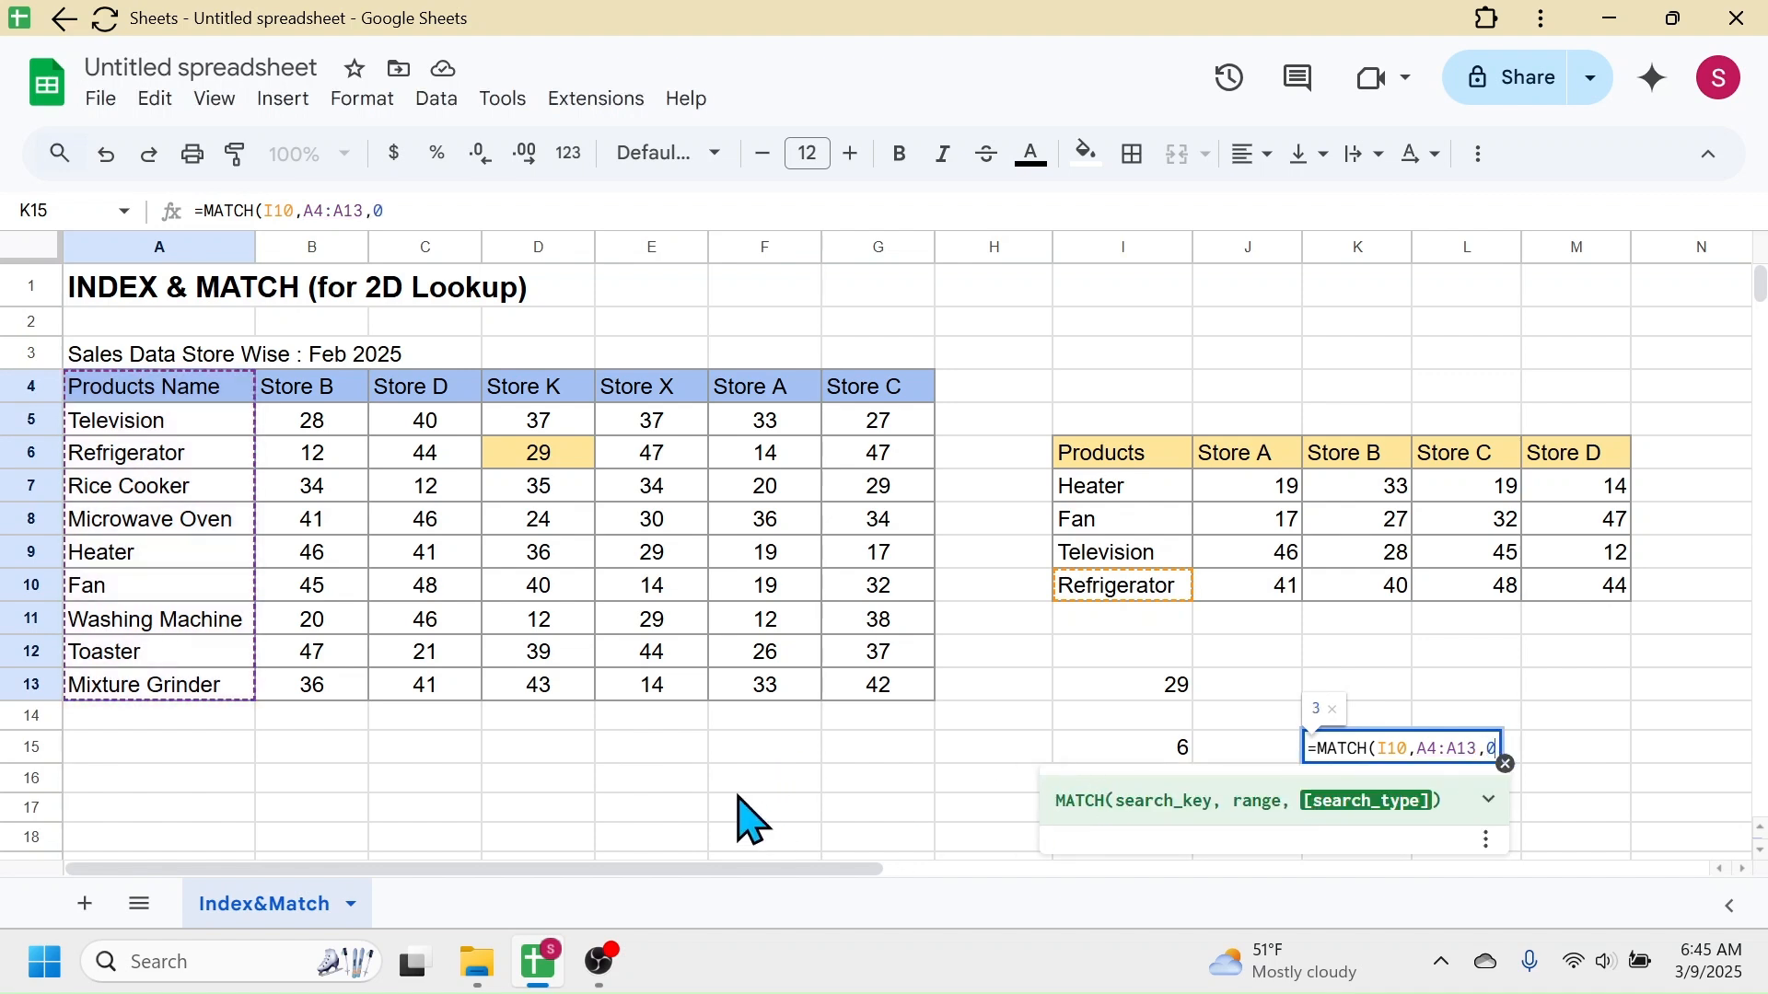
pyautogui.write(')')
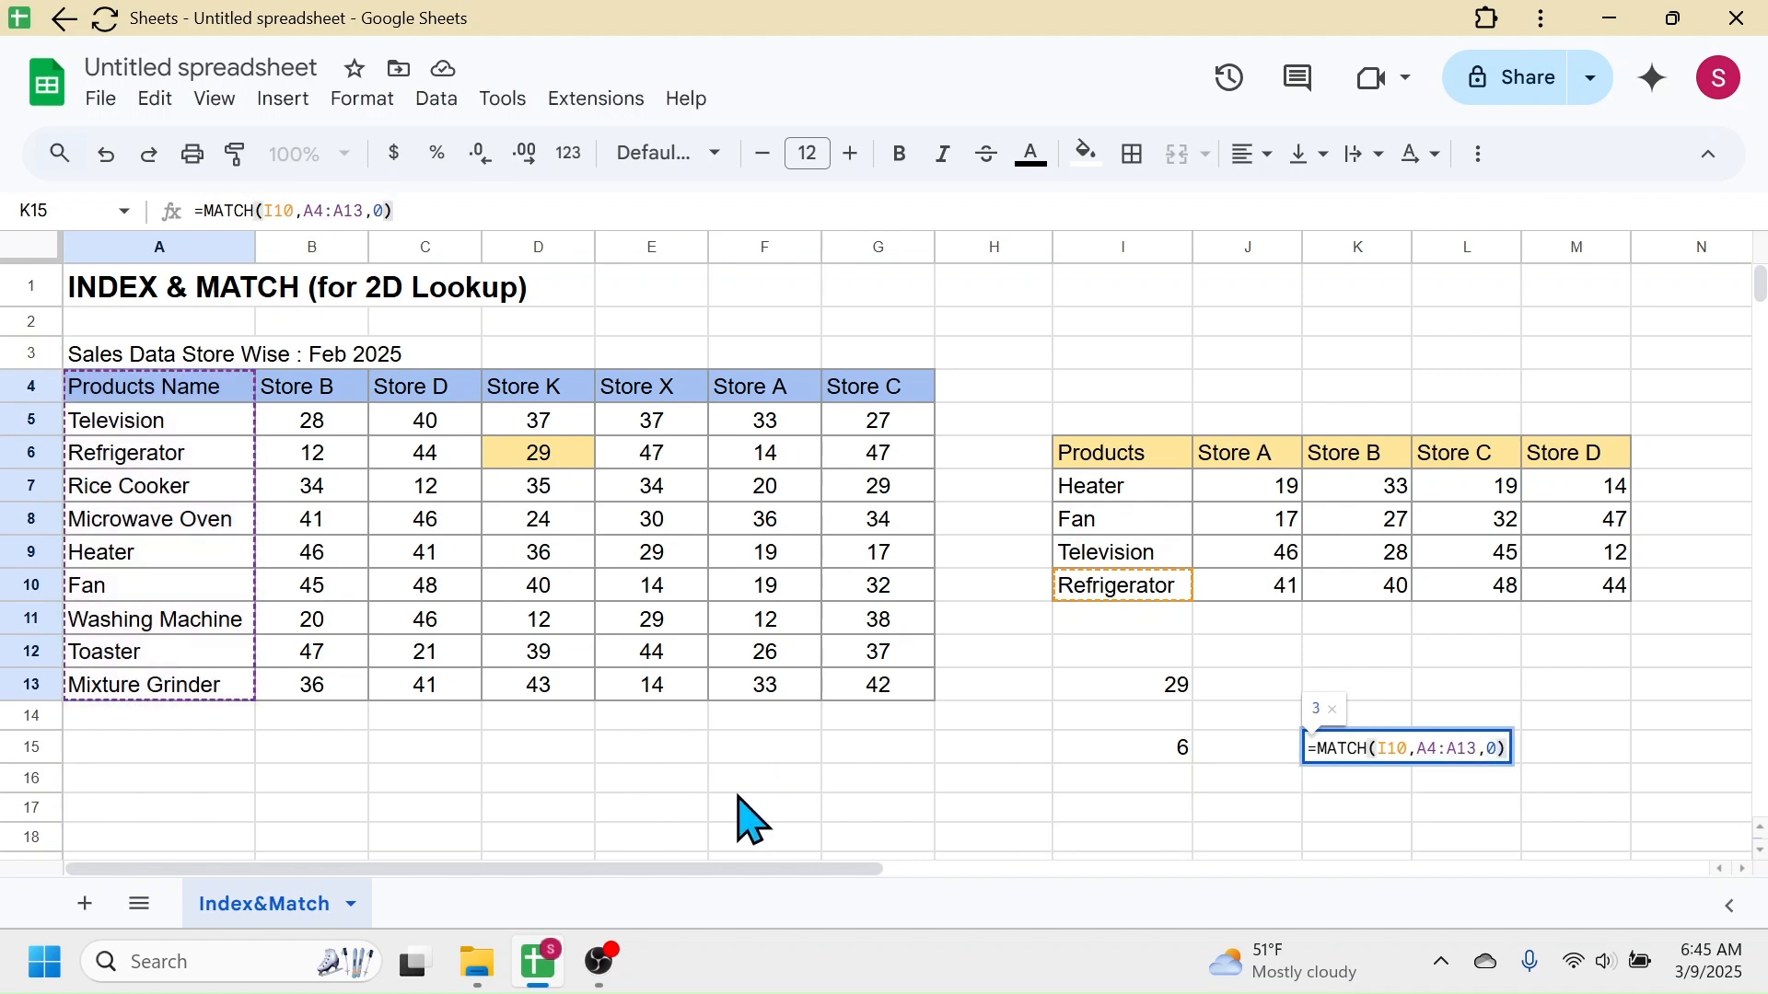
pyautogui.press('Return')
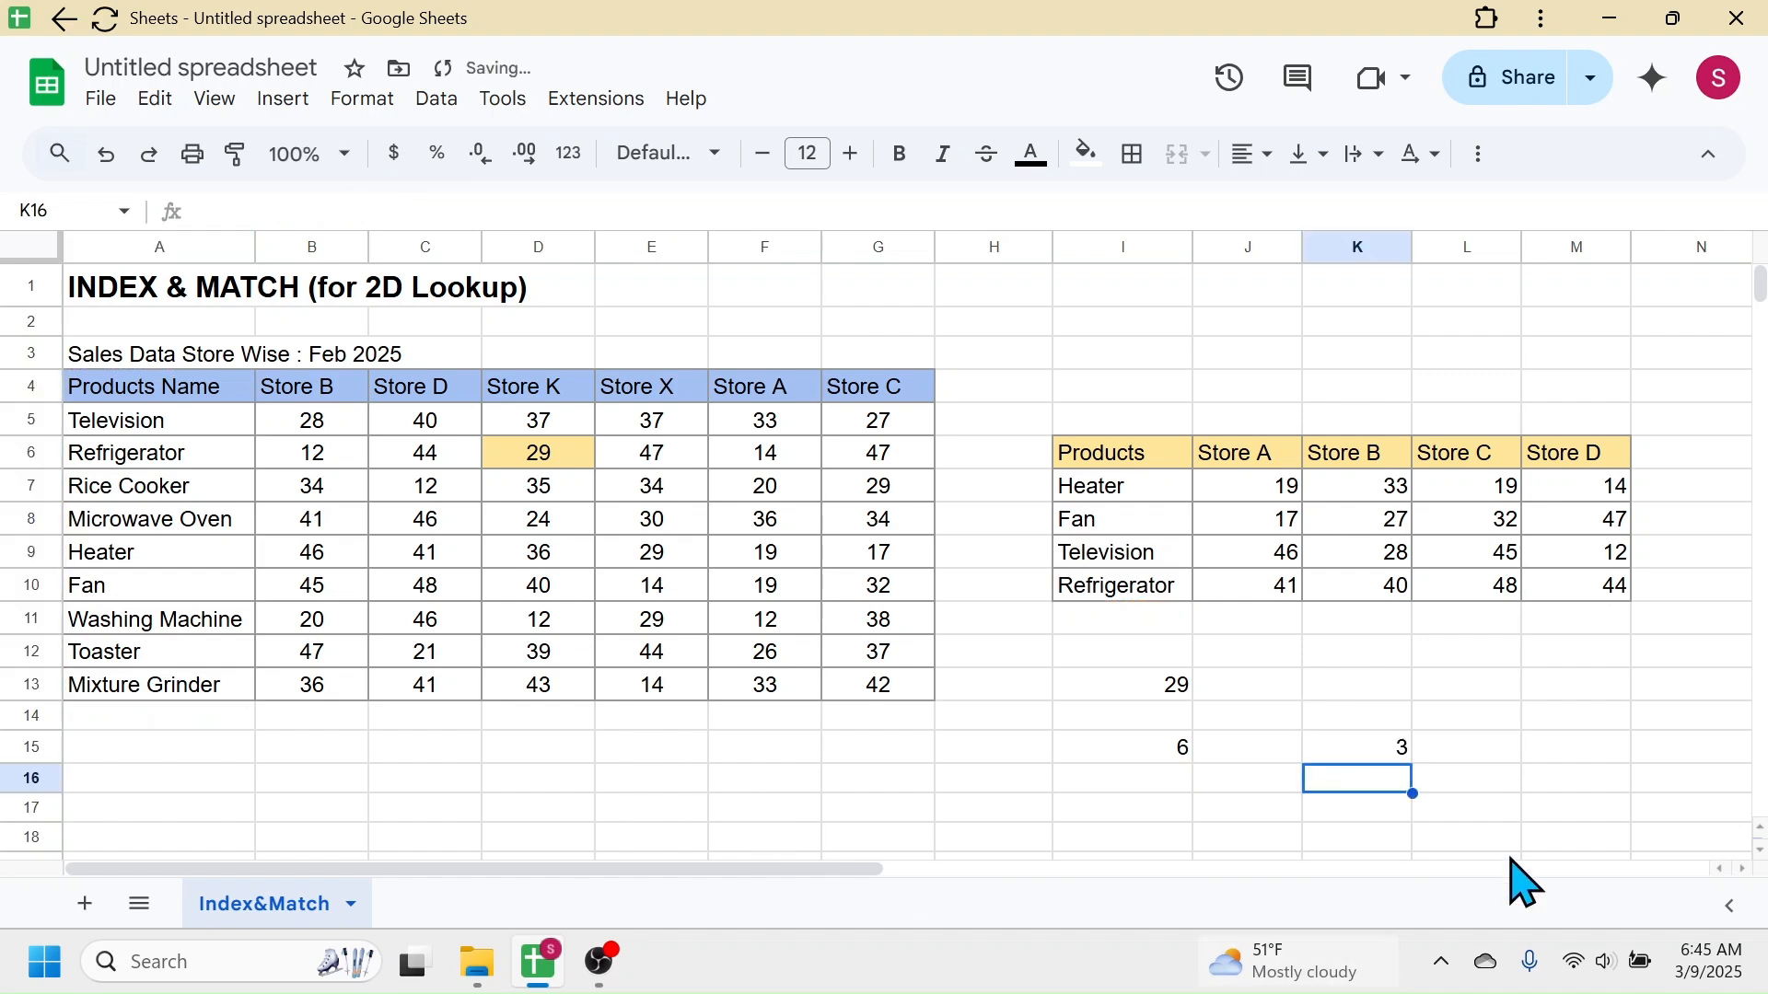
# Step: Check the K15 MATCH result against Refrigerator's position in the product names A4:A13
pyautogui.click(1382, 753)
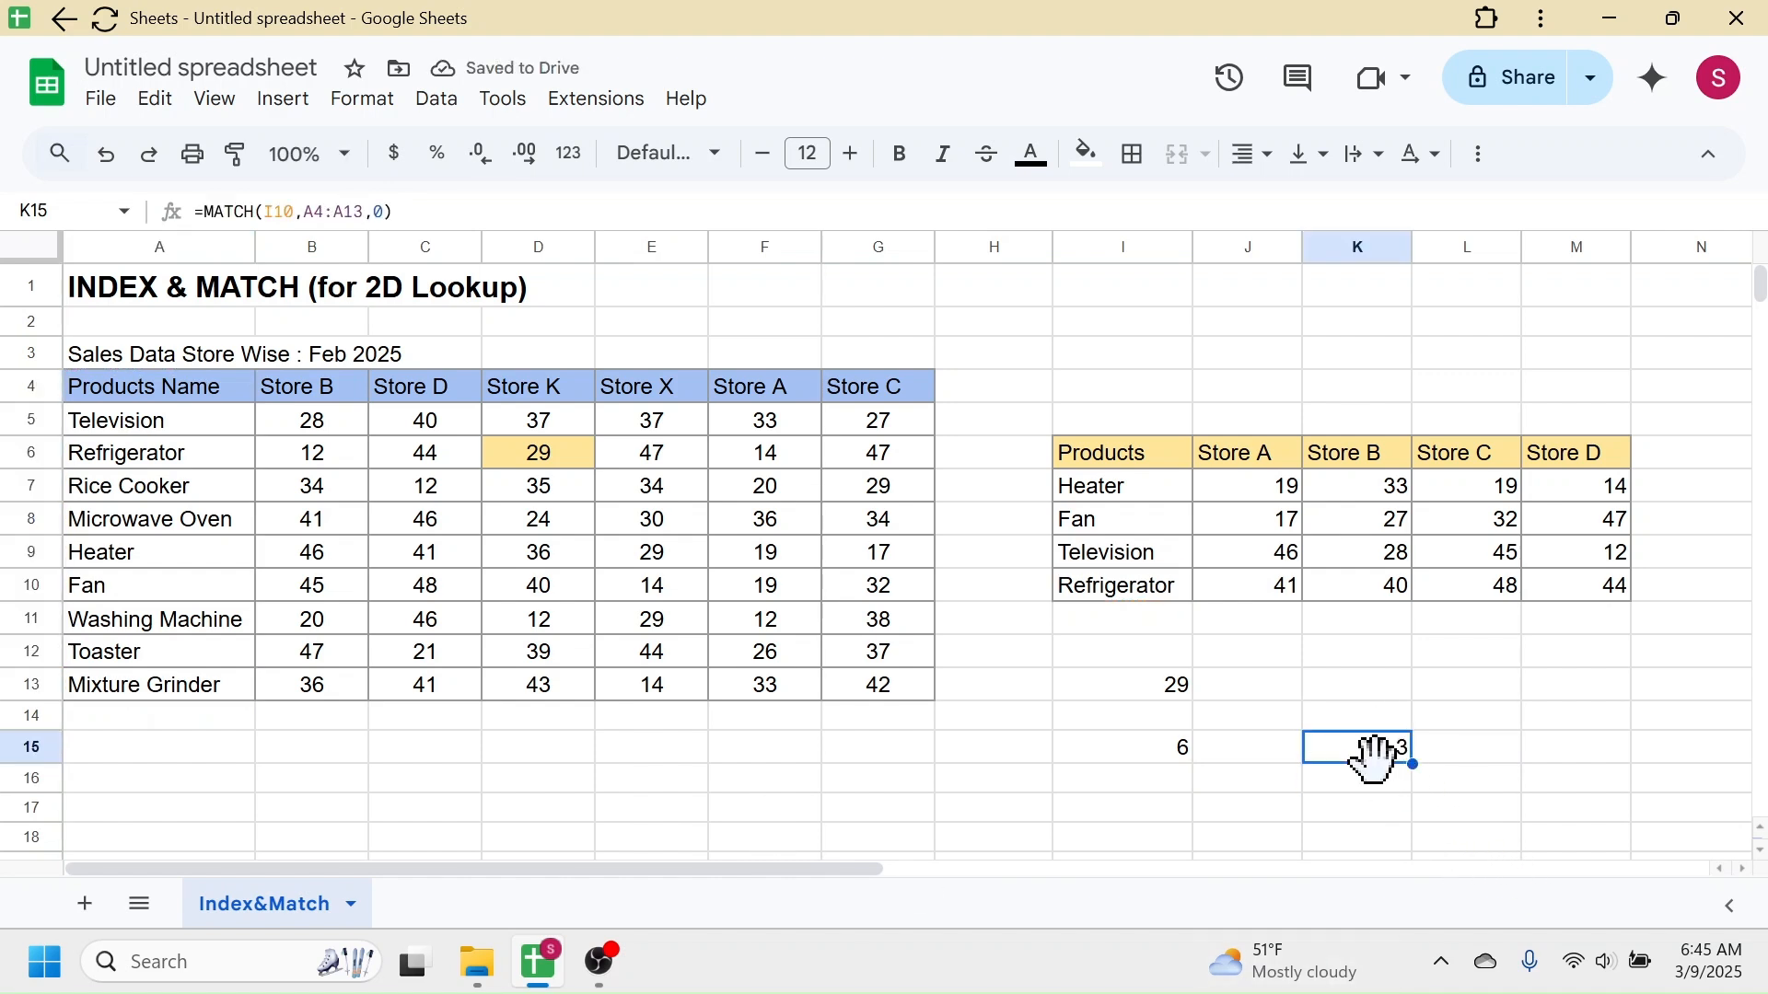
pyautogui.click(1115, 599)
pyautogui.moveTo(189, 395); pyautogui.dragTo(190, 702)
pyautogui.click(127, 454)
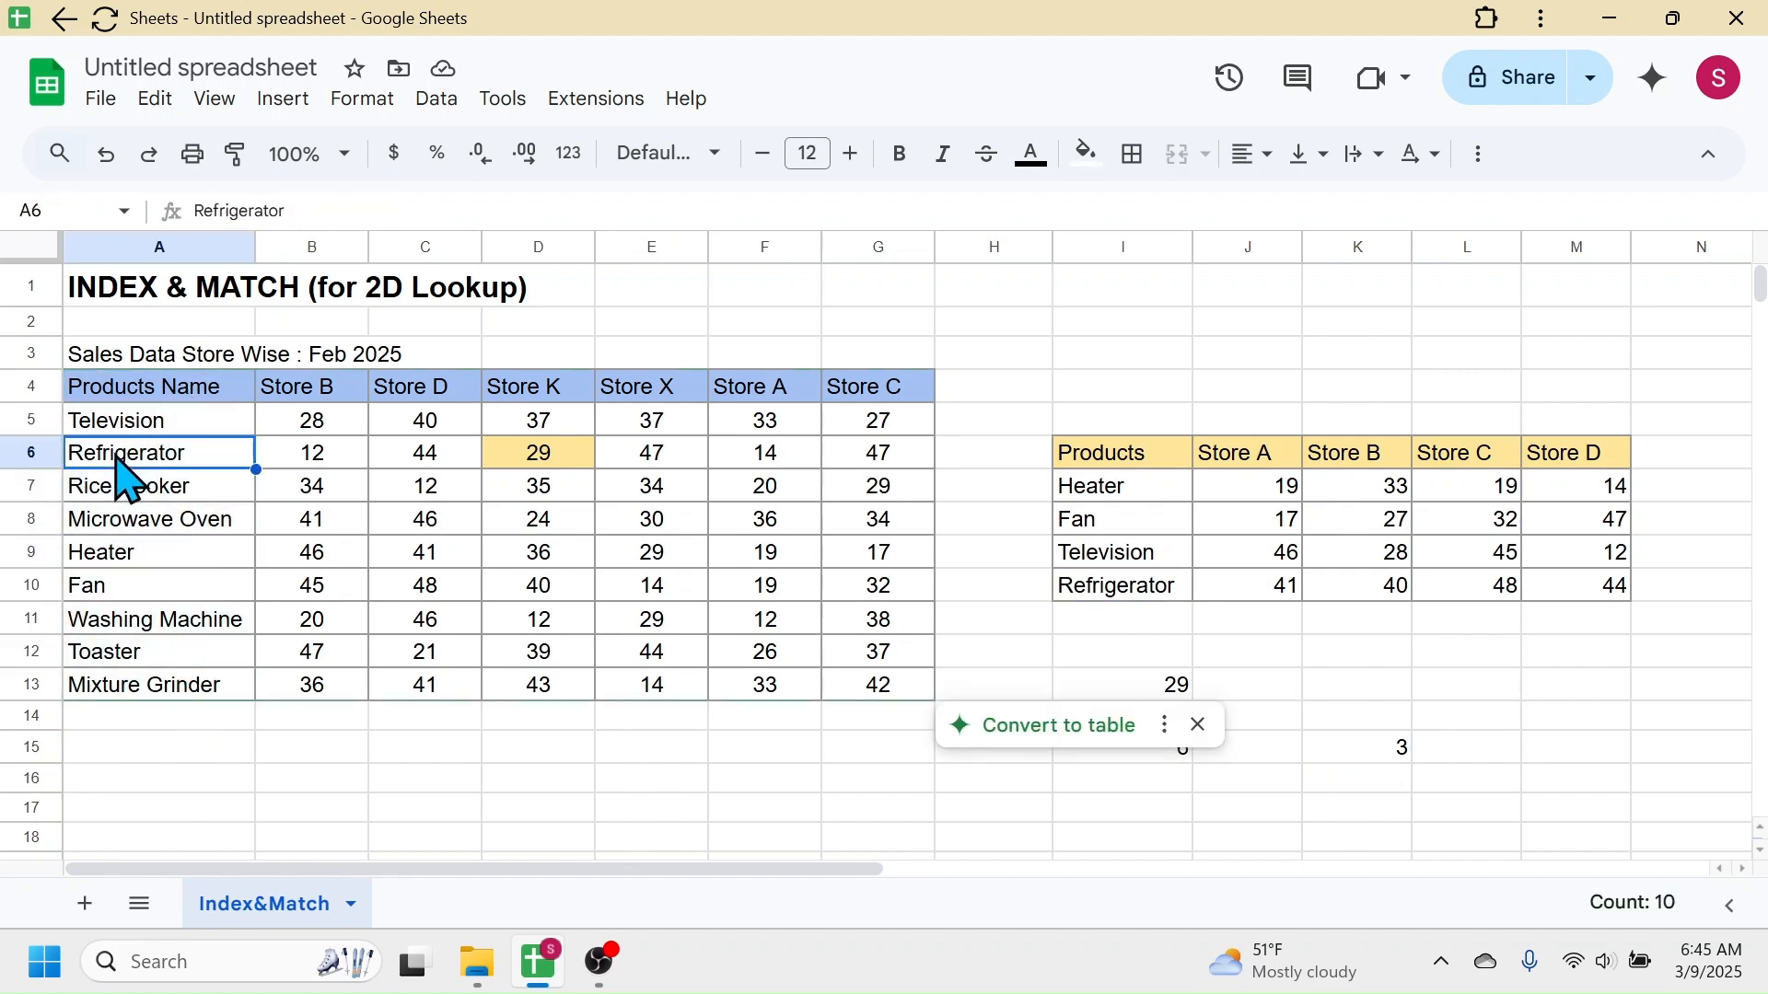
# Step: Compare the MATCH formulas in I15 and K15 with the row and column arguments of the INDEX formula in I13
pyautogui.click(1284, 757)
pyautogui.click(1183, 757)
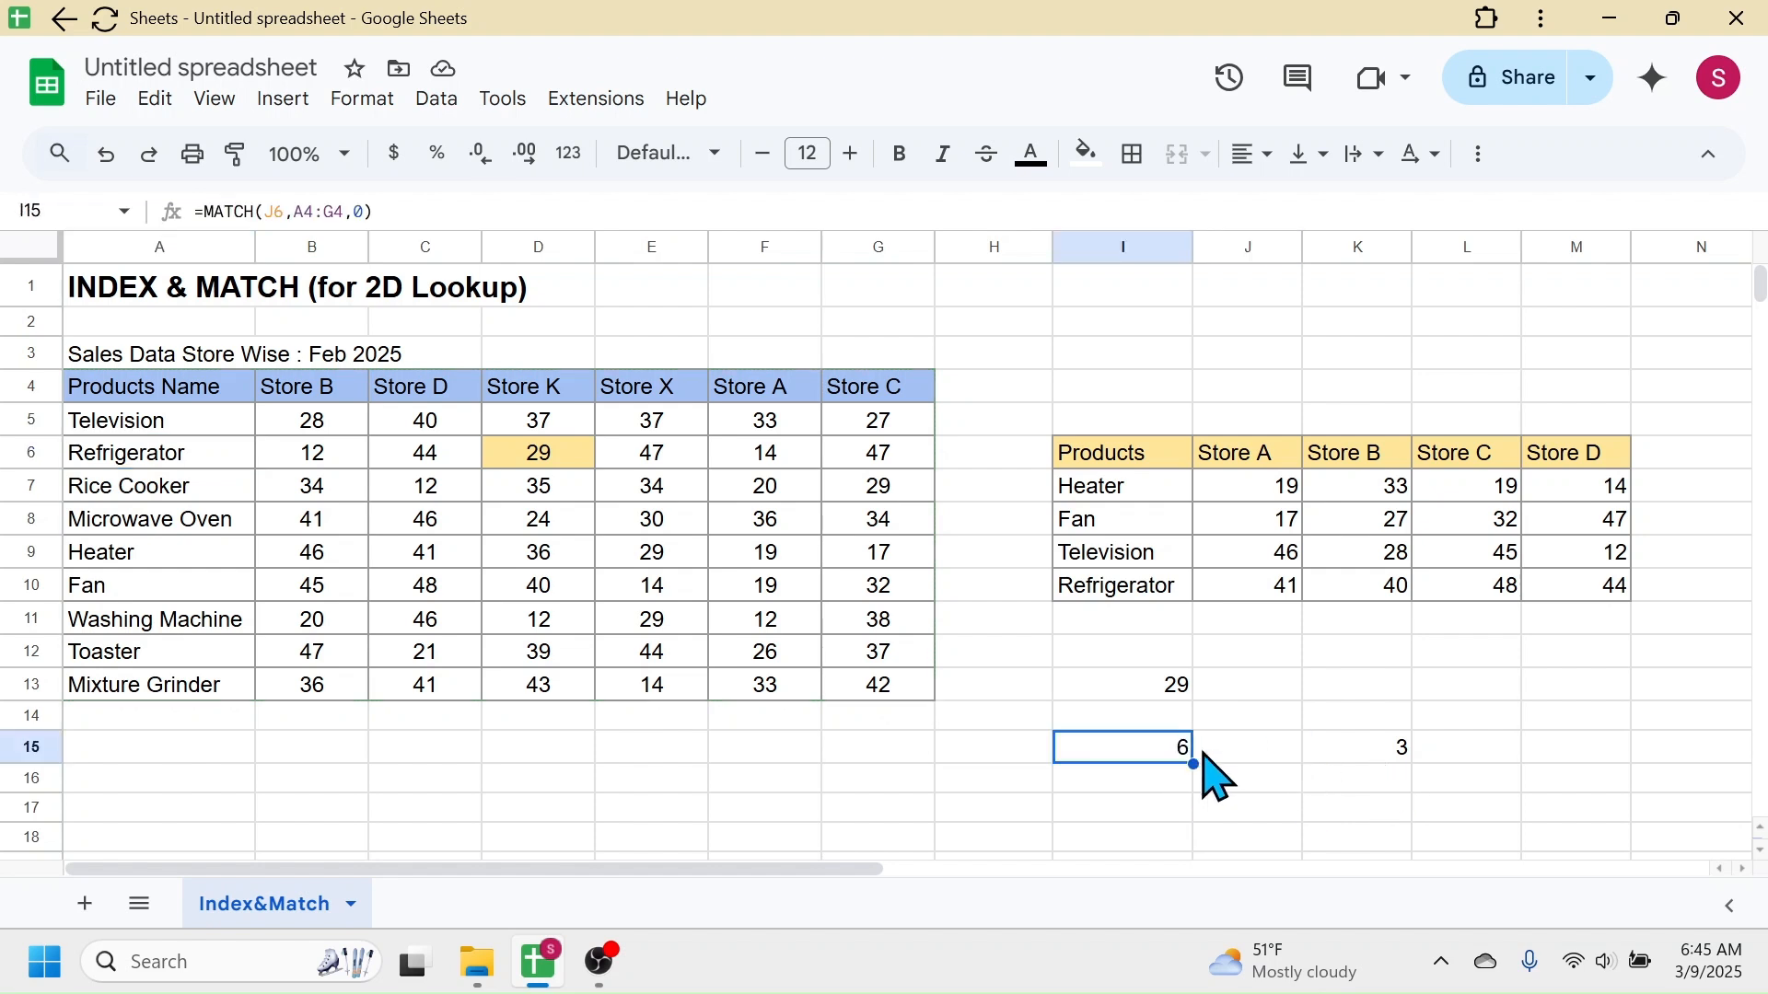
pyautogui.click(1409, 759)
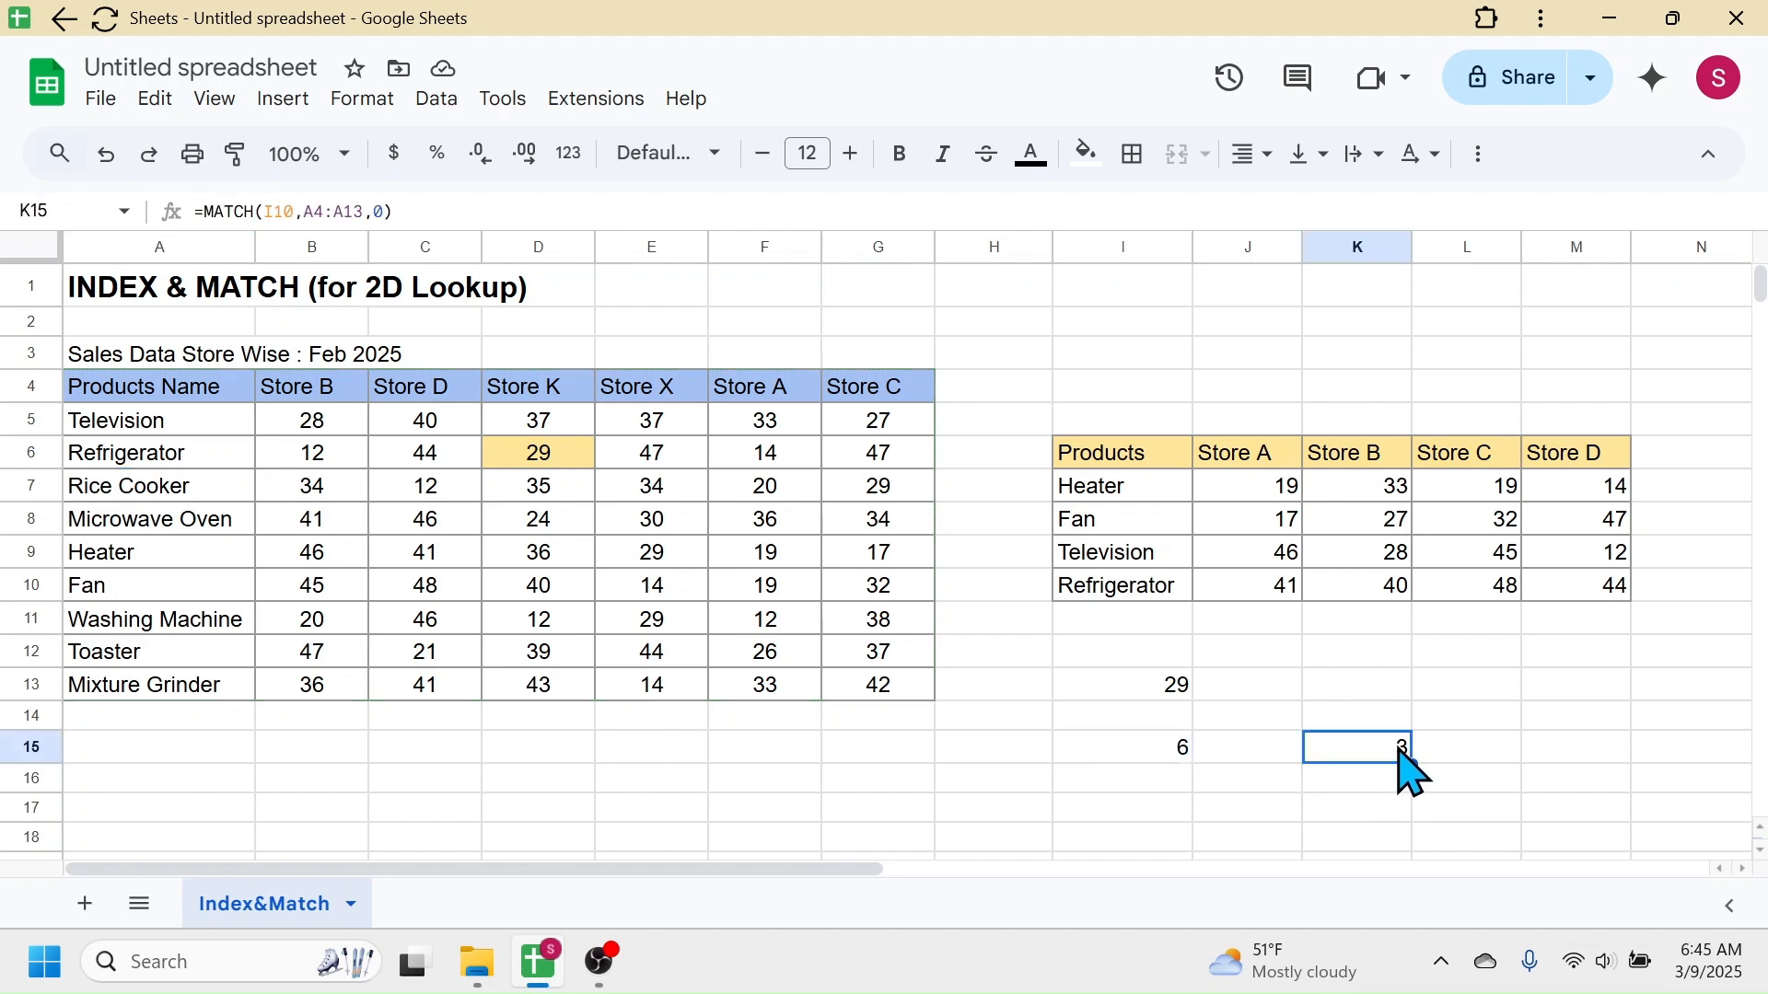
pyautogui.click(1147, 698)
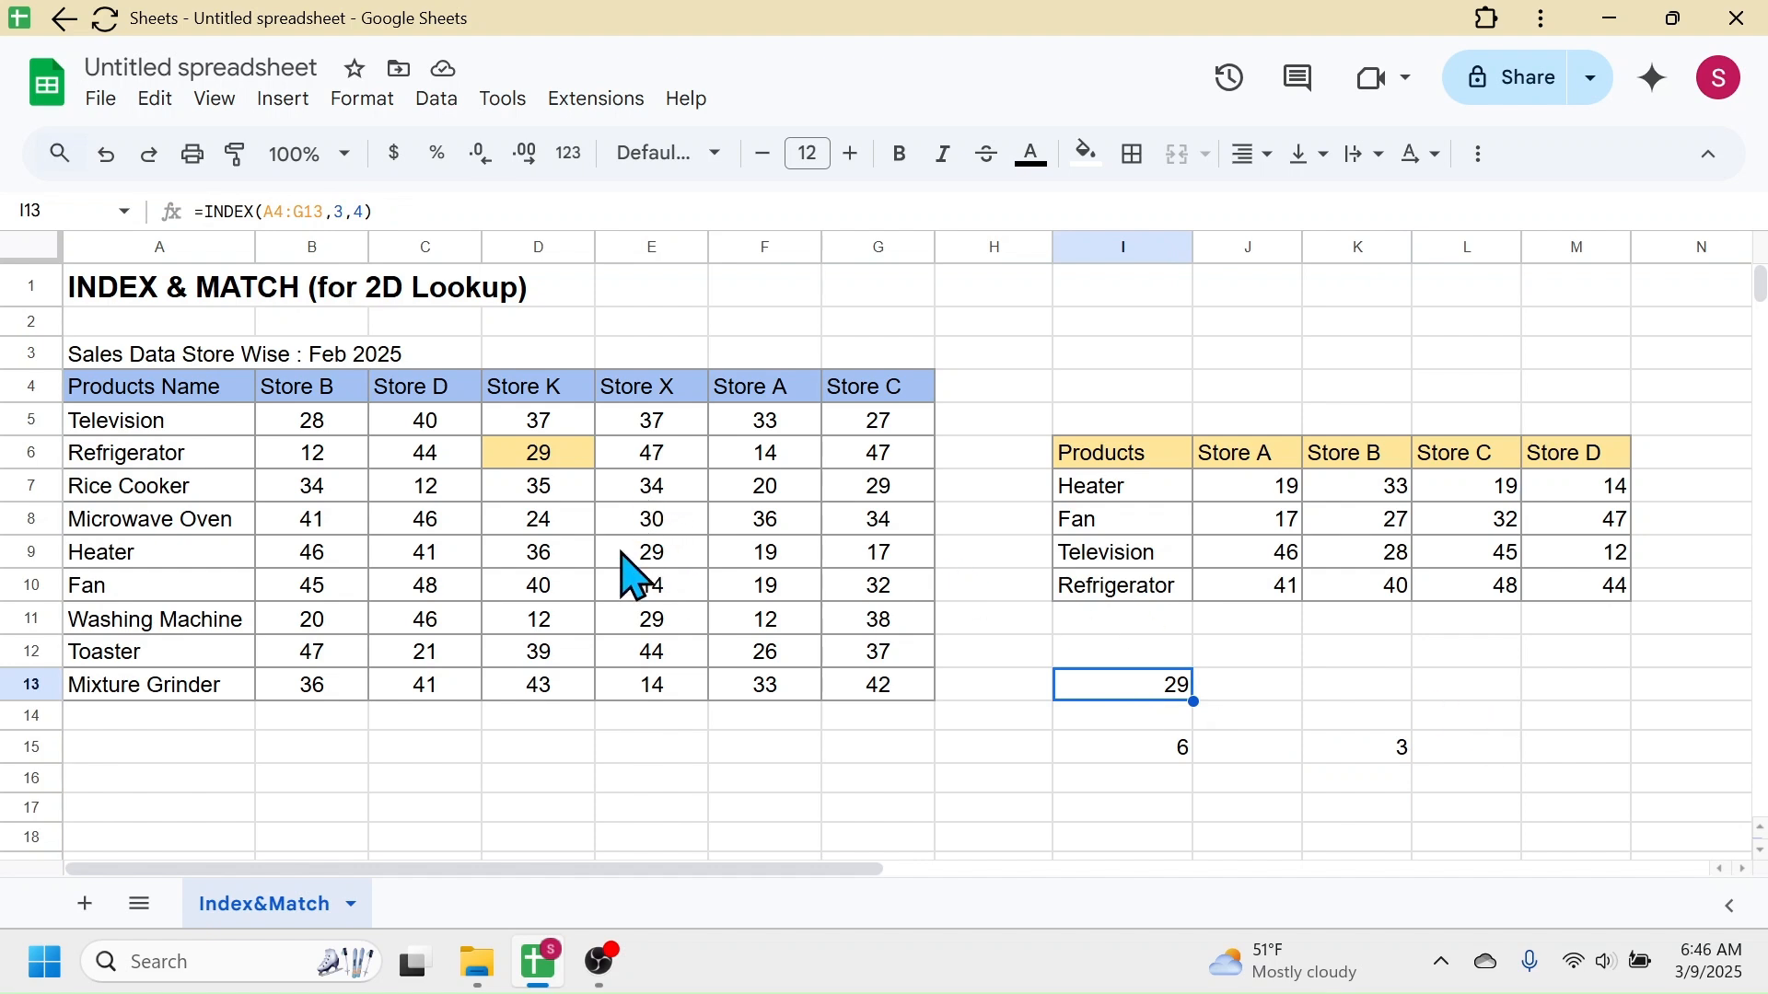
pyautogui.click(1142, 726)
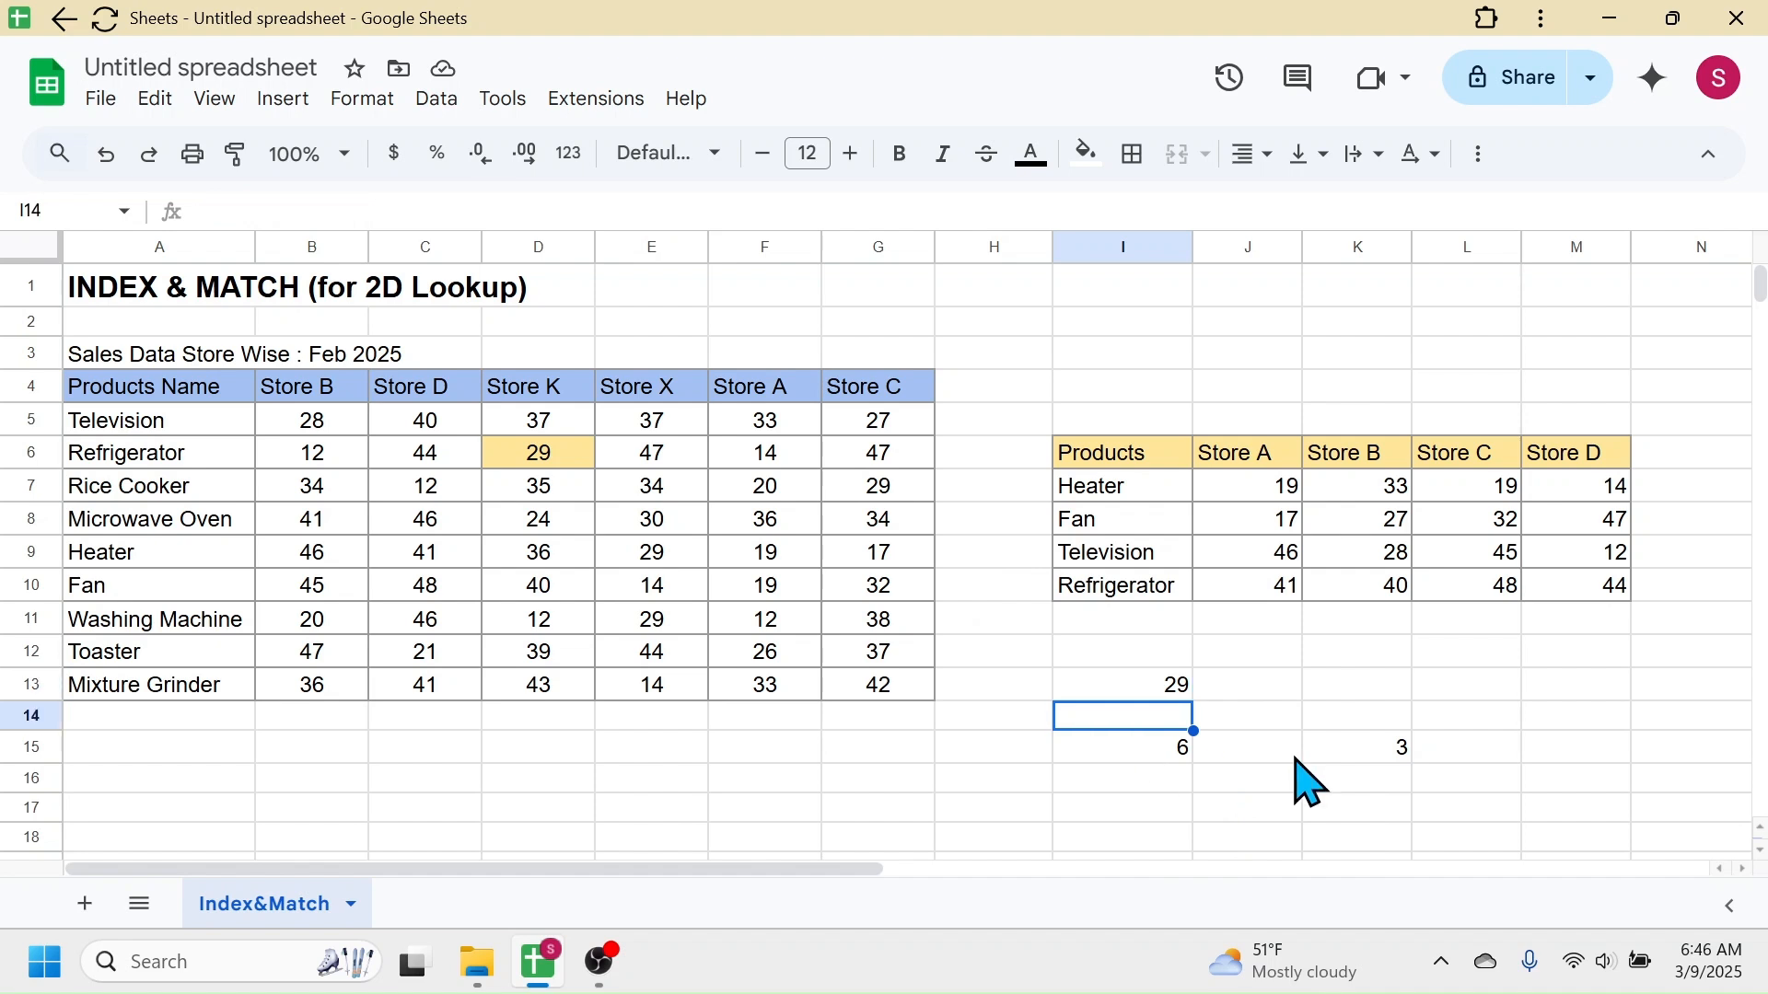
pyautogui.click(1361, 753)
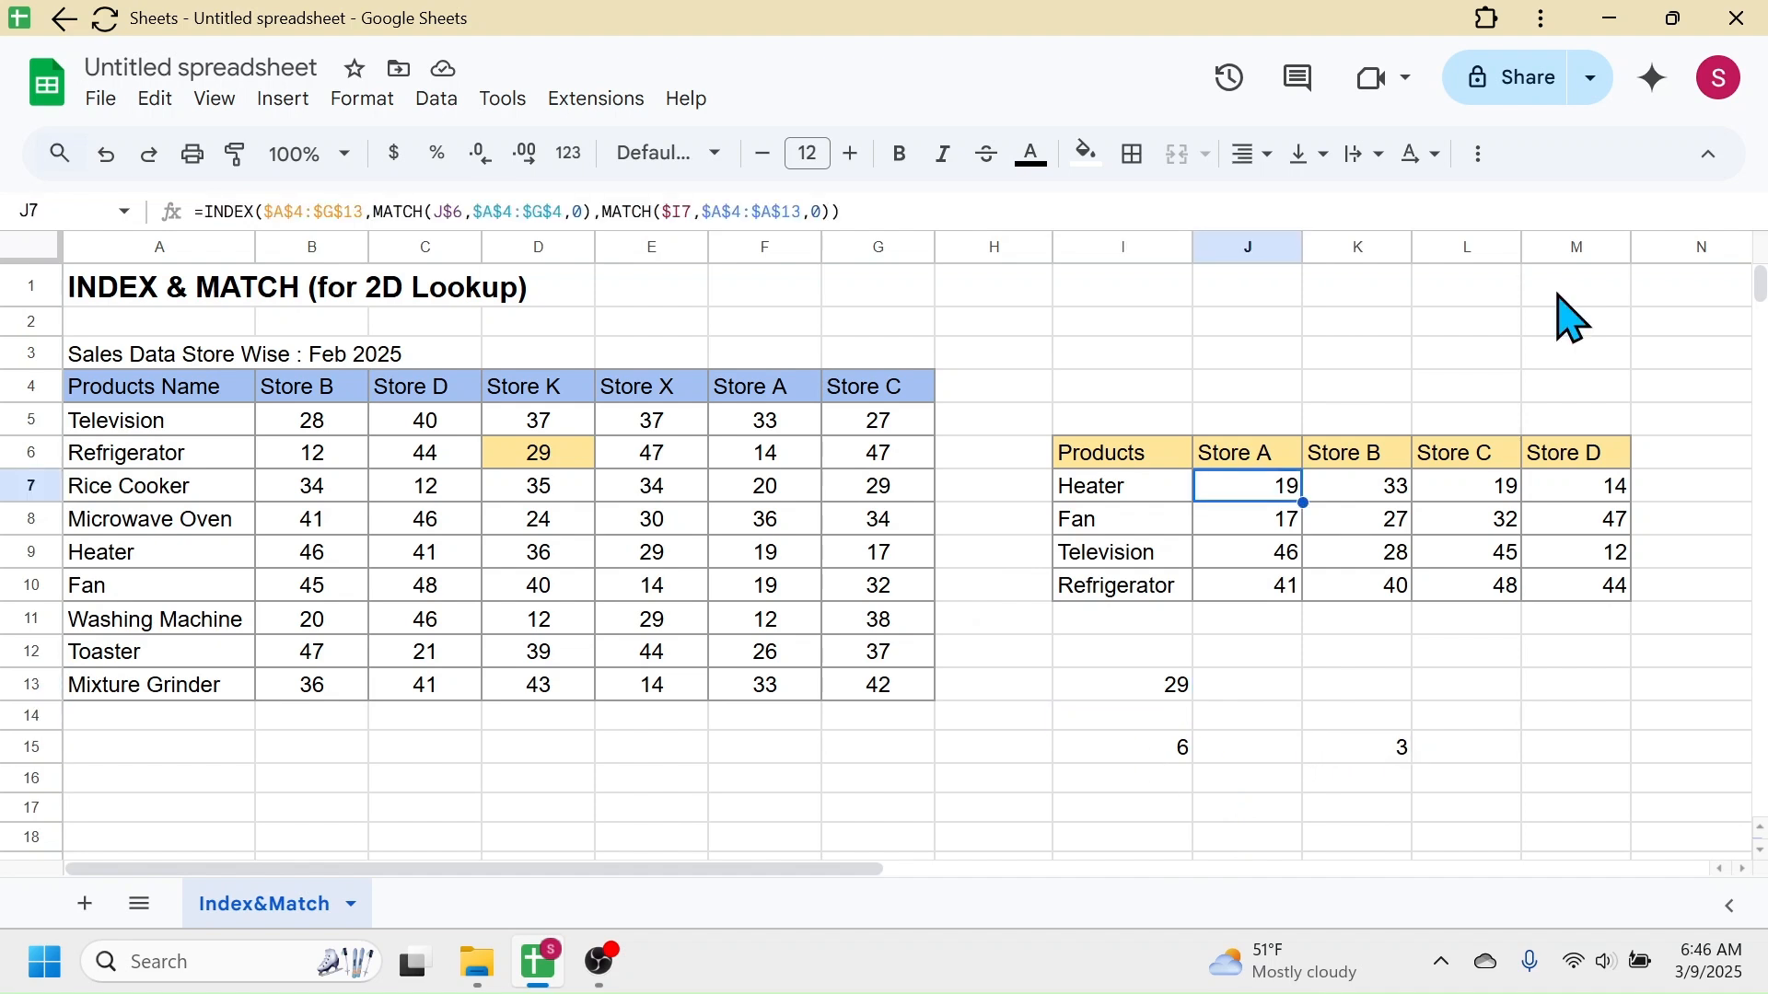